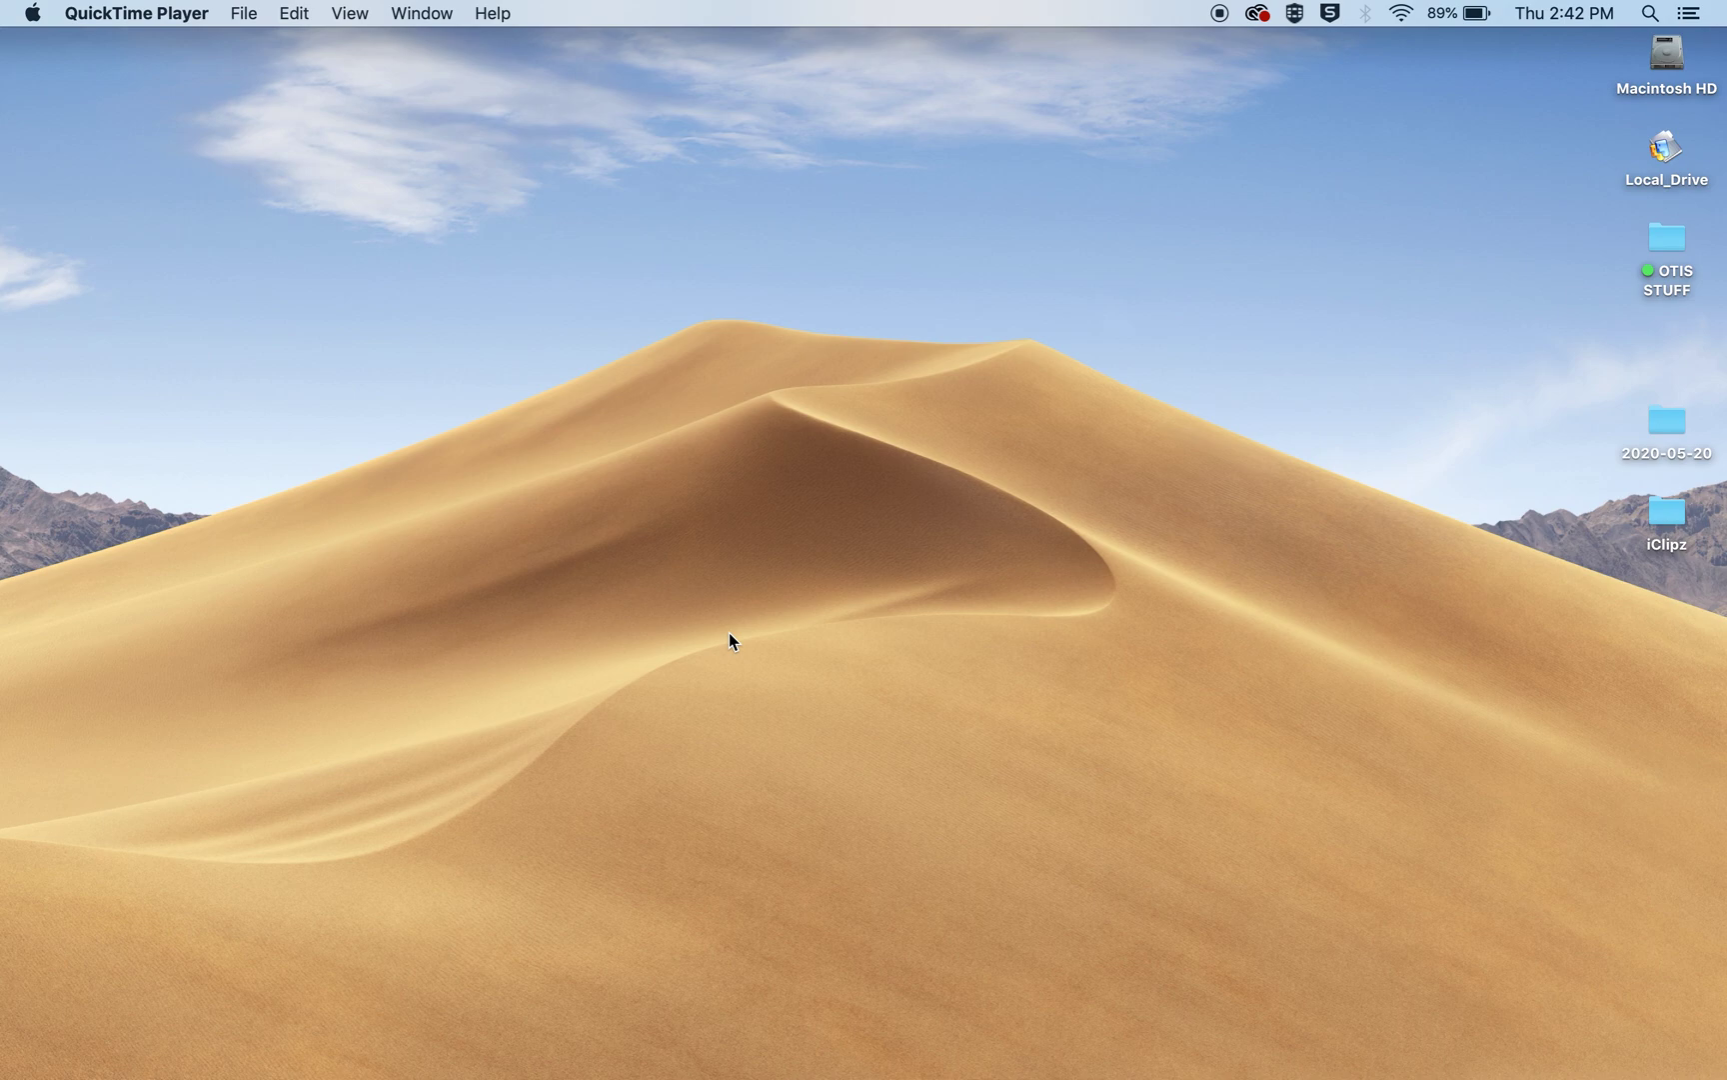
Launch iMovie from the Dock to reach its empty Projects browser.
click(1141, 1040)
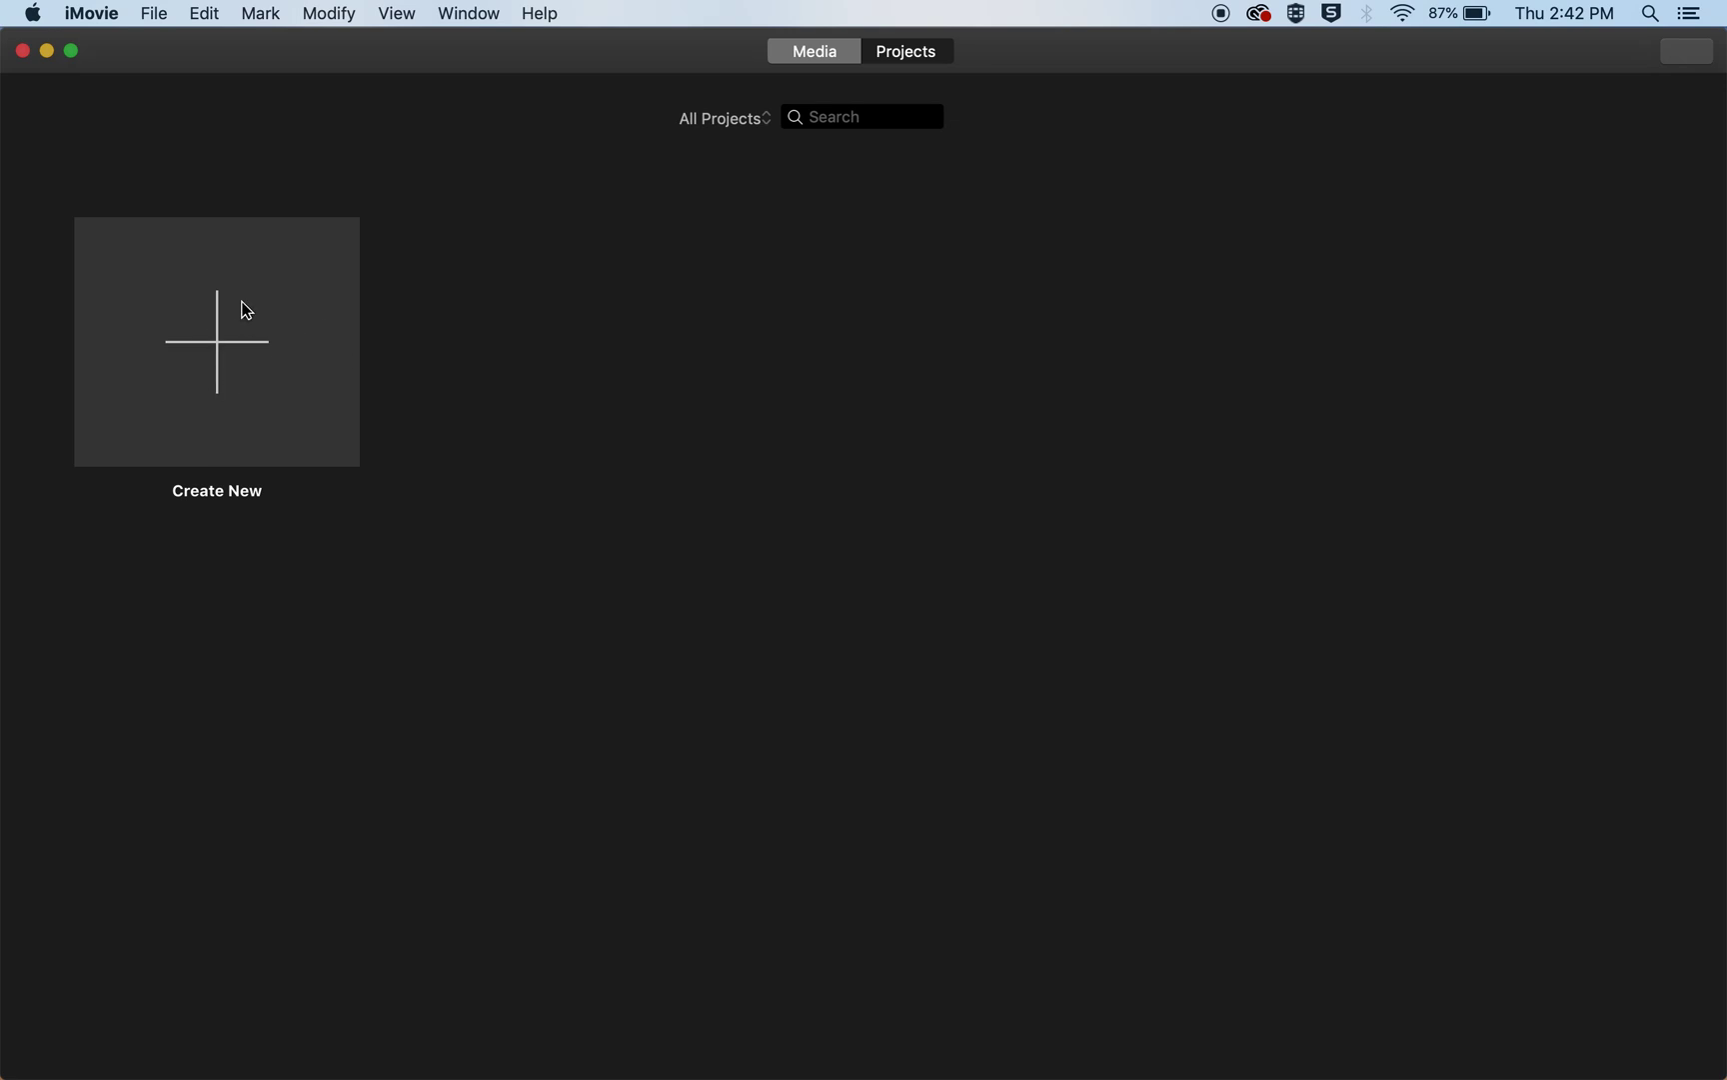
Create a new Movie project, My Movie 1, with an empty timeline.
click(221, 346)
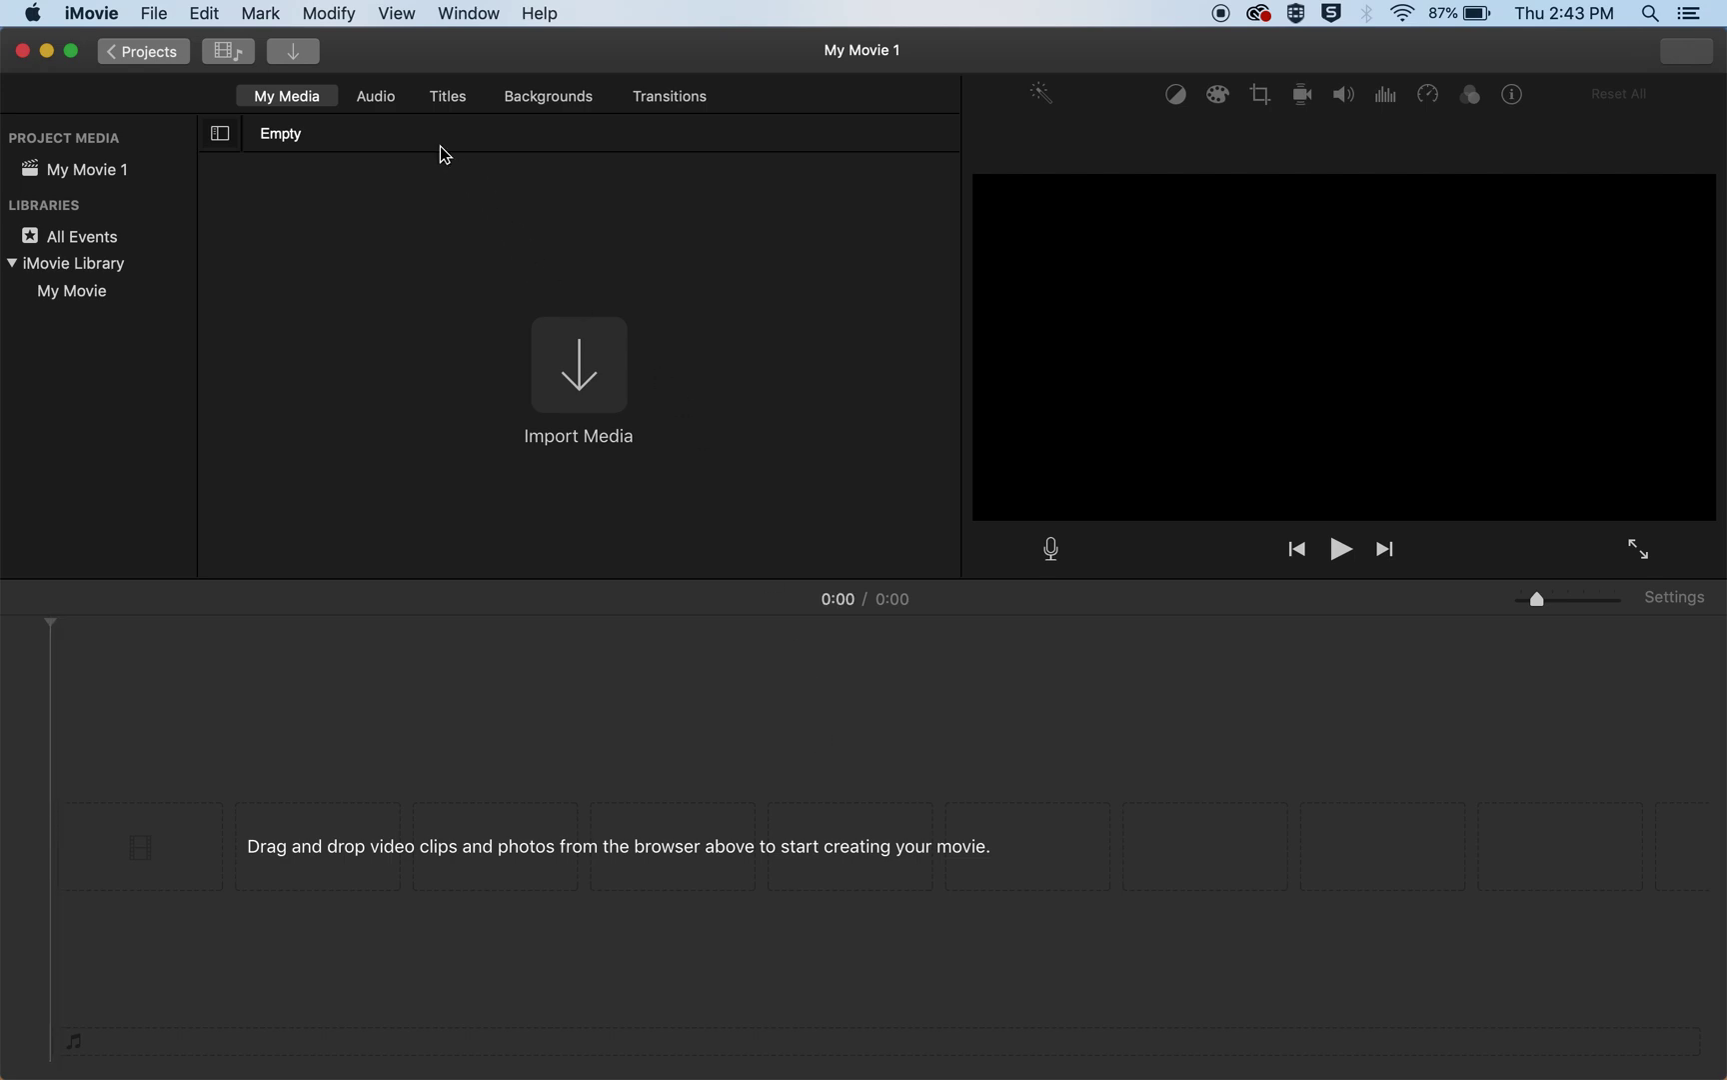
Import all five clips from Desktop > iClipz, C0165.MP4 through the last, into the project.
click(293, 52)
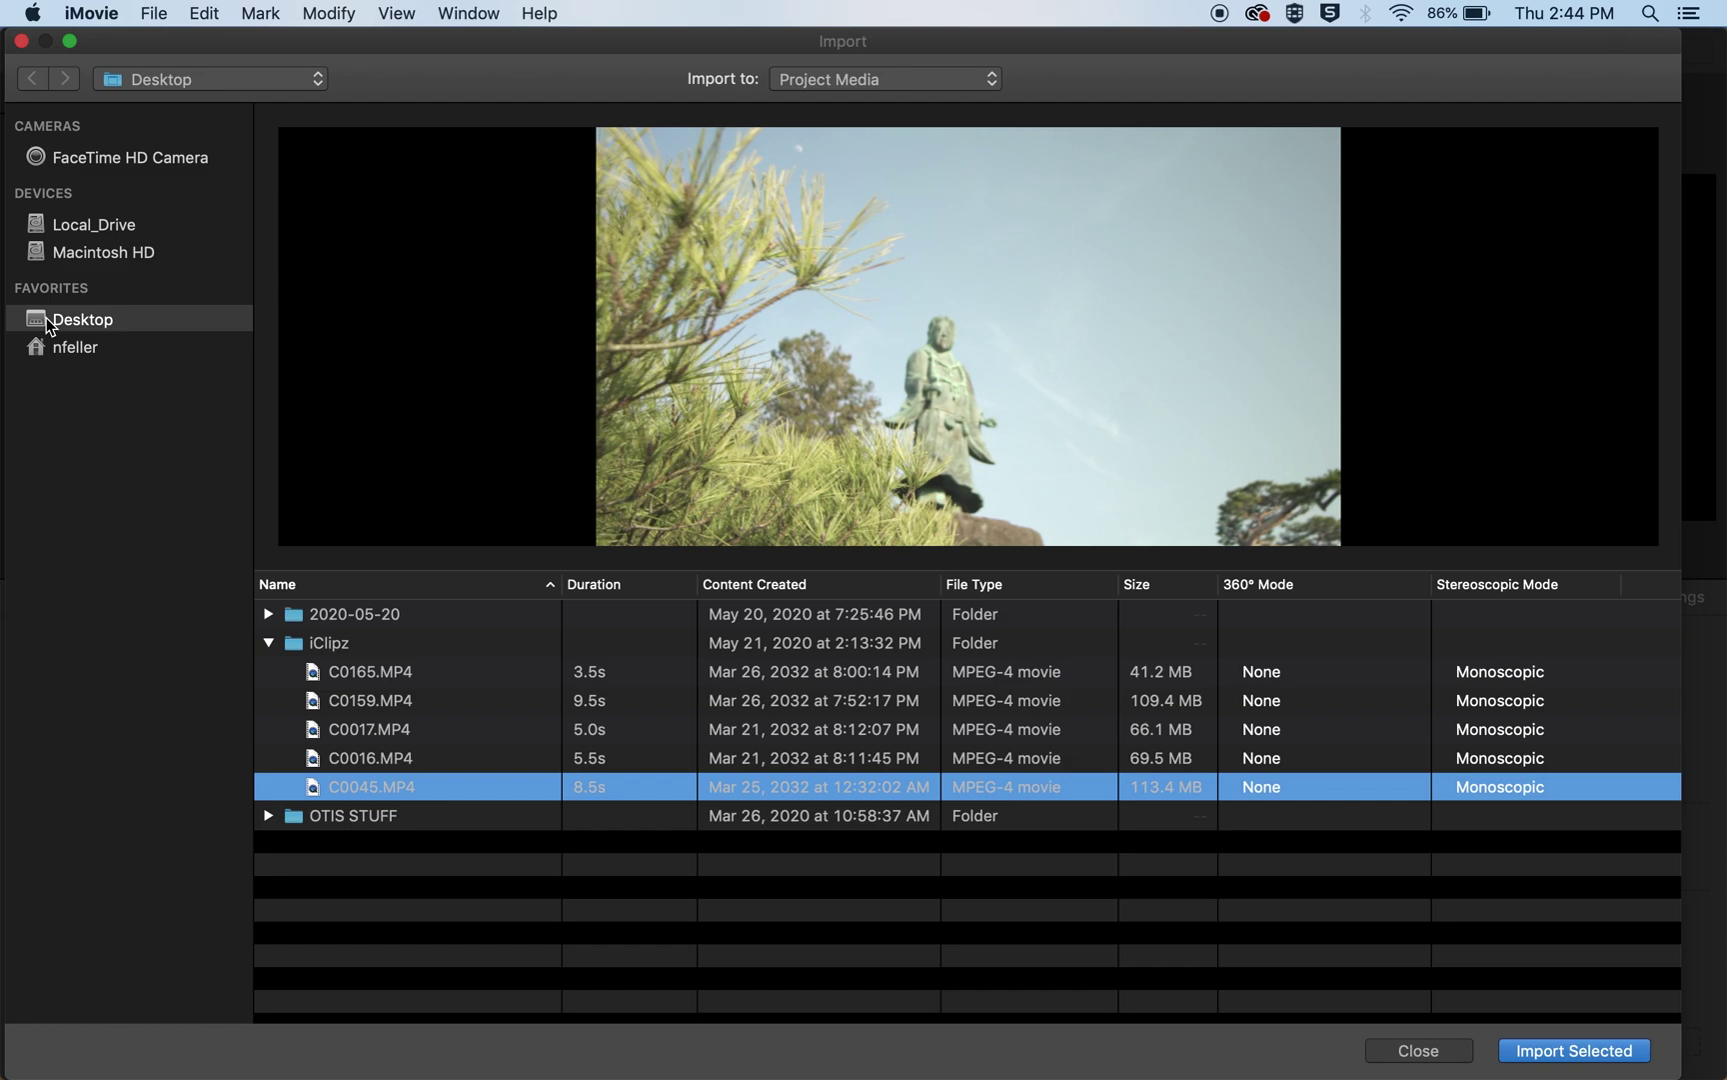
click(369, 678)
shift+click(409, 790)
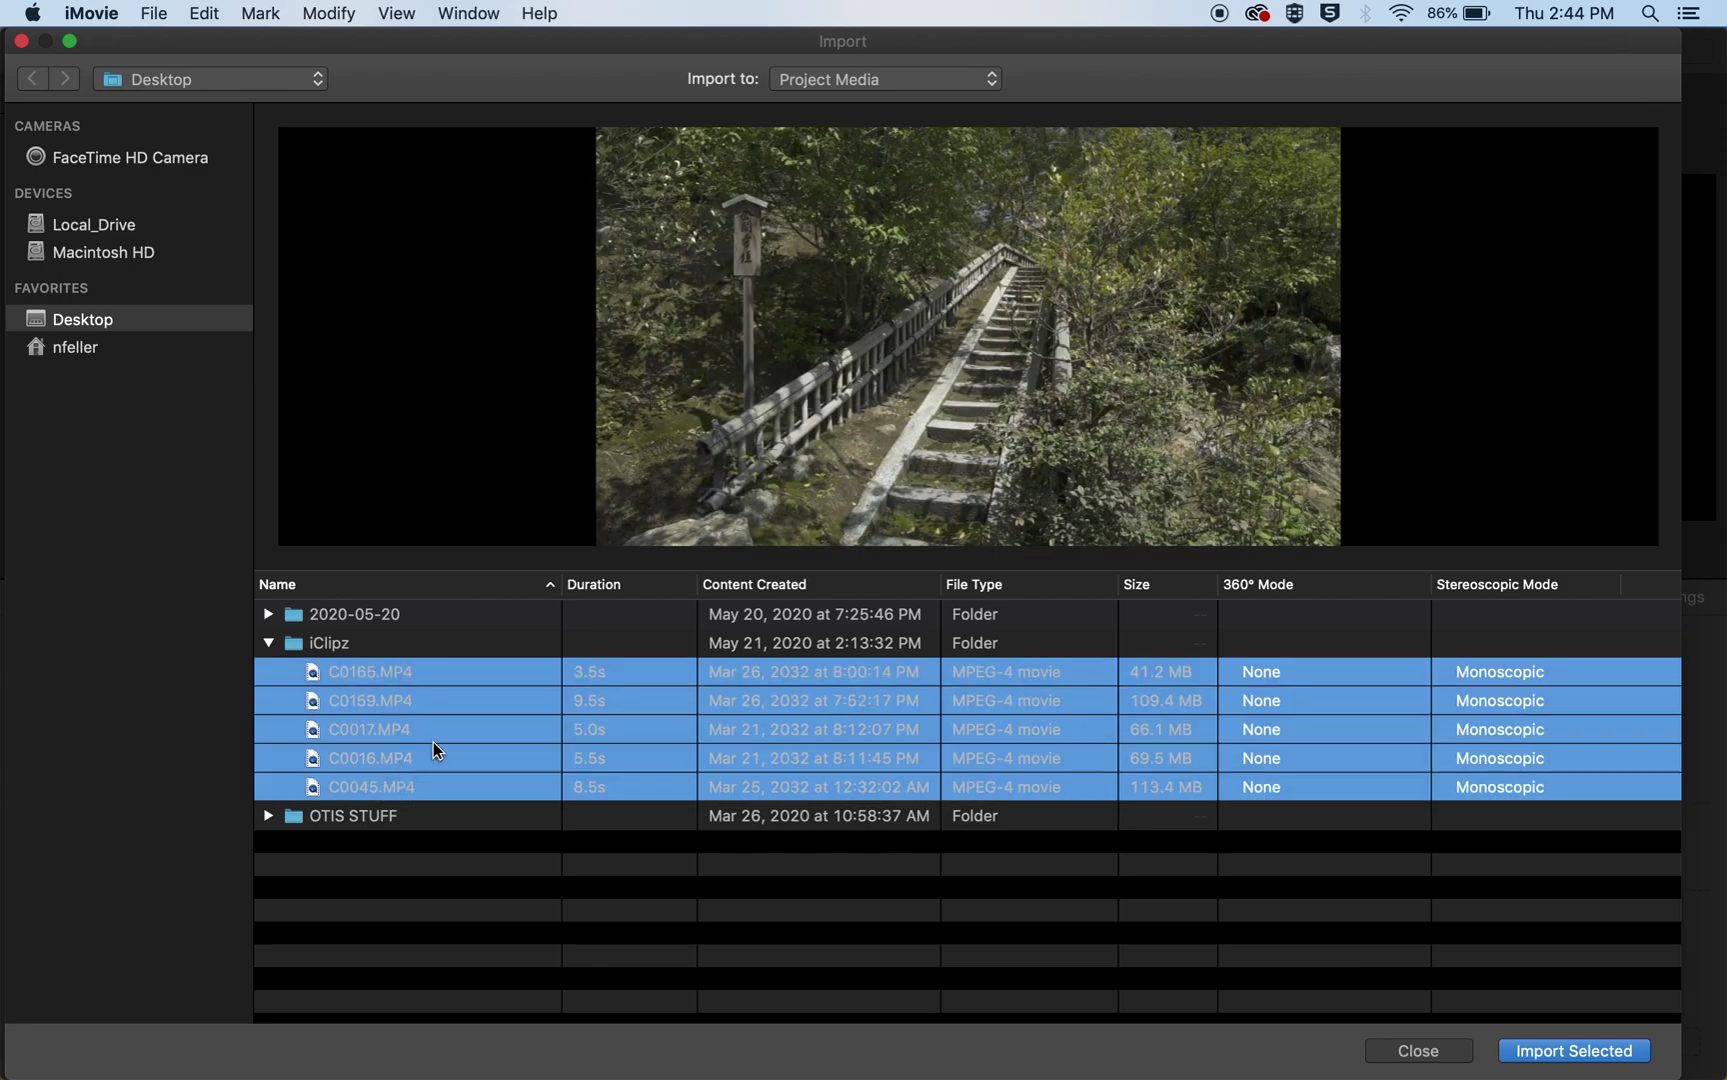
click(1544, 1052)
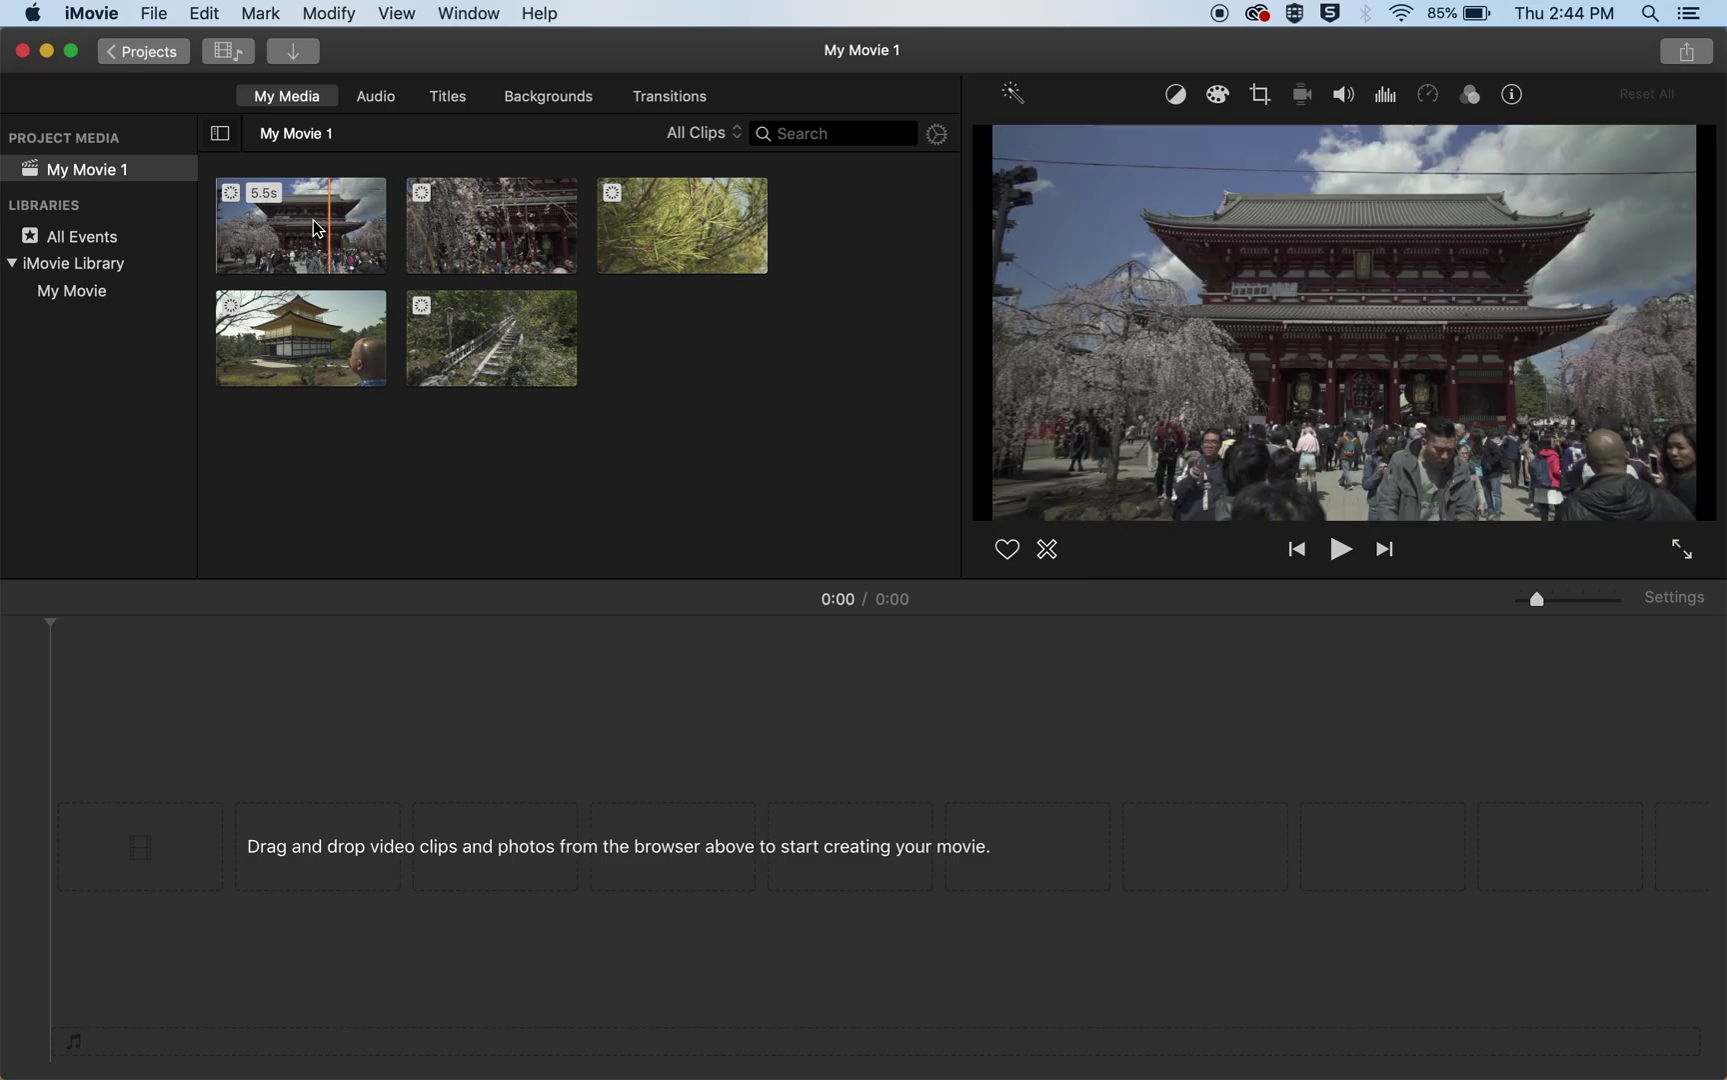
Place the temple, pine and stone-stairs clips in order on the timeline, zoomed out to fit.
drag(310, 216, 239, 800)
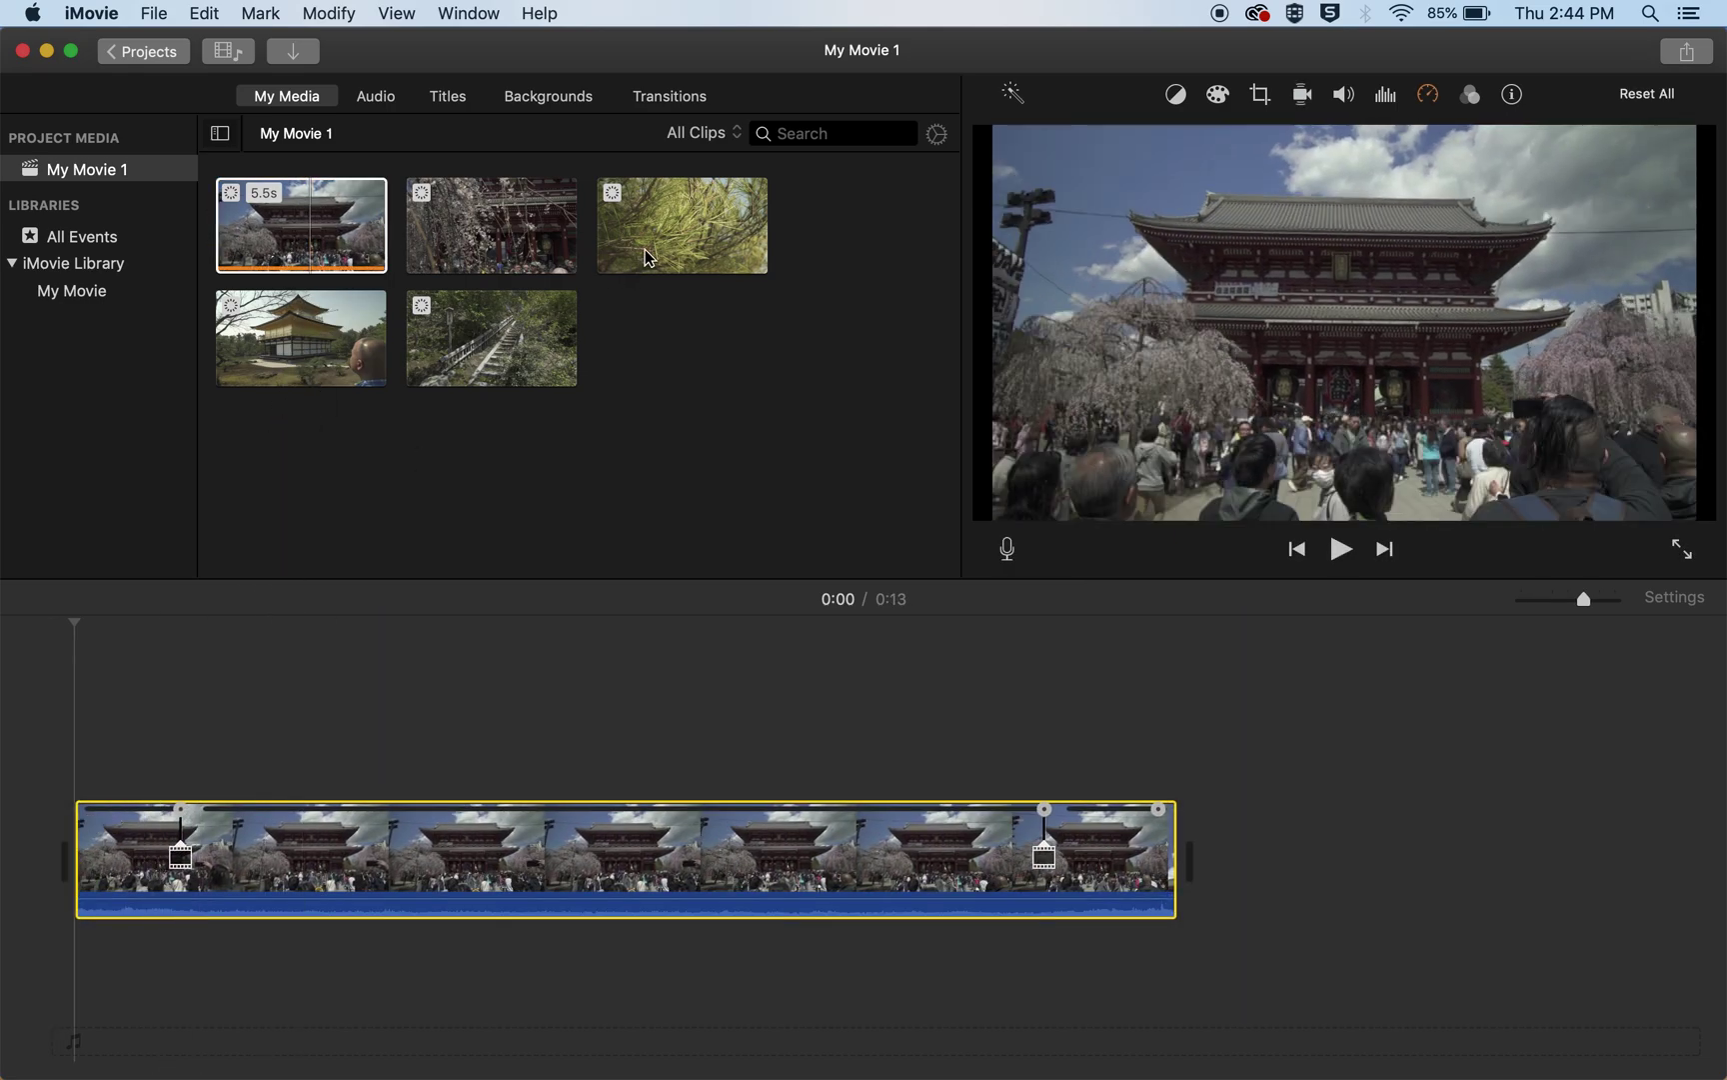
drag(660, 235, 1219, 845)
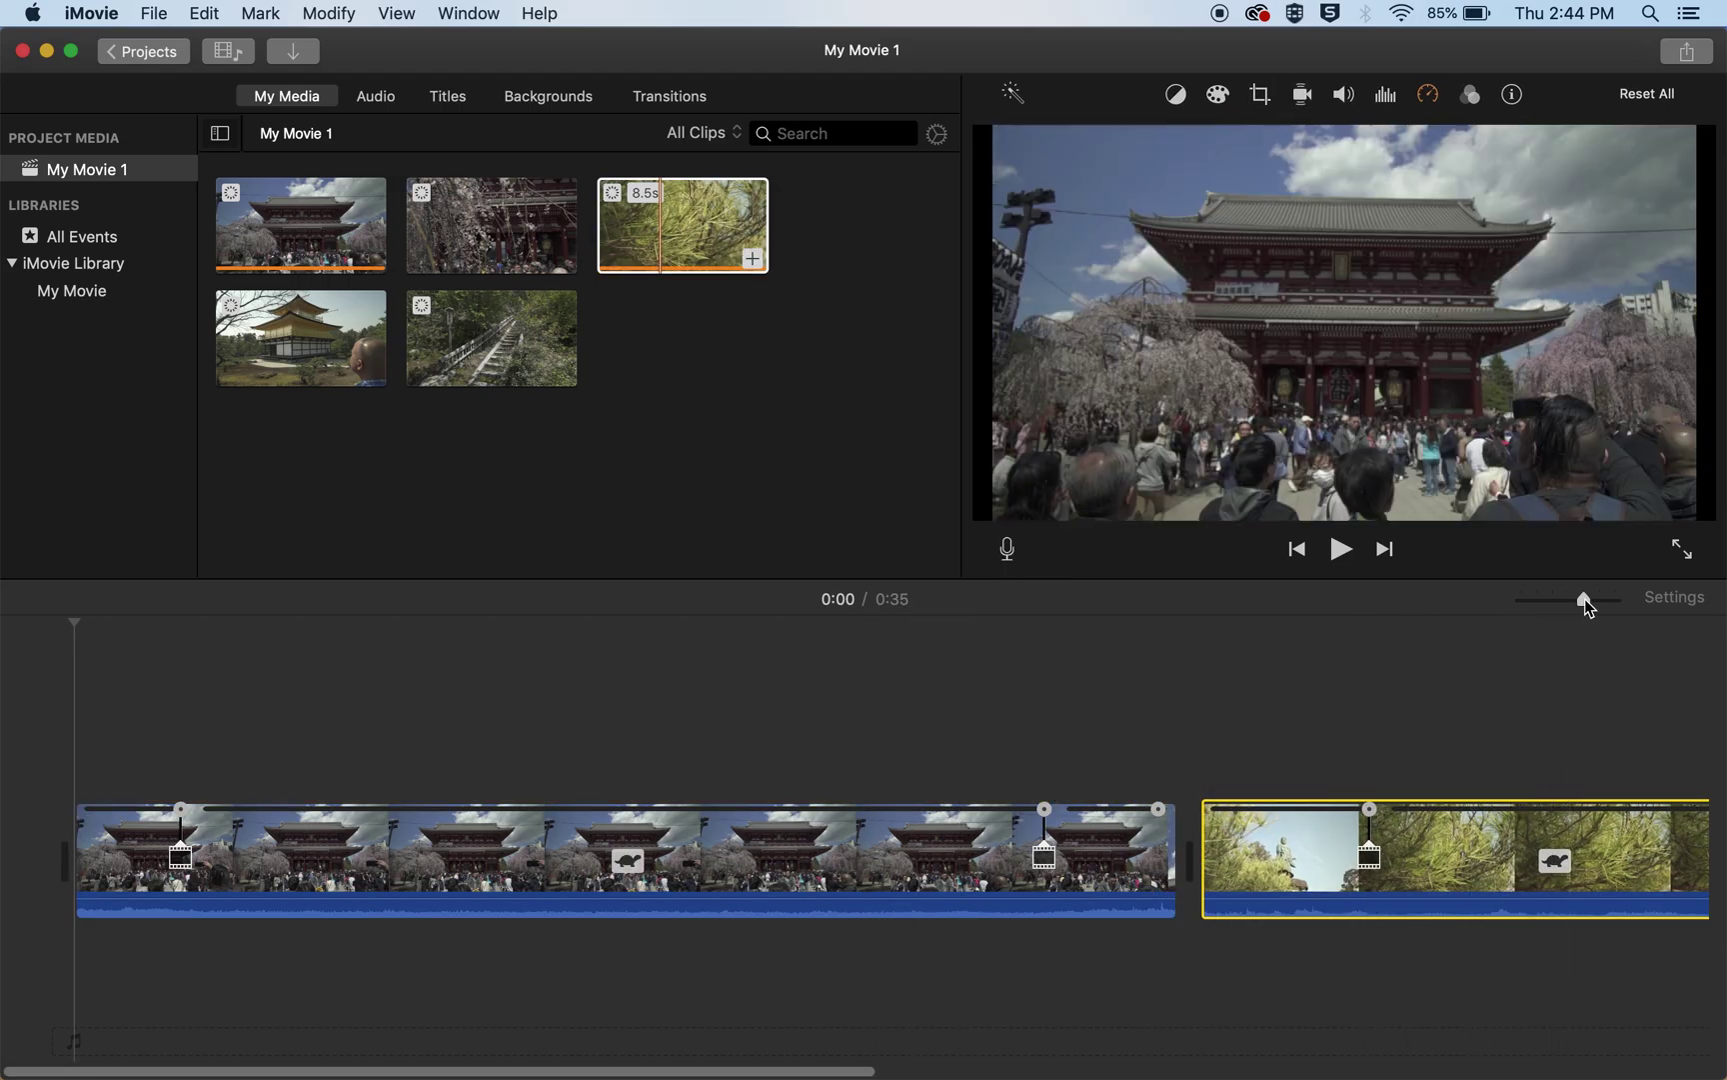
drag(1588, 604, 1554, 602)
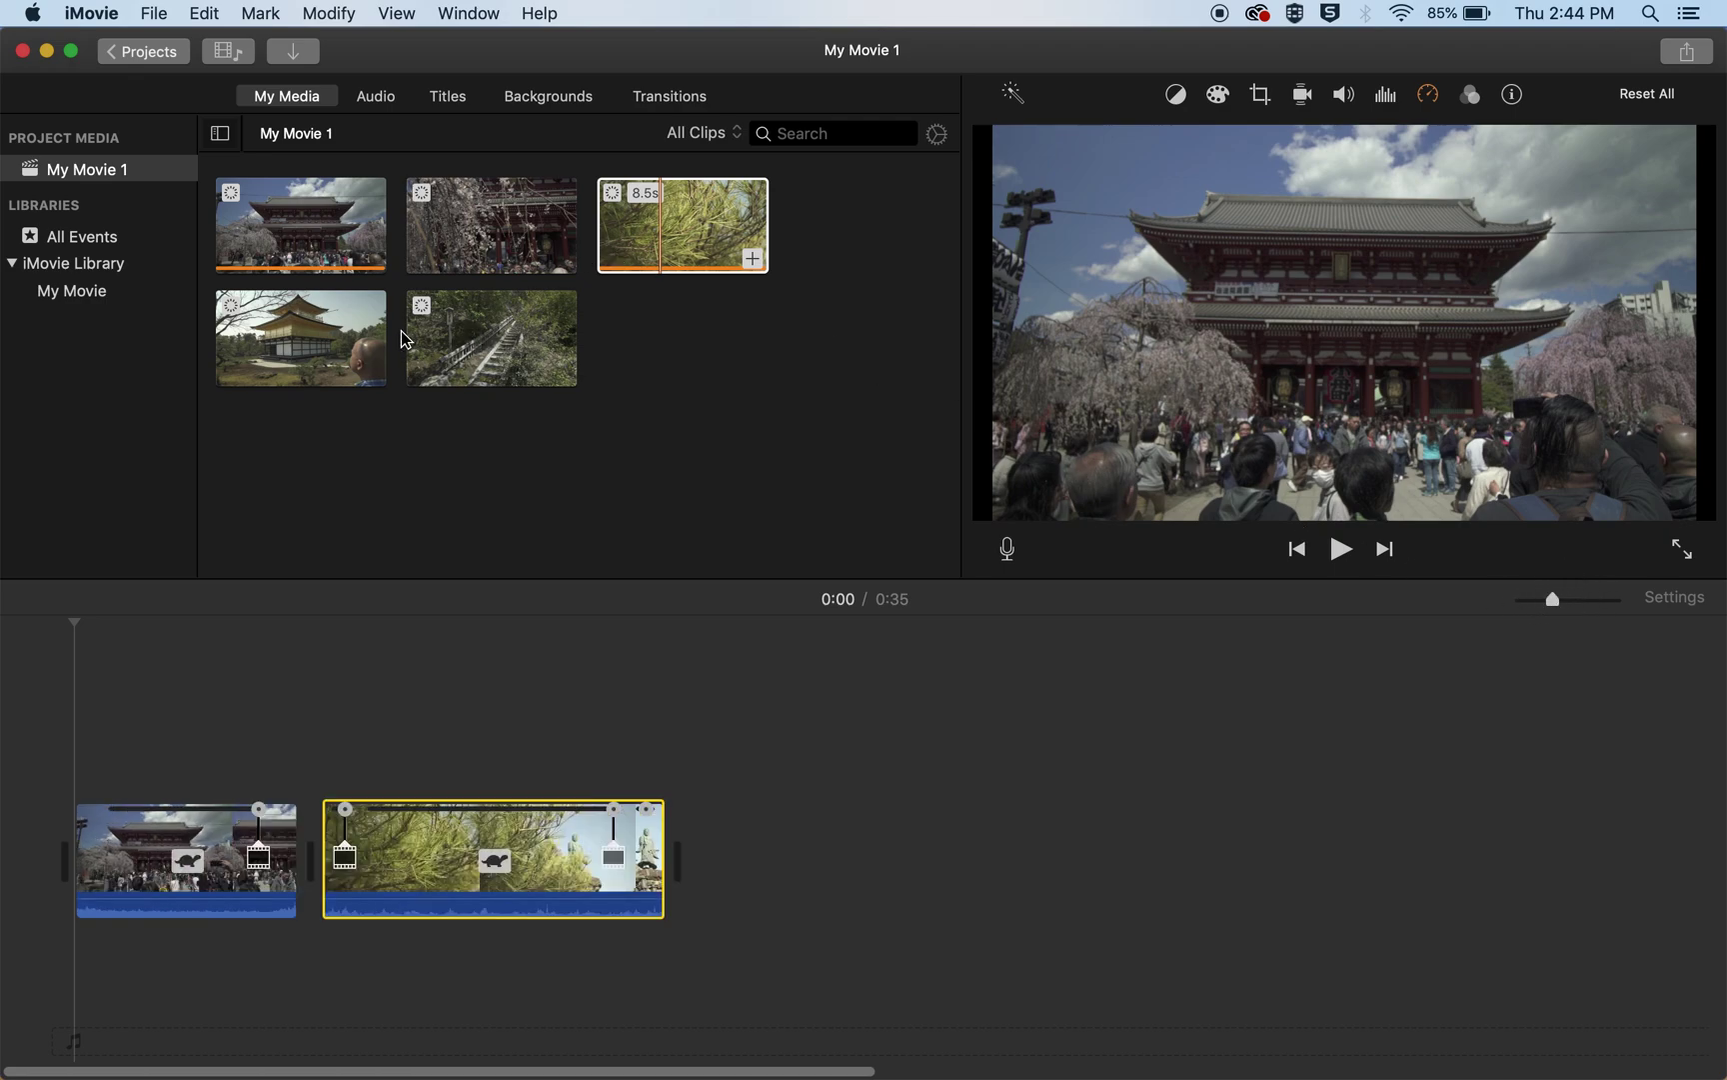
drag(470, 345, 720, 862)
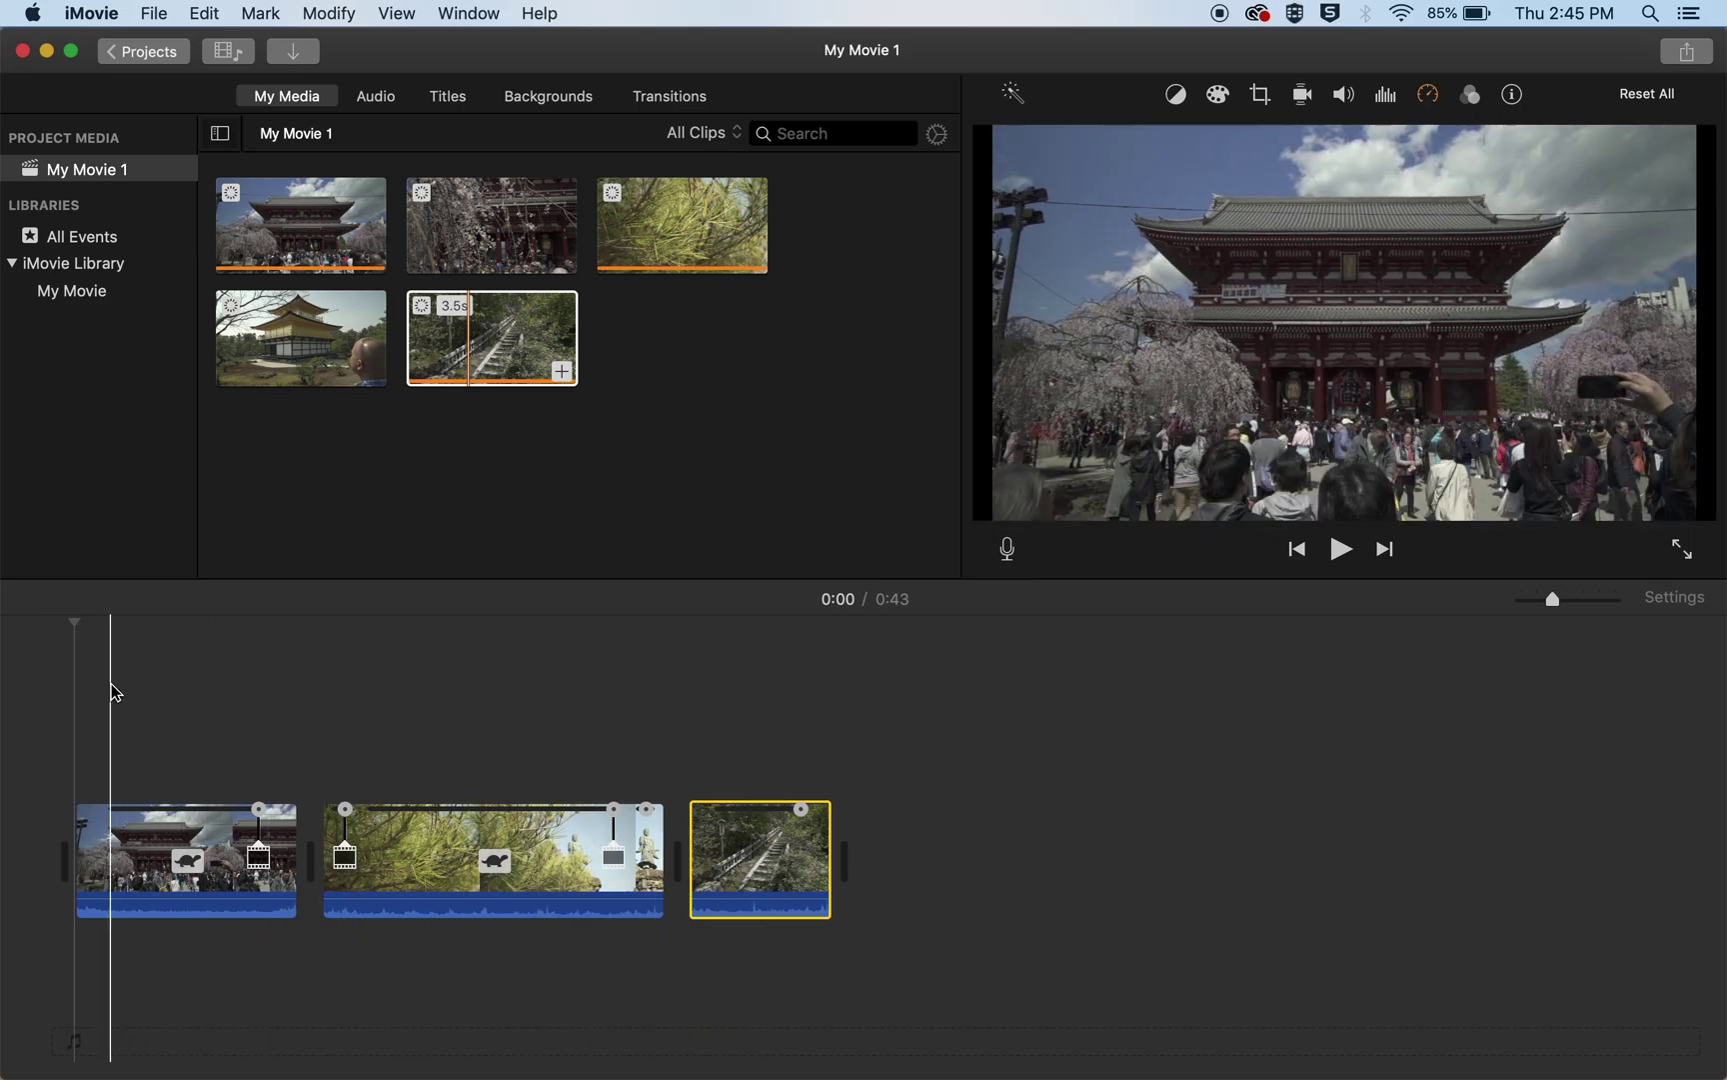
Play a short preview of the 0:43 movie from near its start.
click(102, 637)
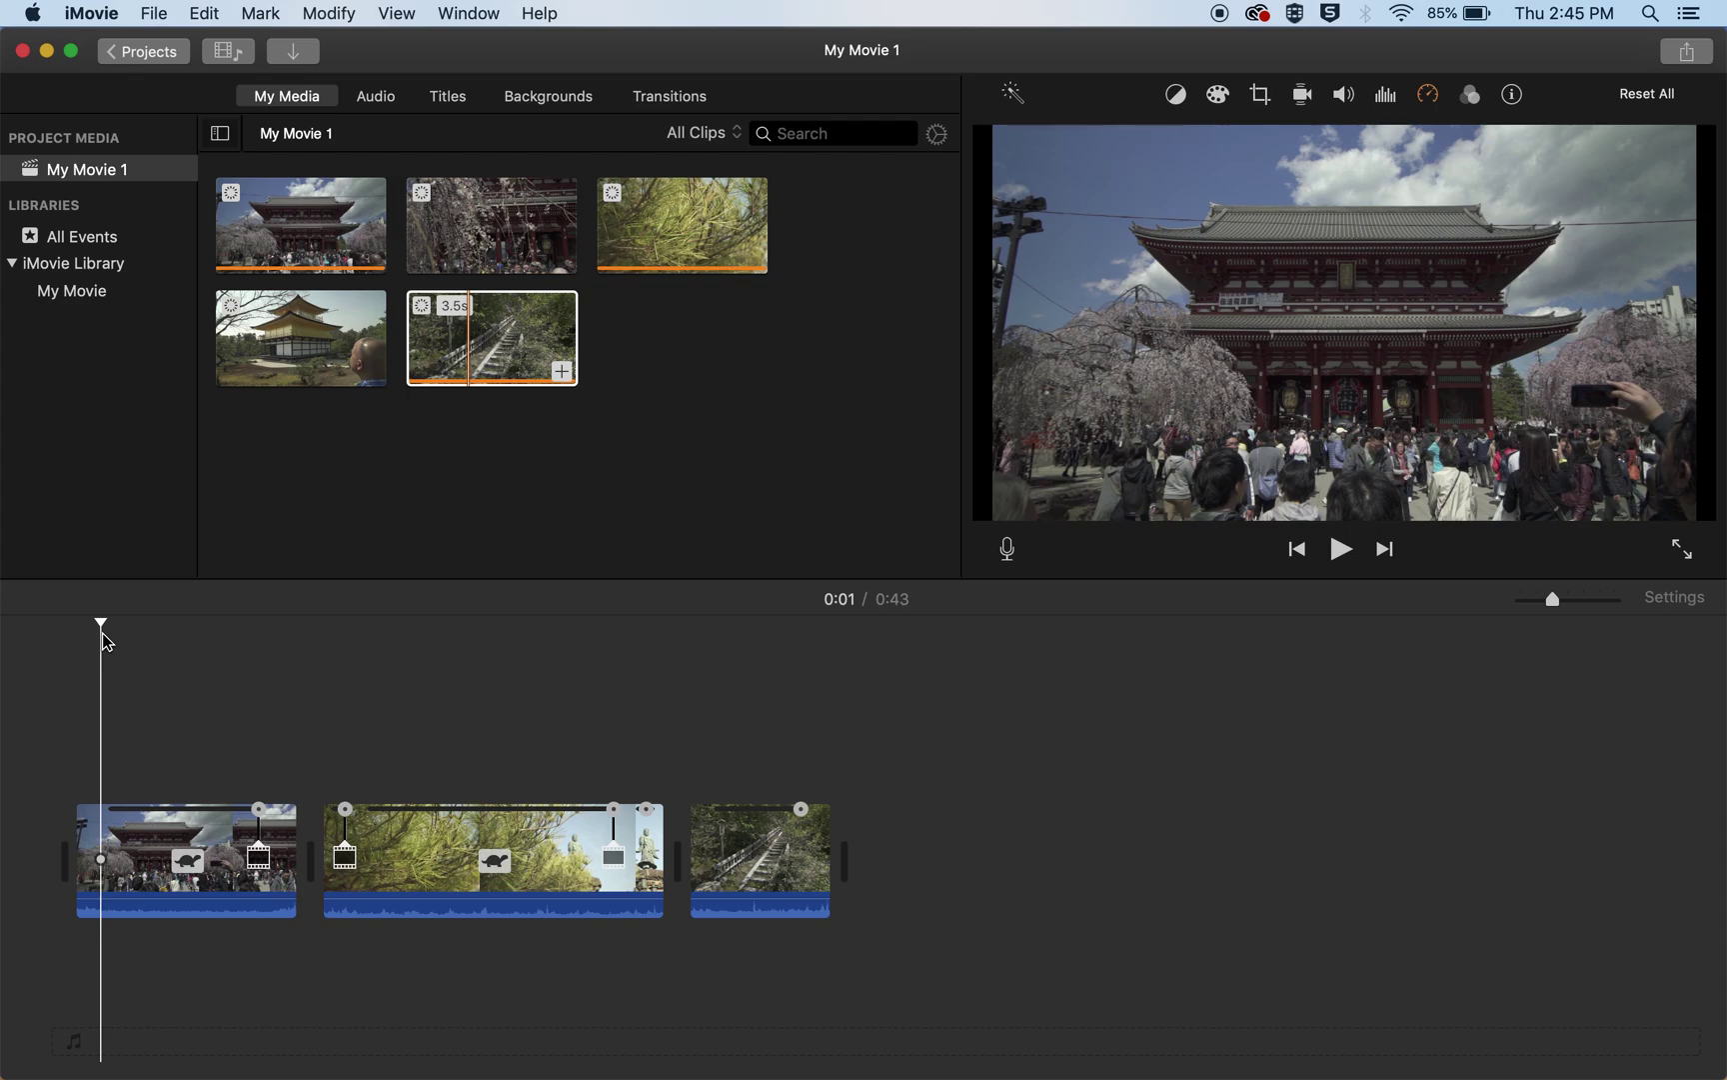
key(space)
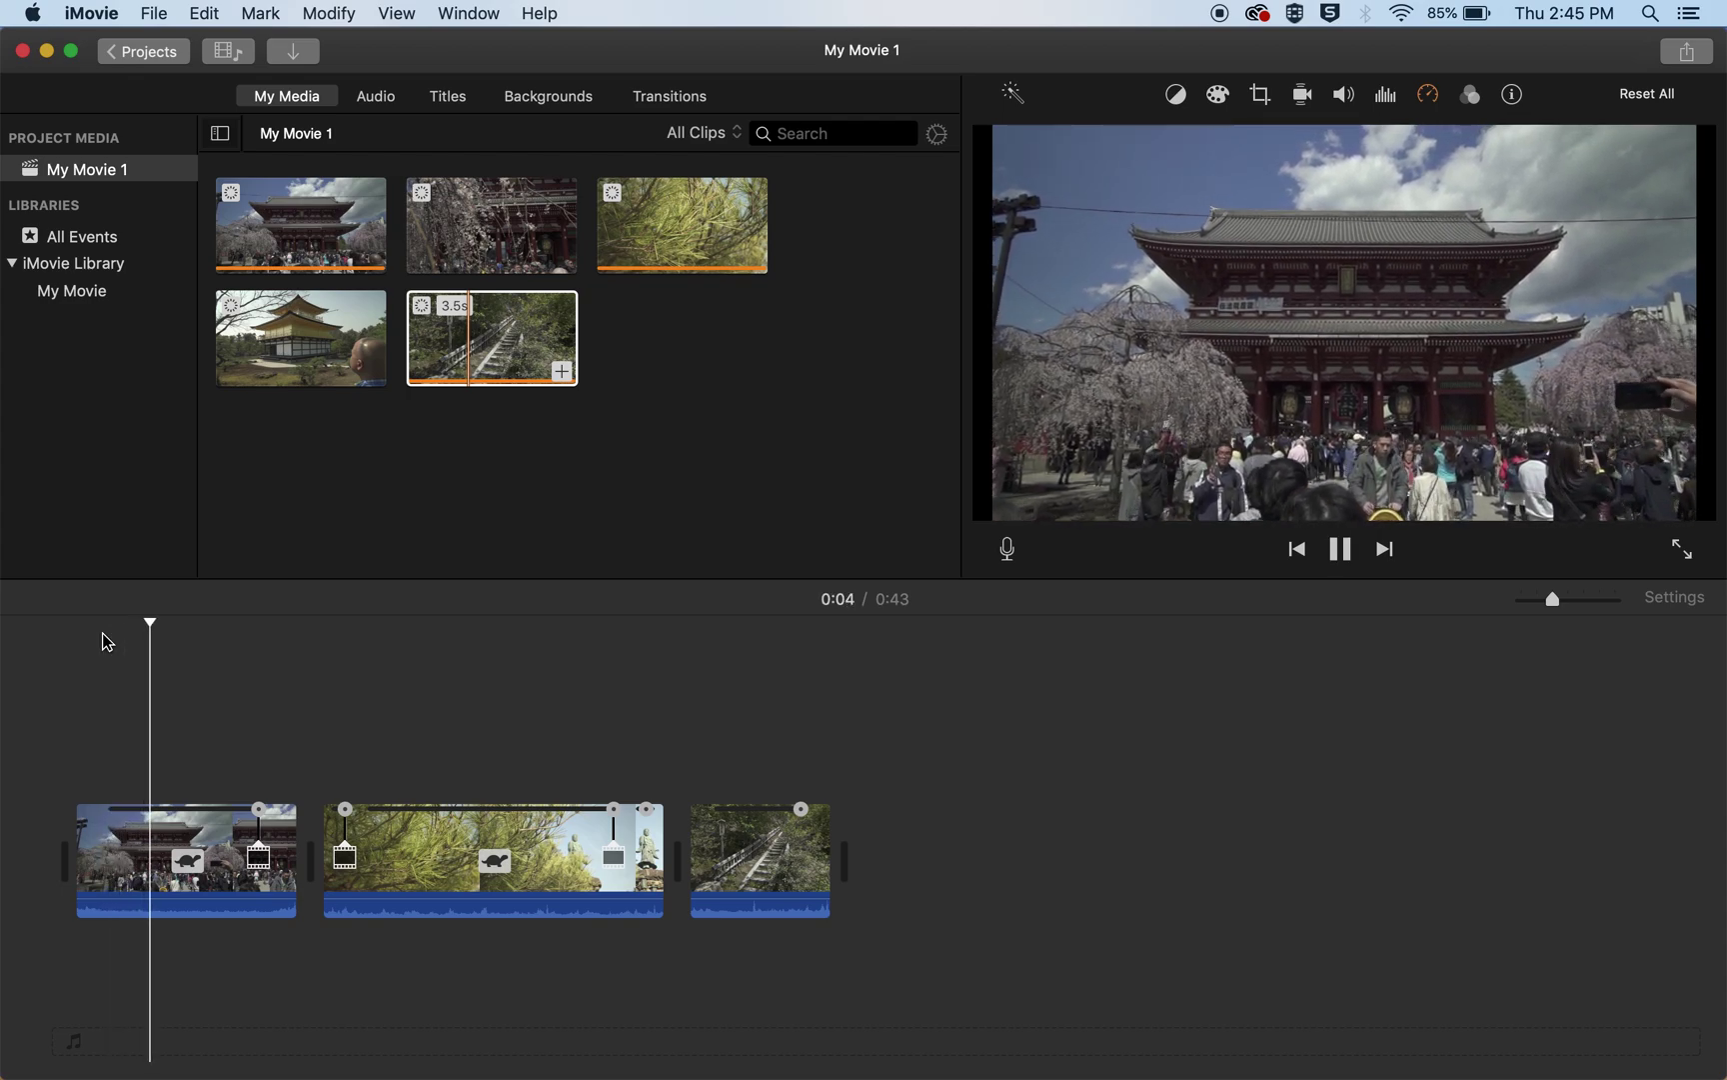
key(space)
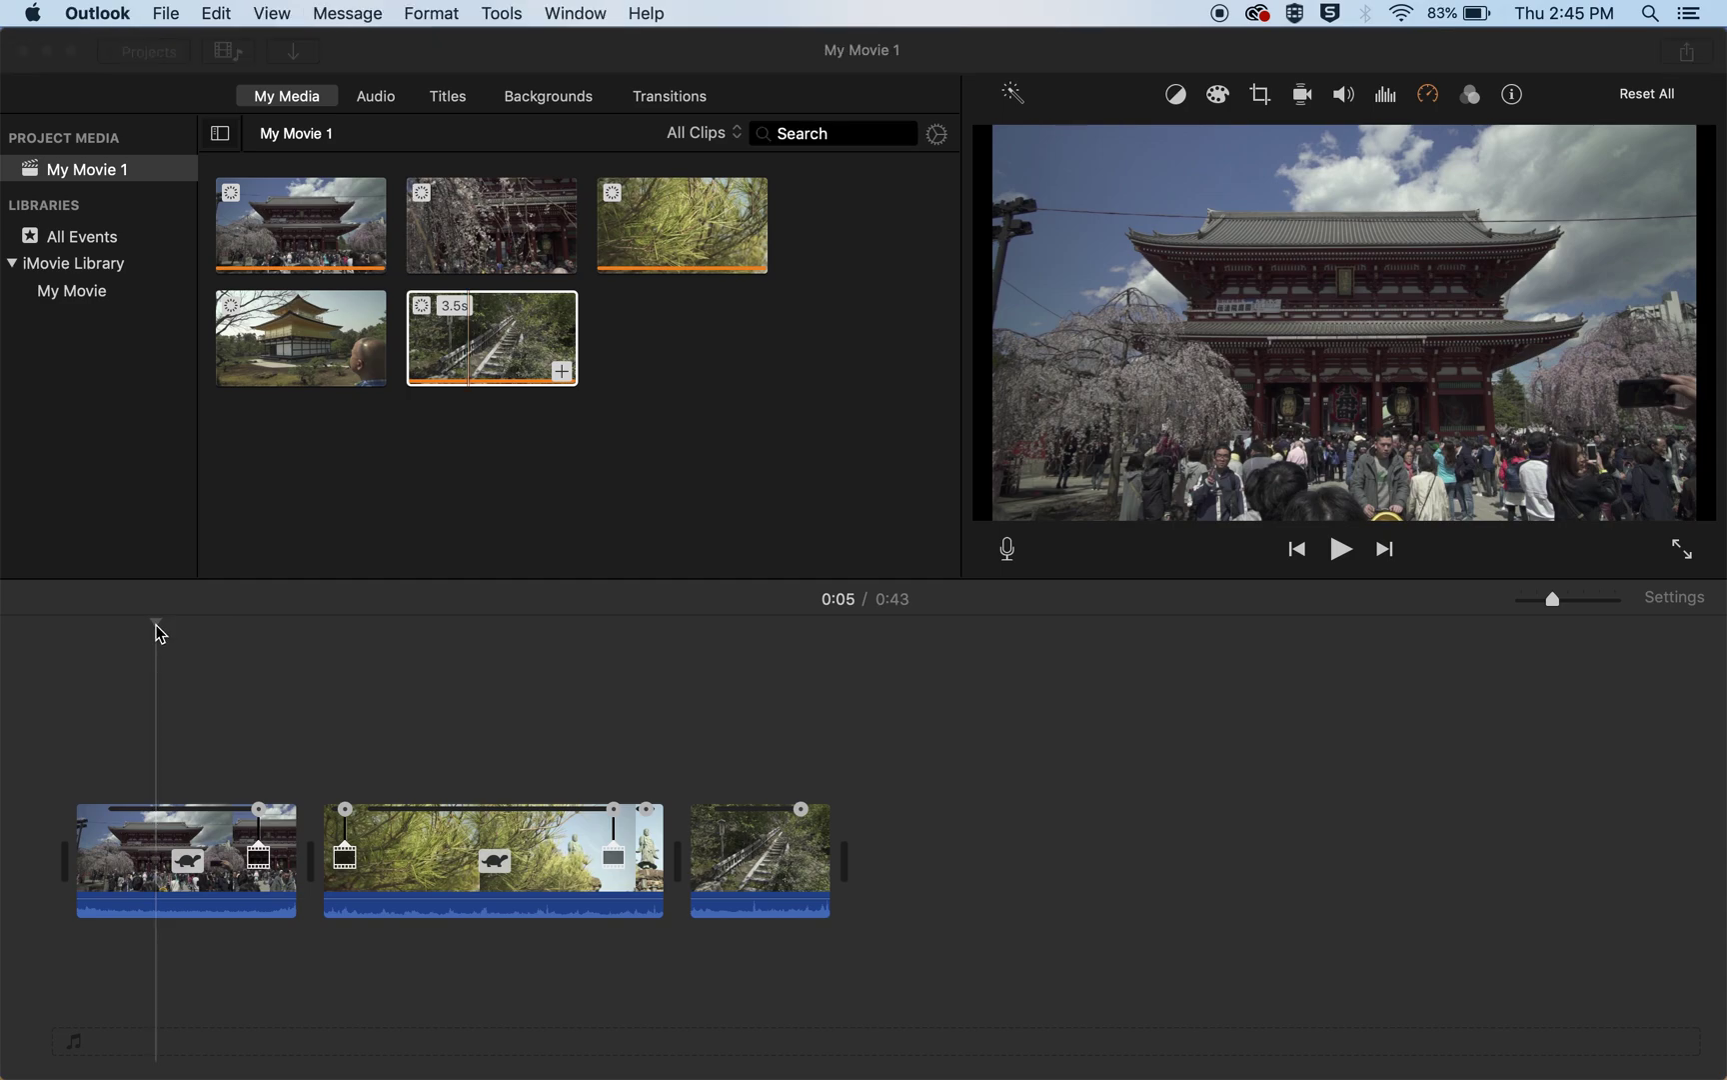
Trim both ends of the temple clip and shorten the end of the pine clip.
click(118, 622)
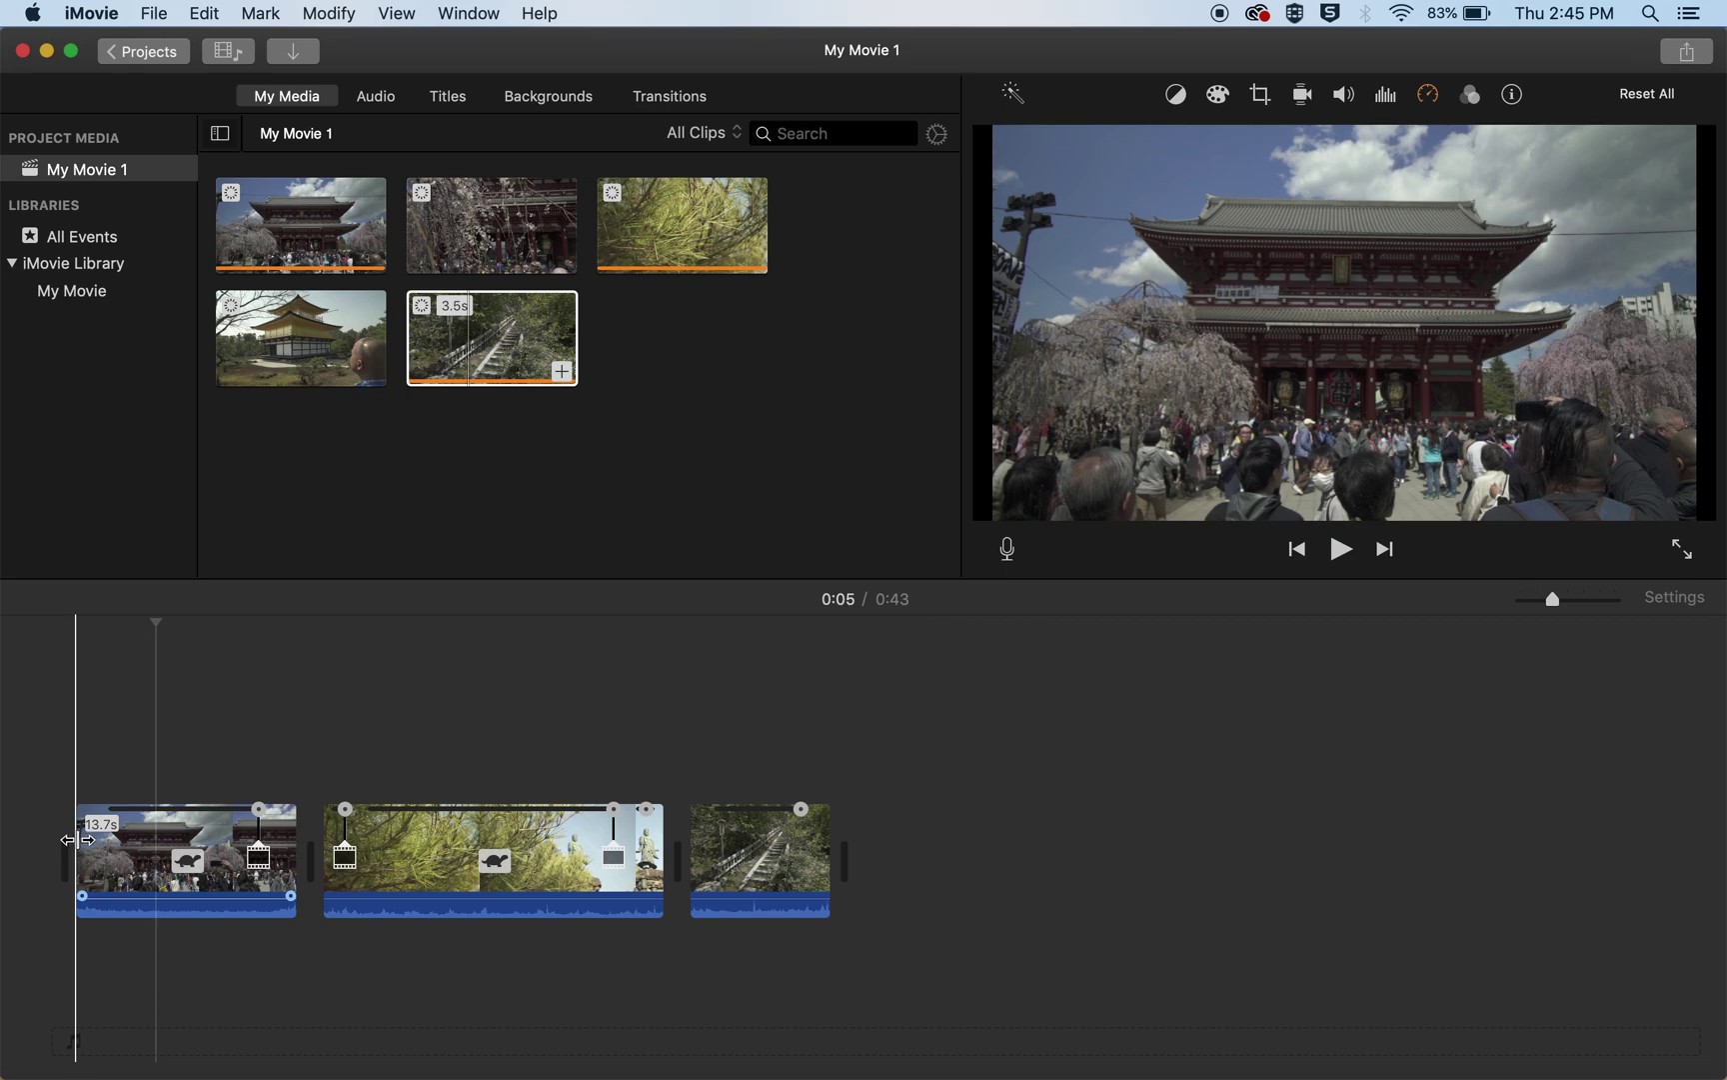
drag(70, 839, 148, 839)
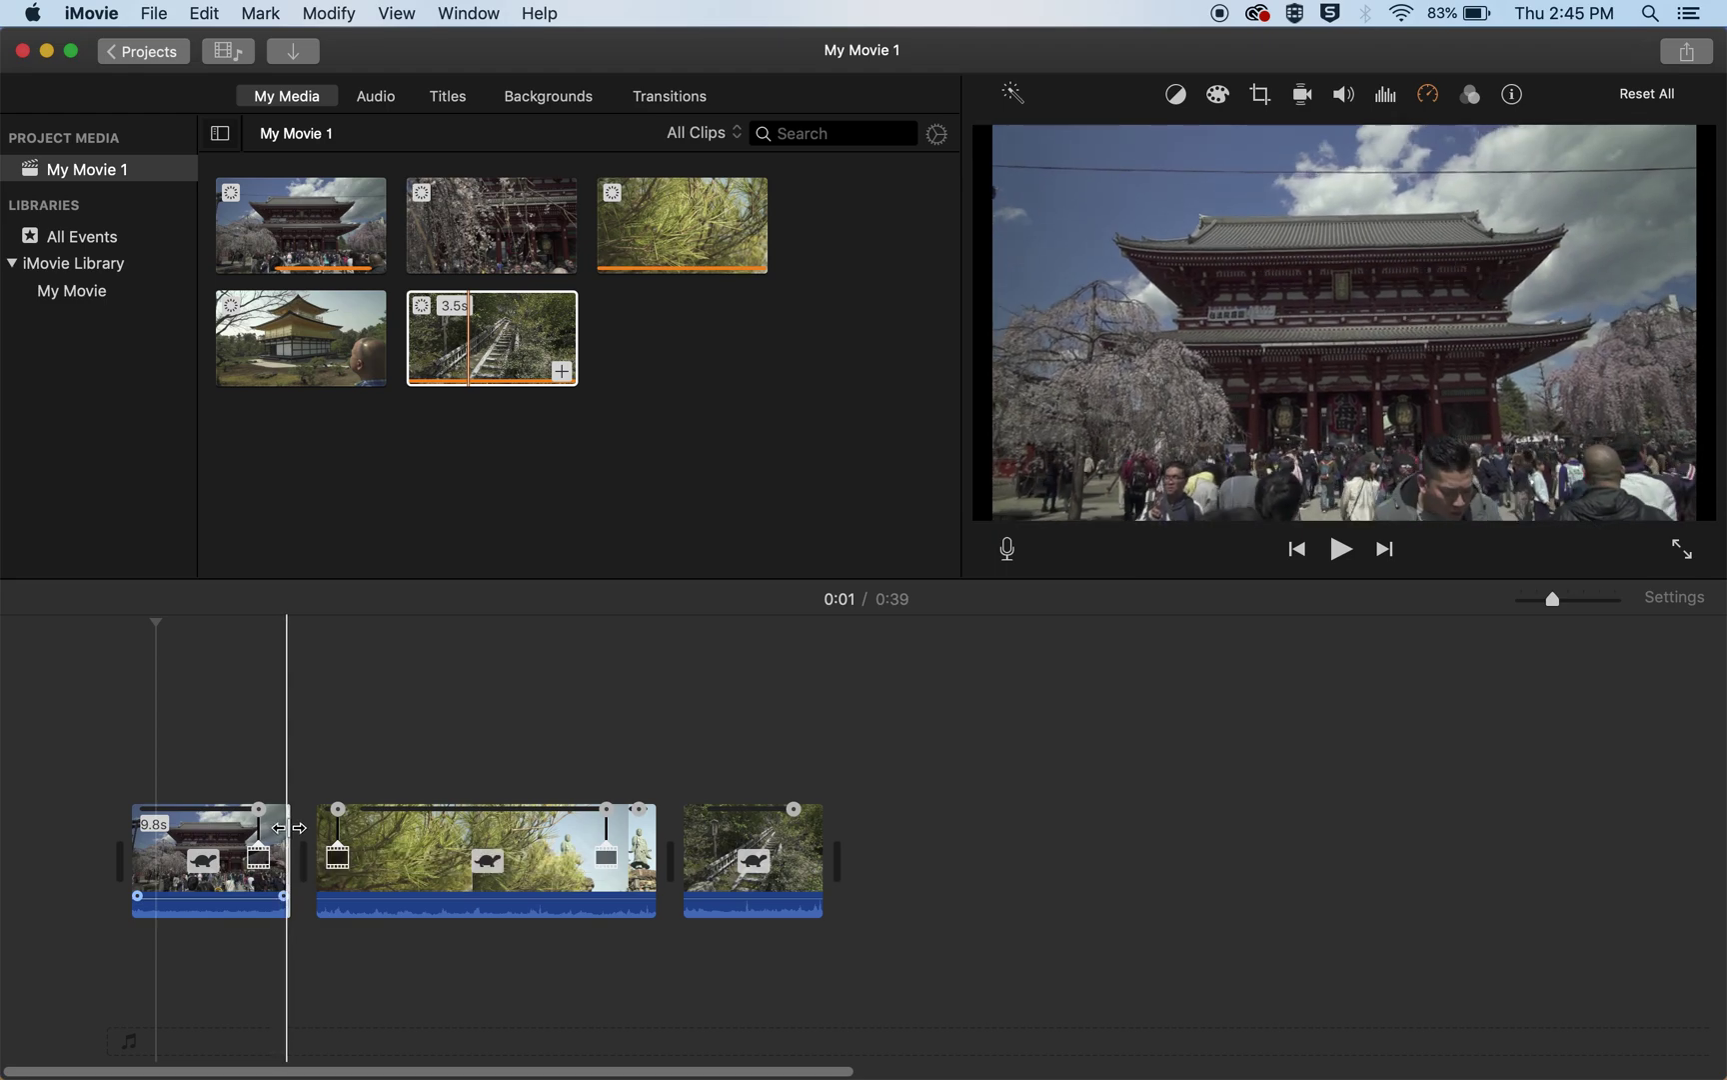
drag(280, 830, 258, 832)
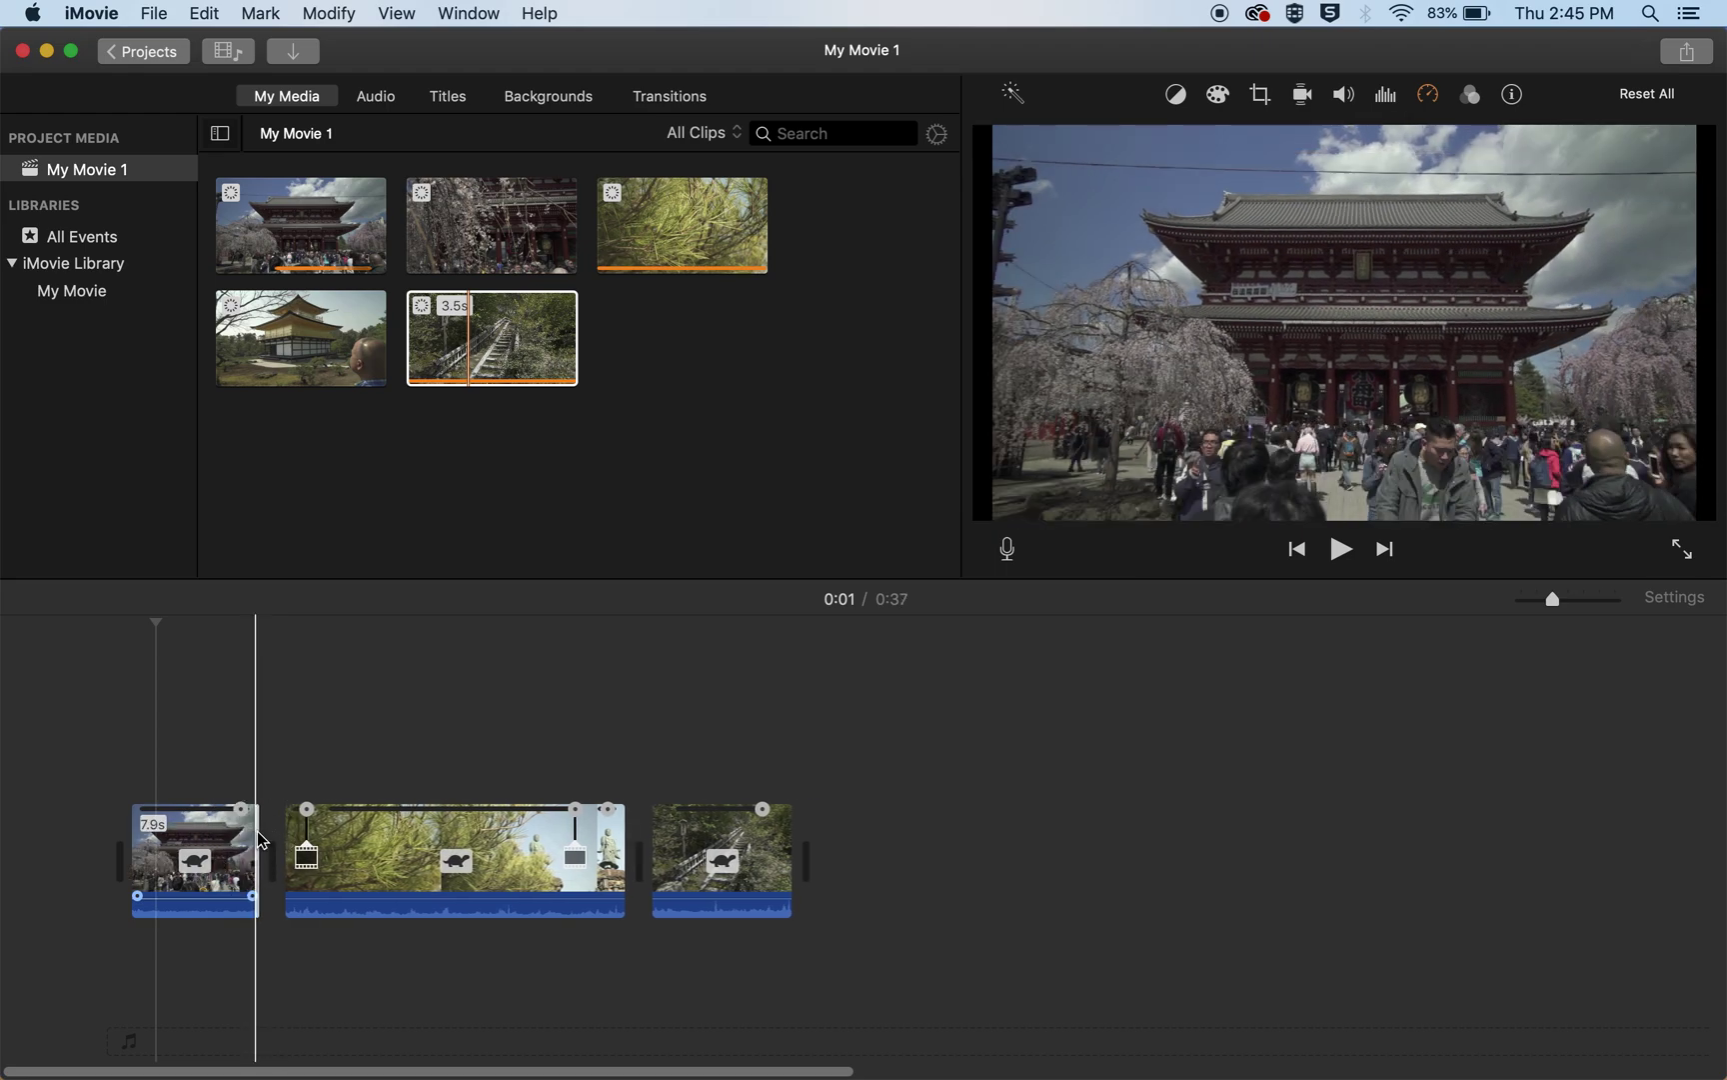
click(507, 856)
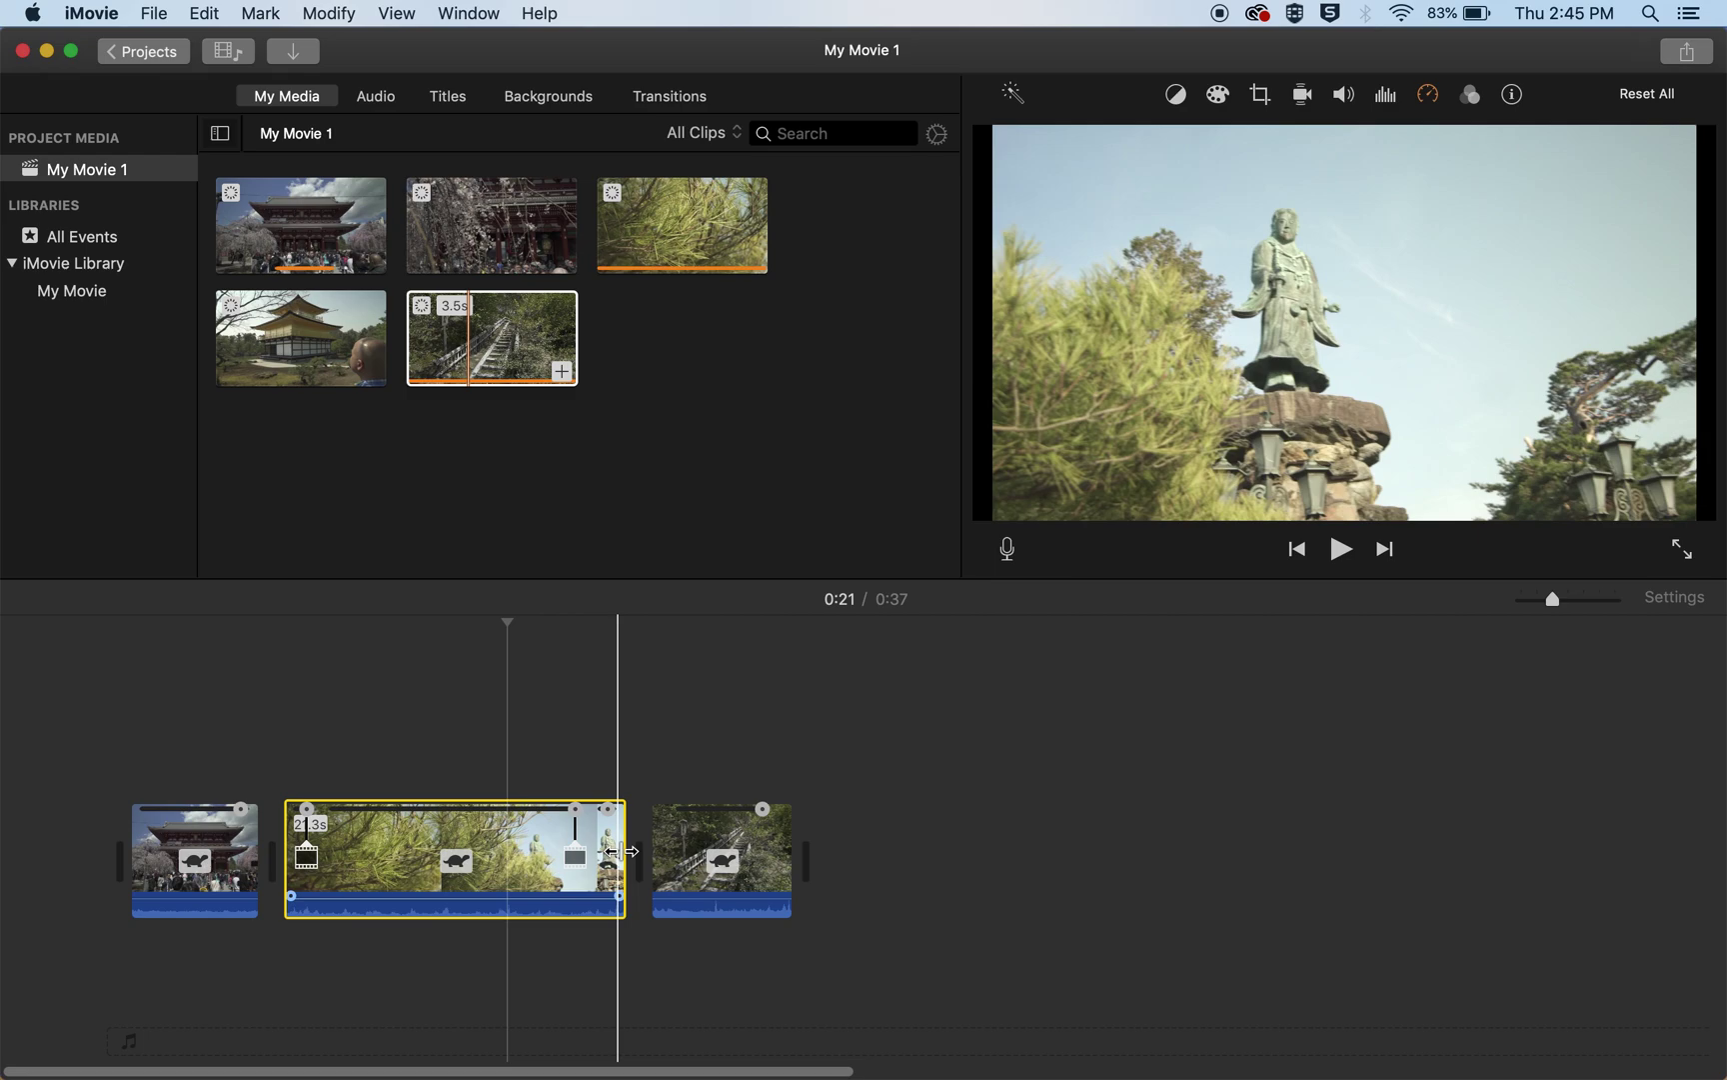
drag(623, 852, 536, 845)
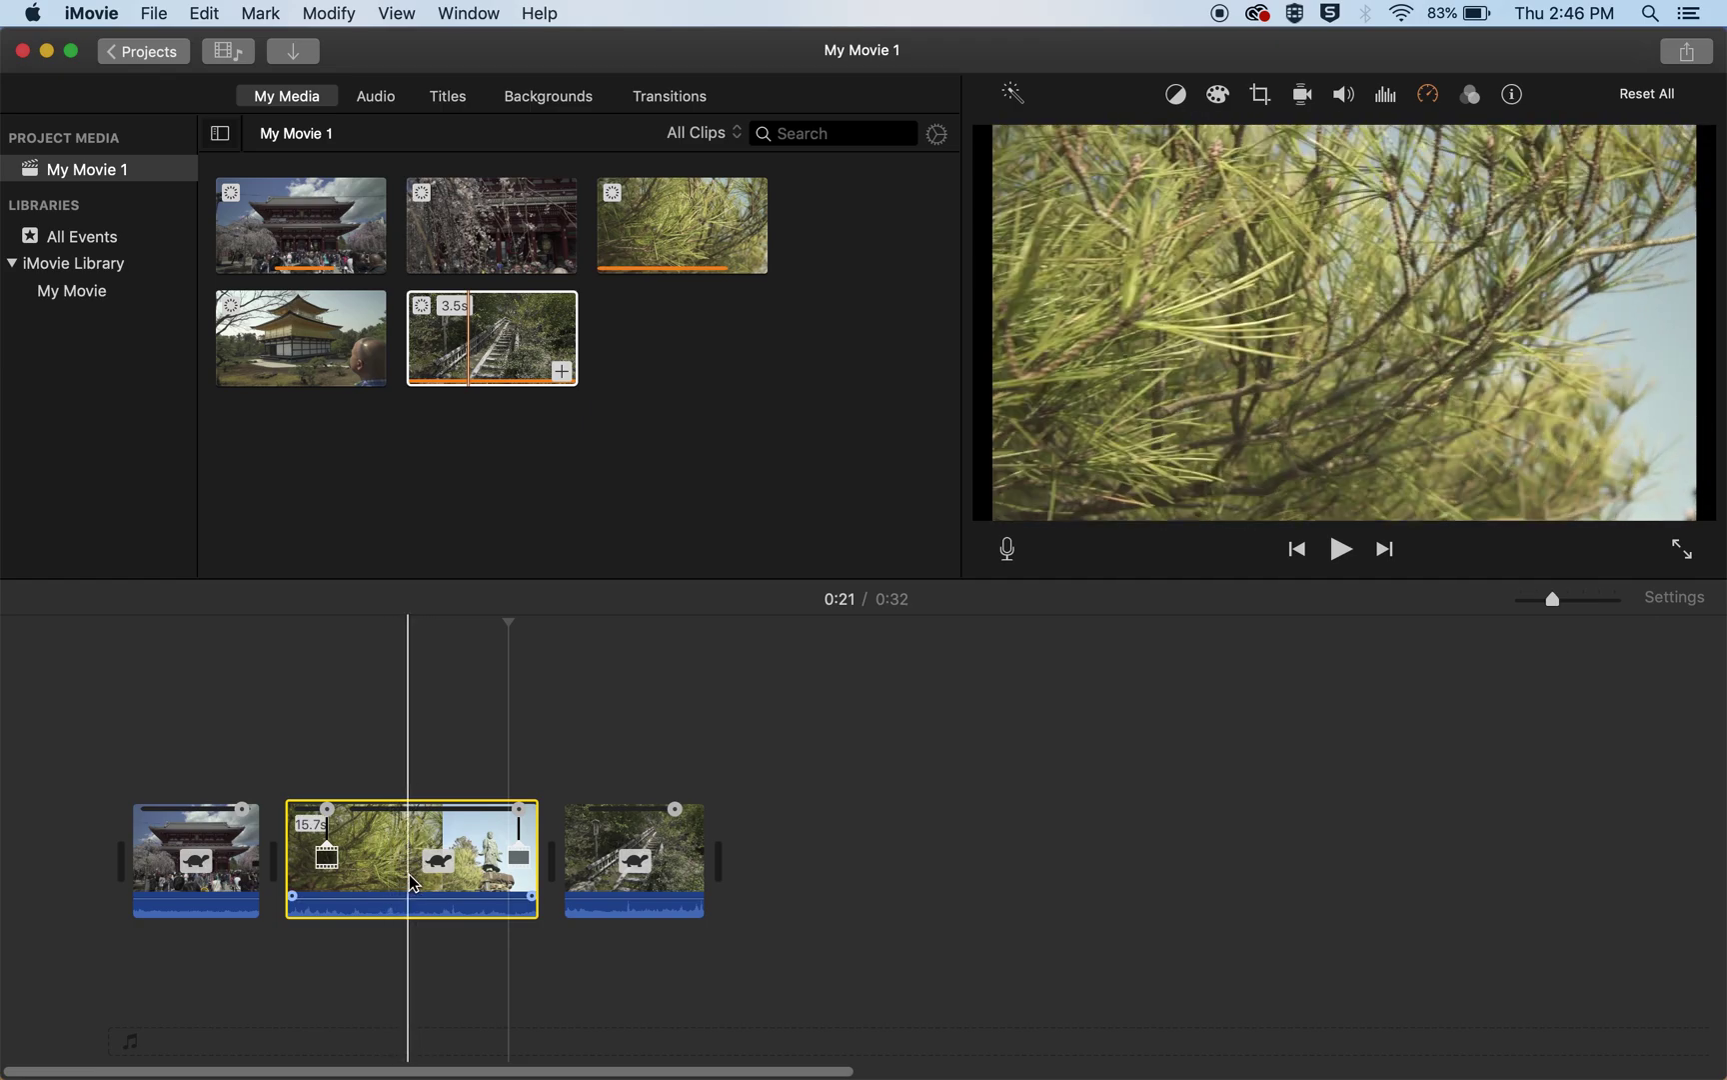
Split the pine clip at 0:13 and trim the first piece down to 4.8s.
click(514, 623)
drag(514, 624, 374, 621)
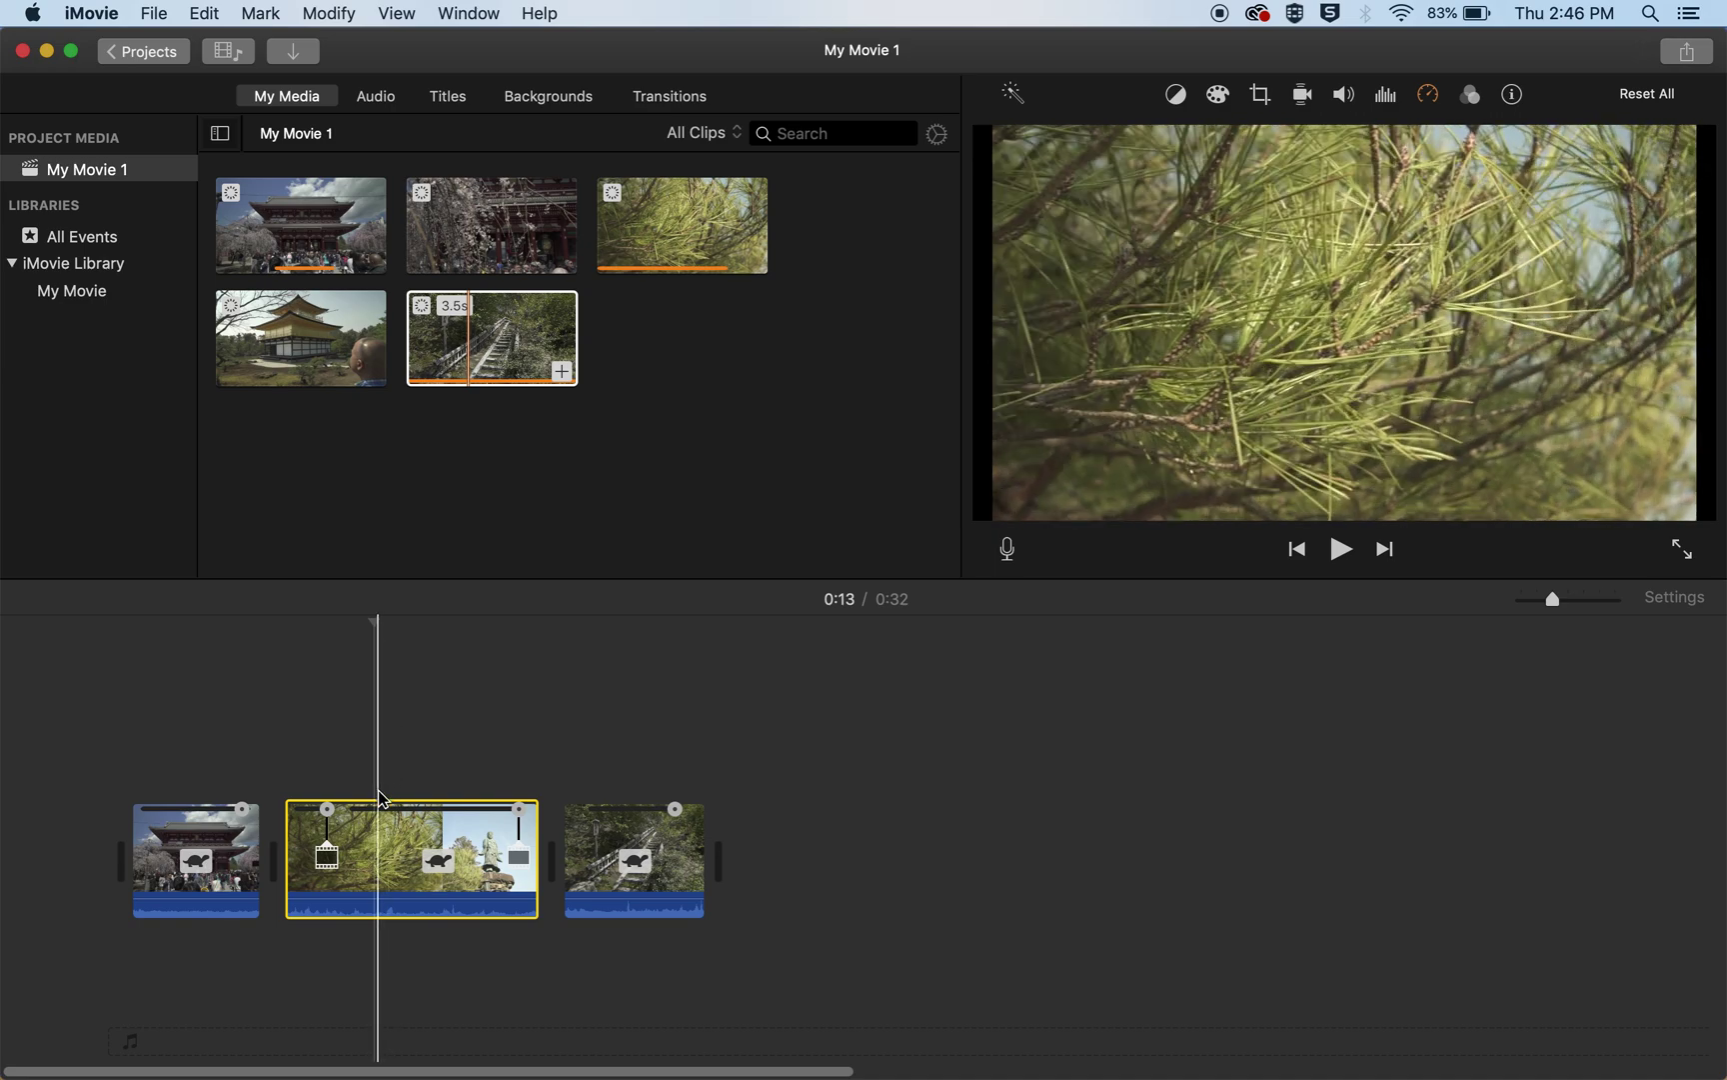
click(378, 837)
right_click(380, 841)
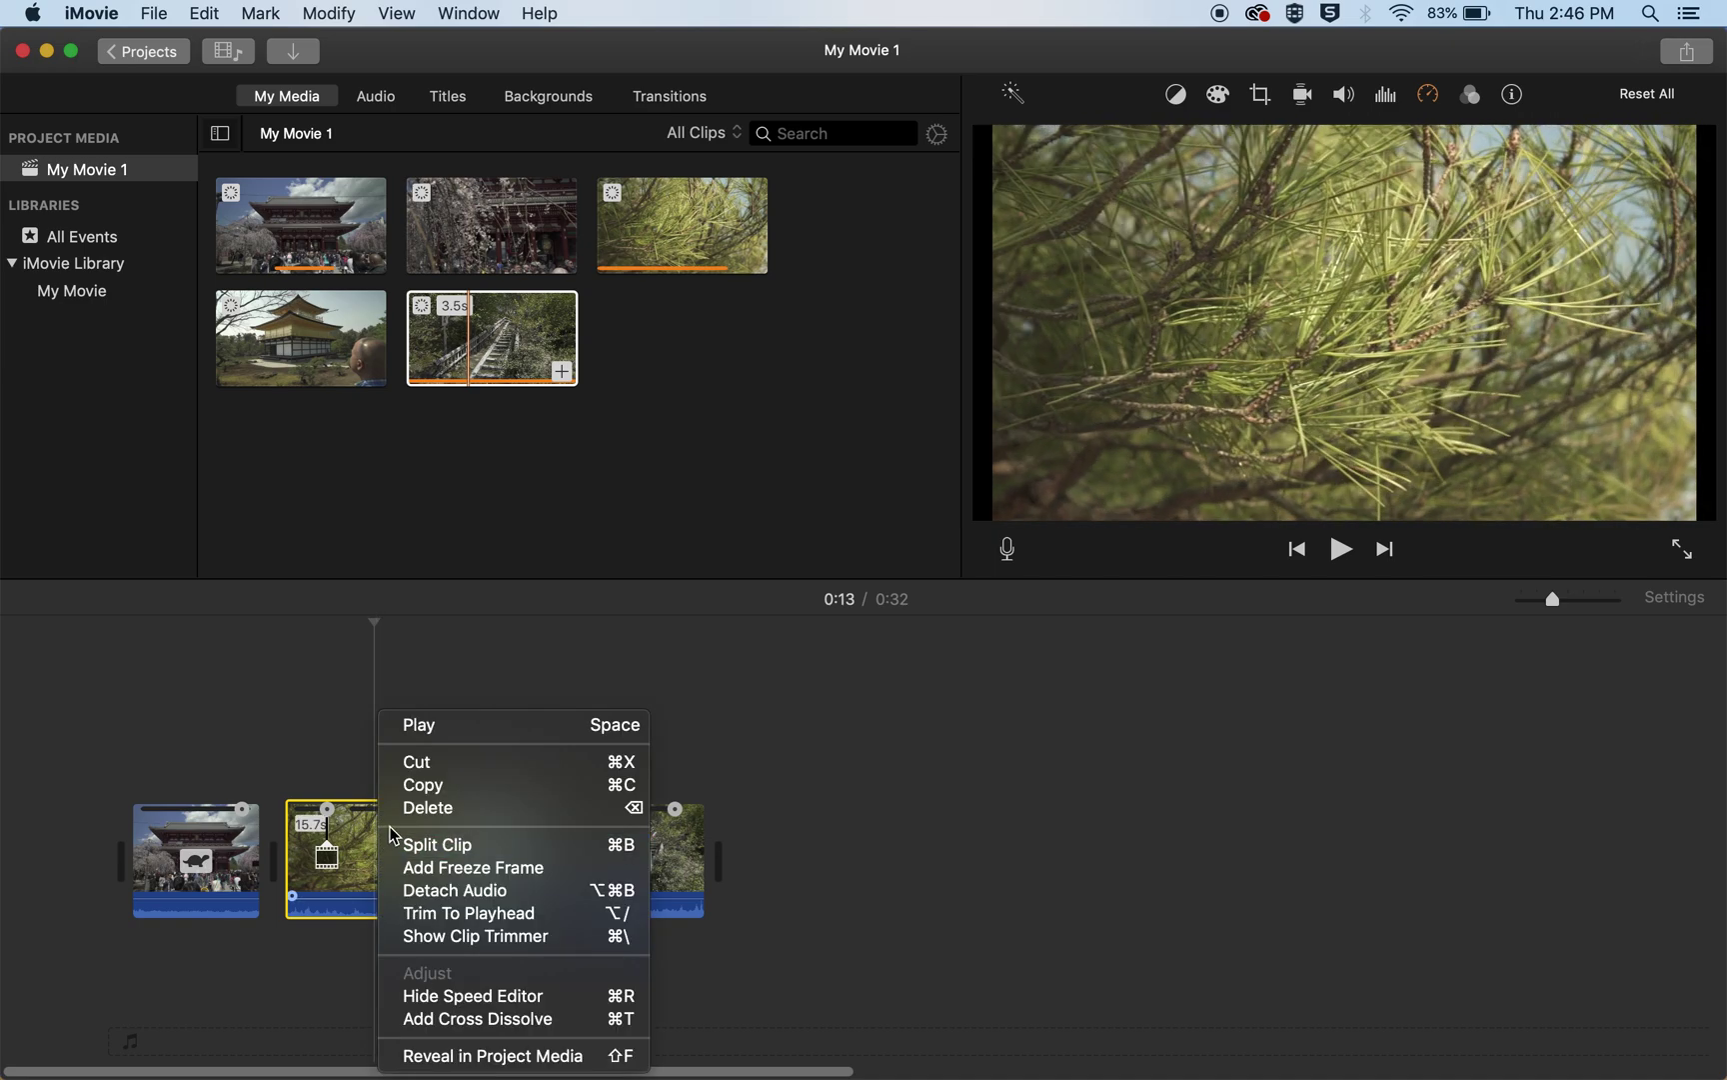
click(465, 847)
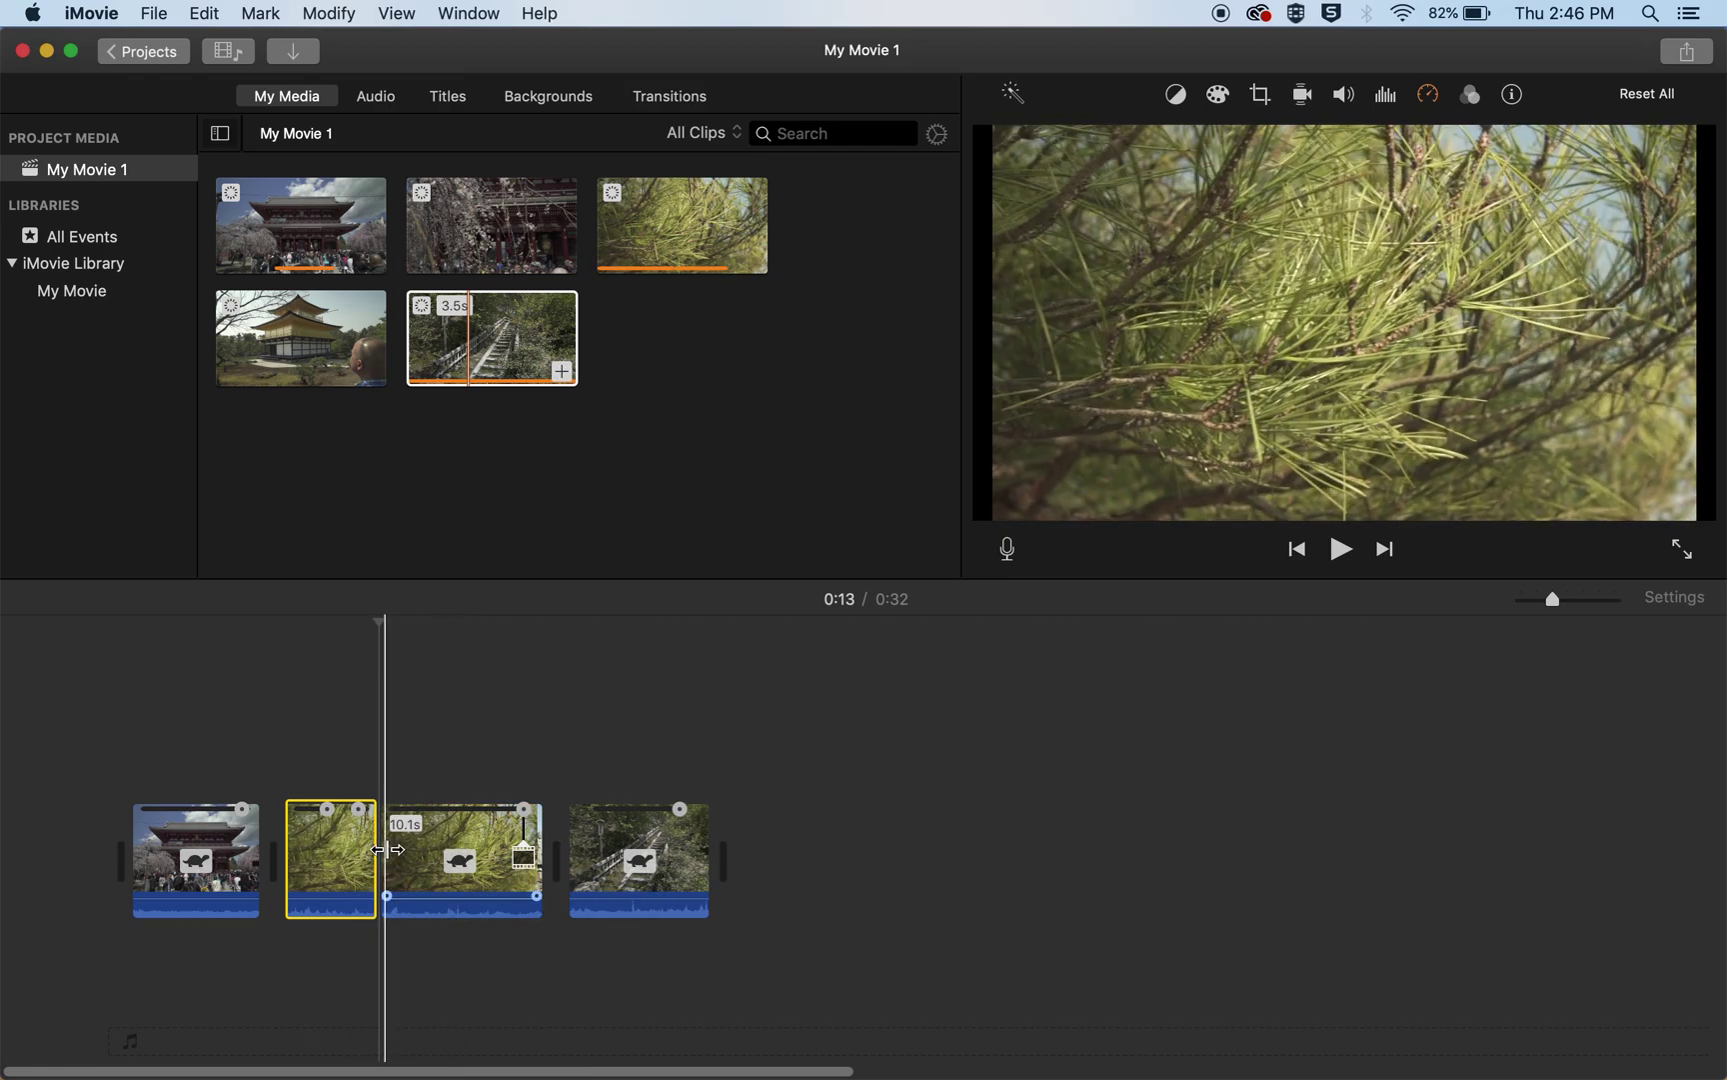
drag(376, 848, 467, 825)
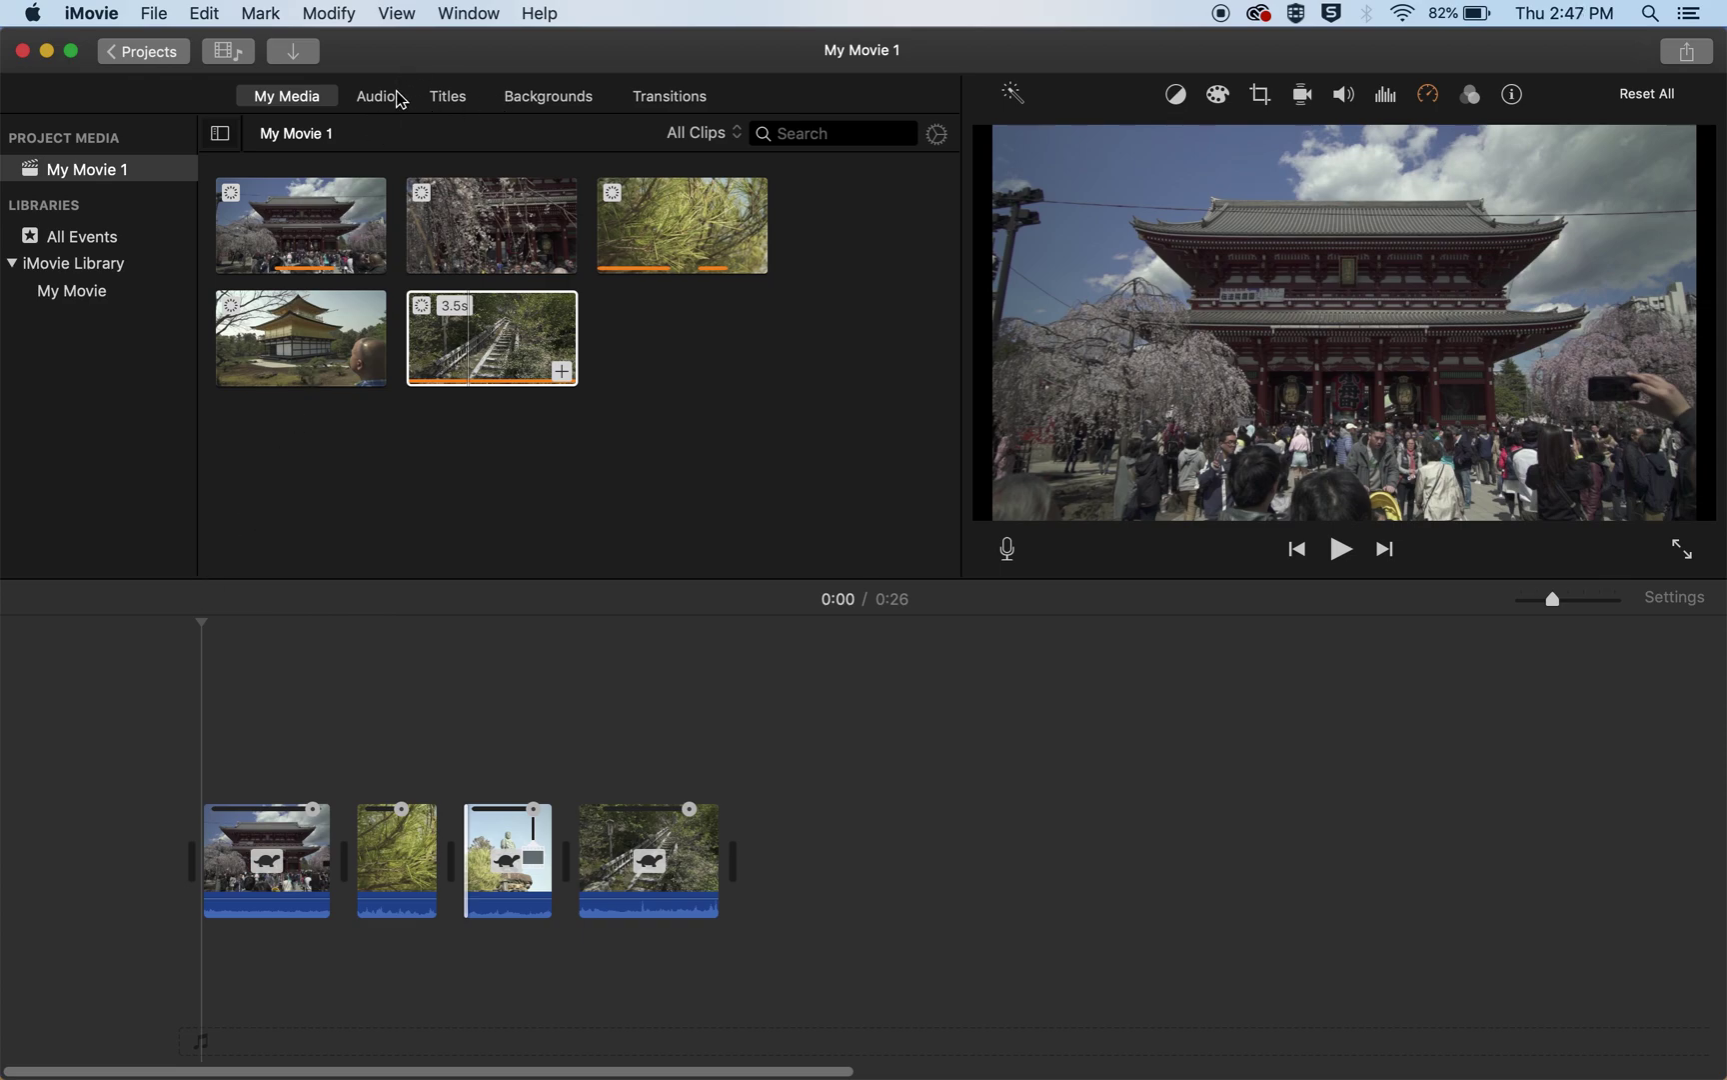
Add a Standard title over the temple clip reading MY FIRST MOVIE.
click(448, 96)
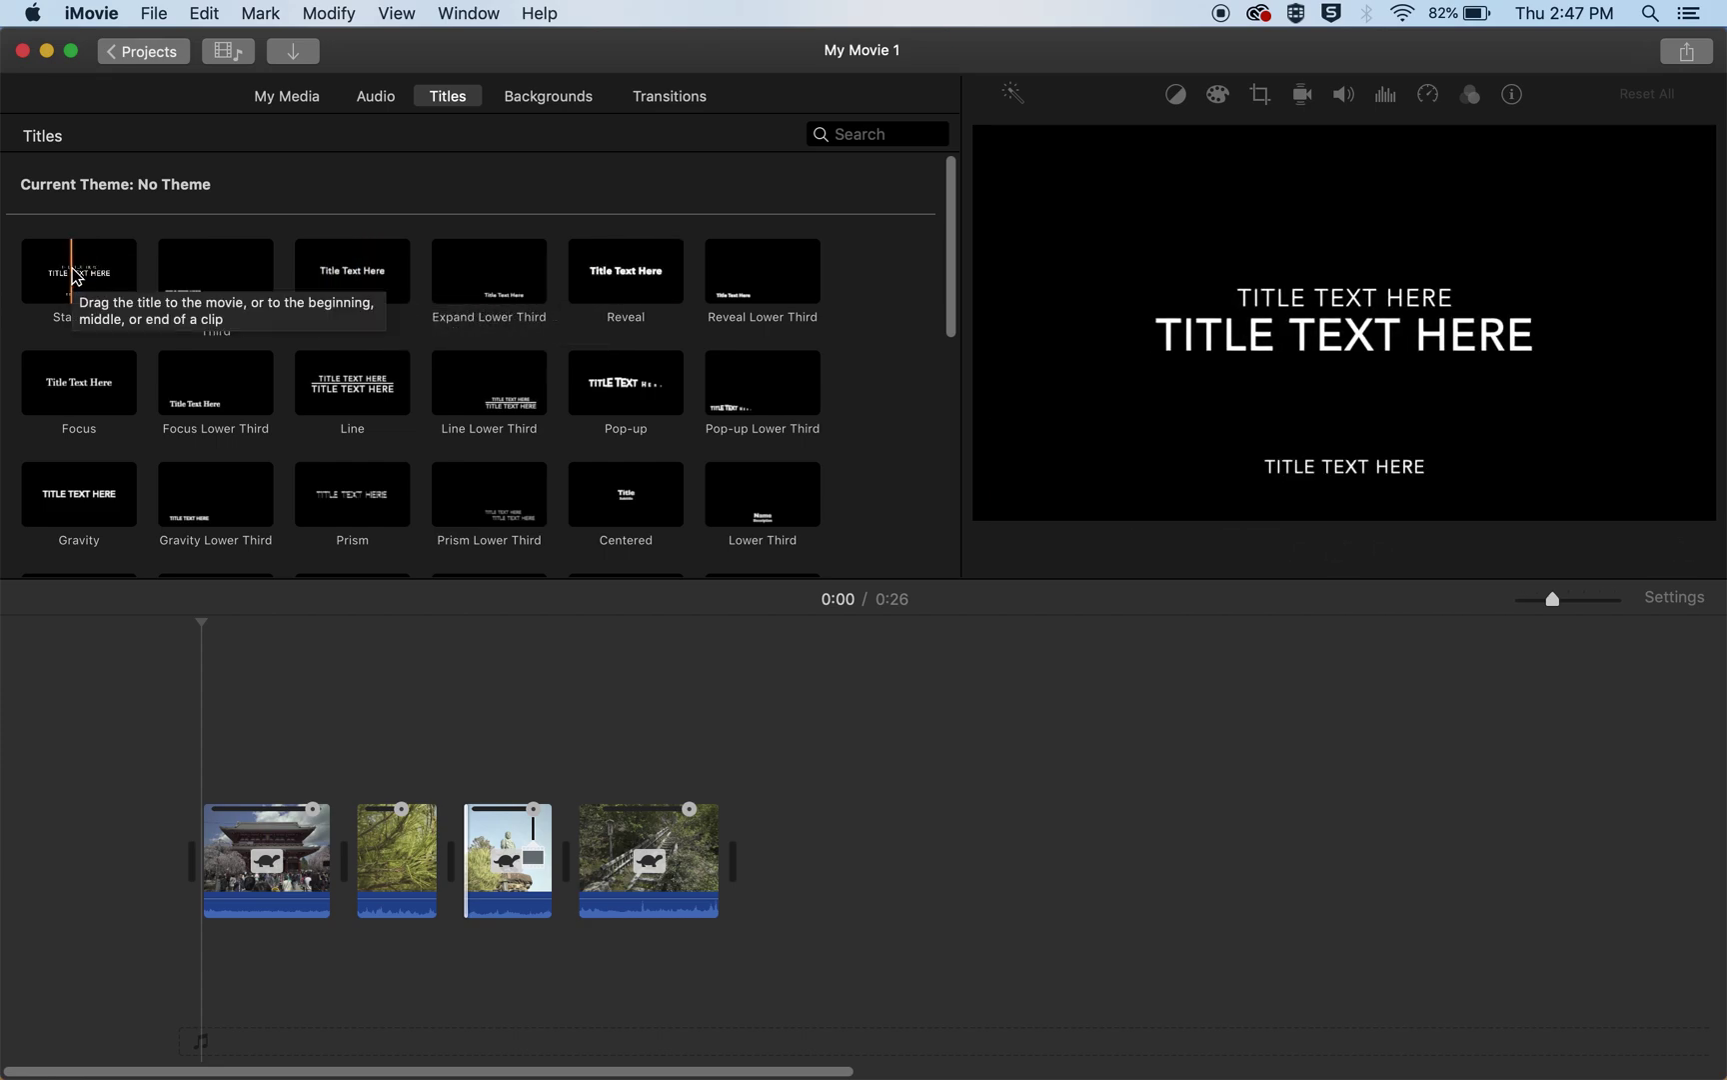
drag(76, 276, 210, 752)
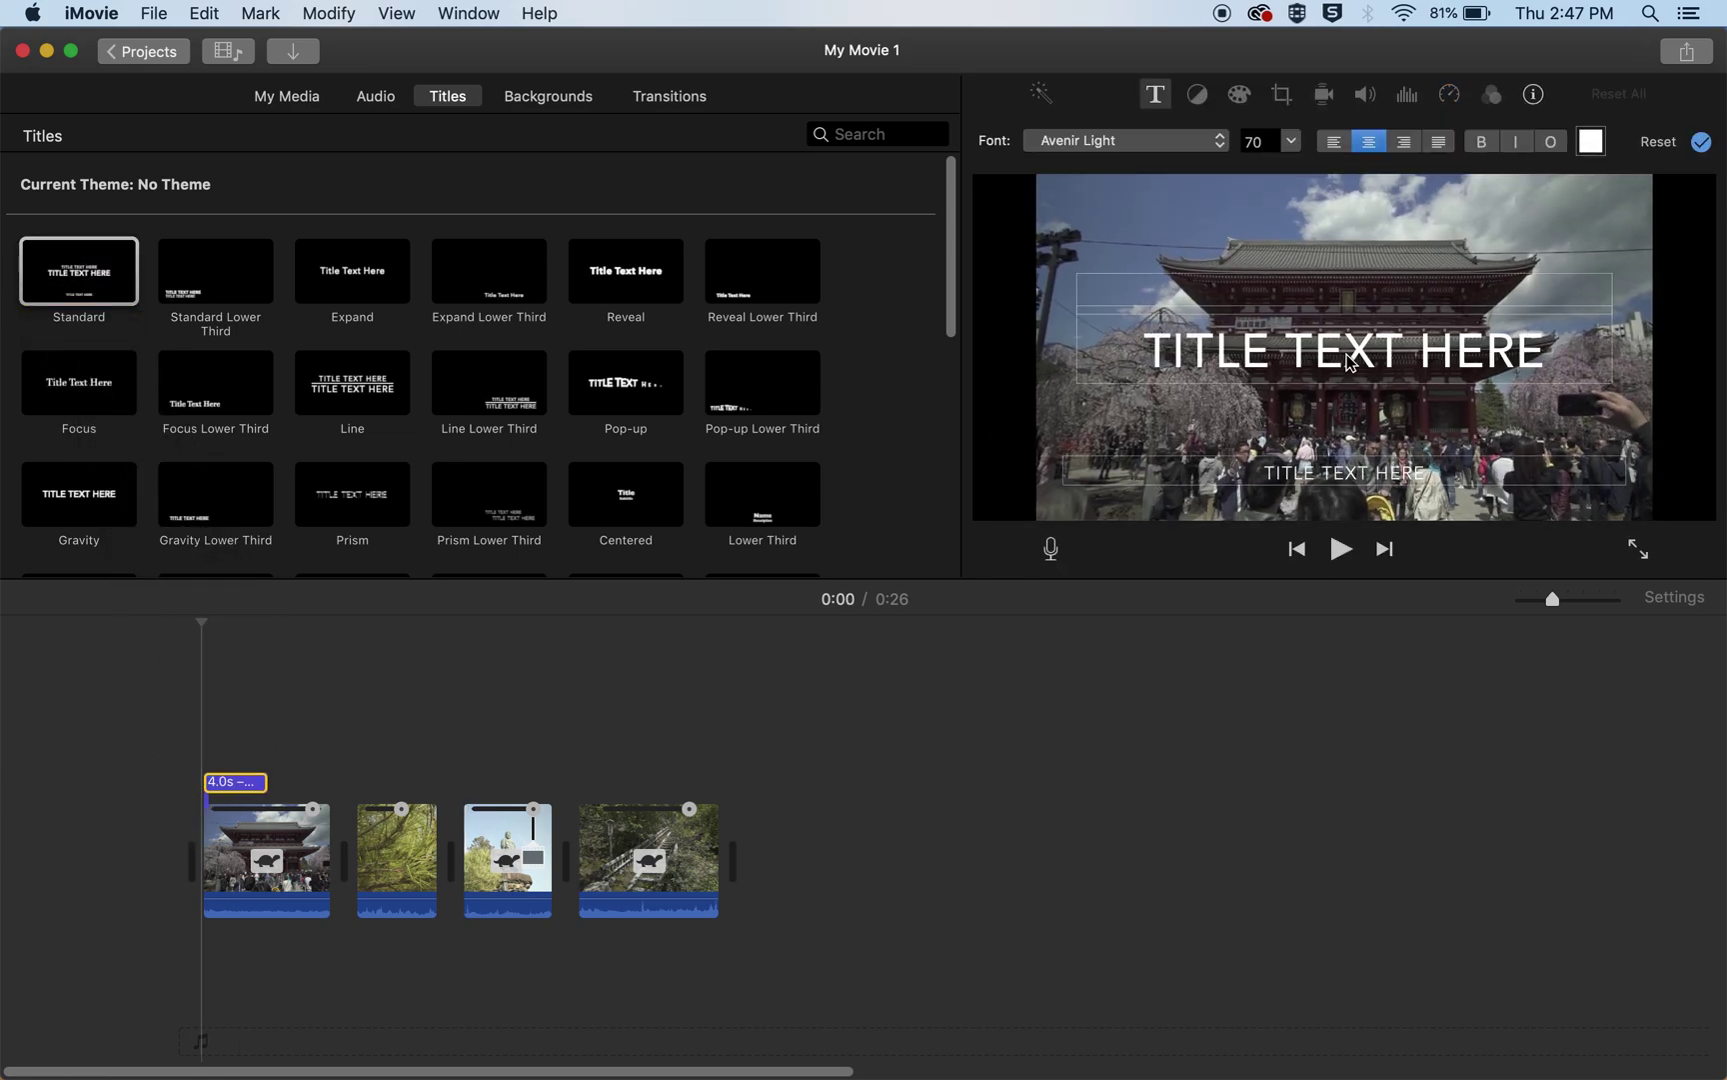
double_click(1366, 354)
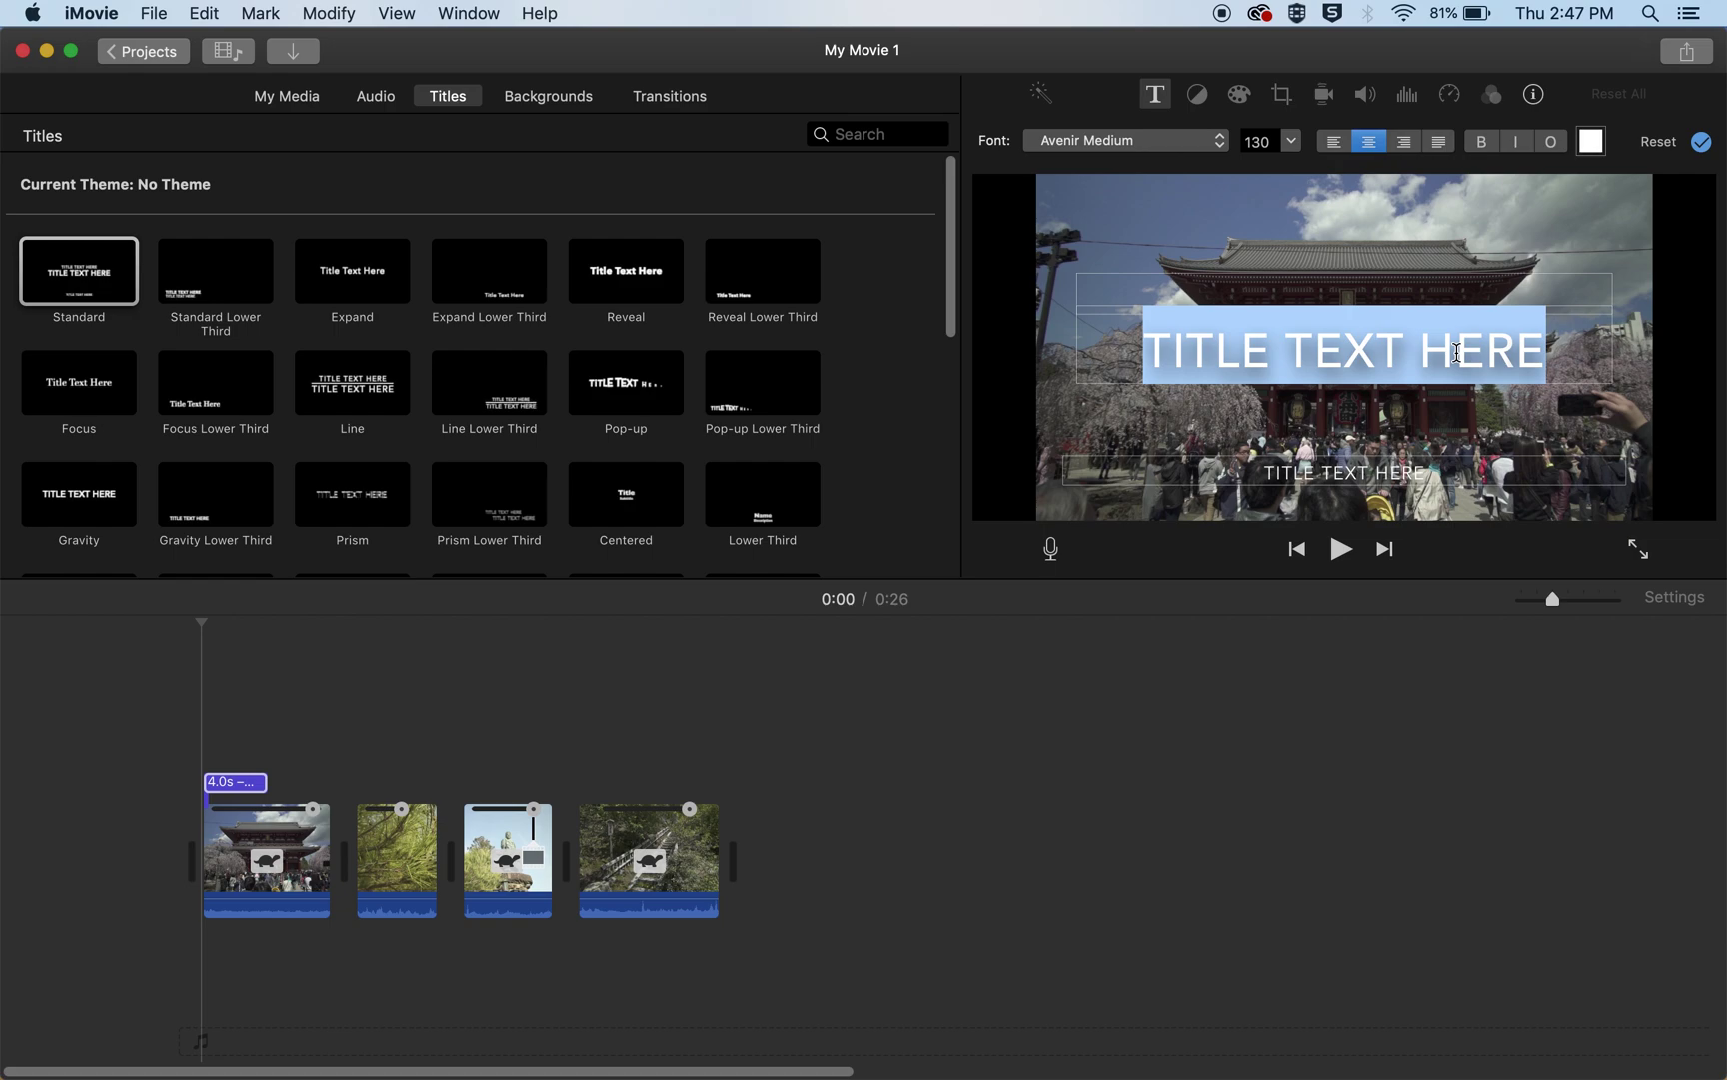
text(MY F)
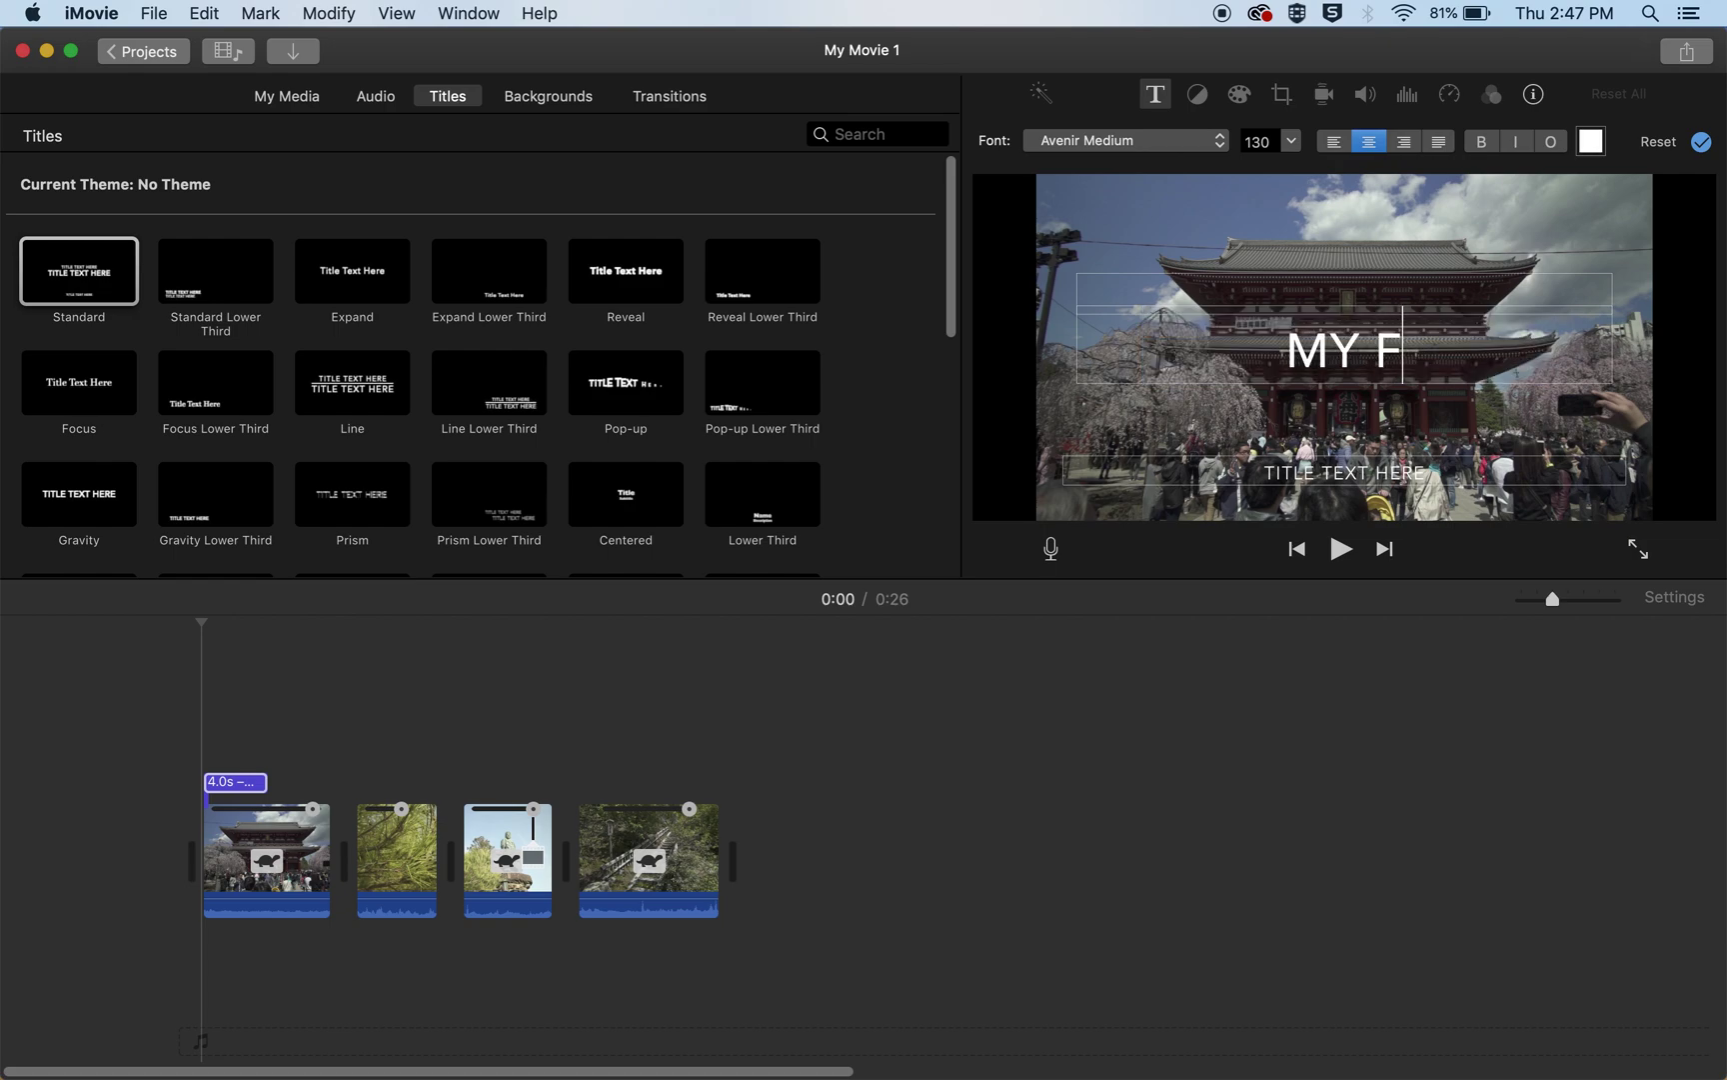
text(IRST MOVIE)
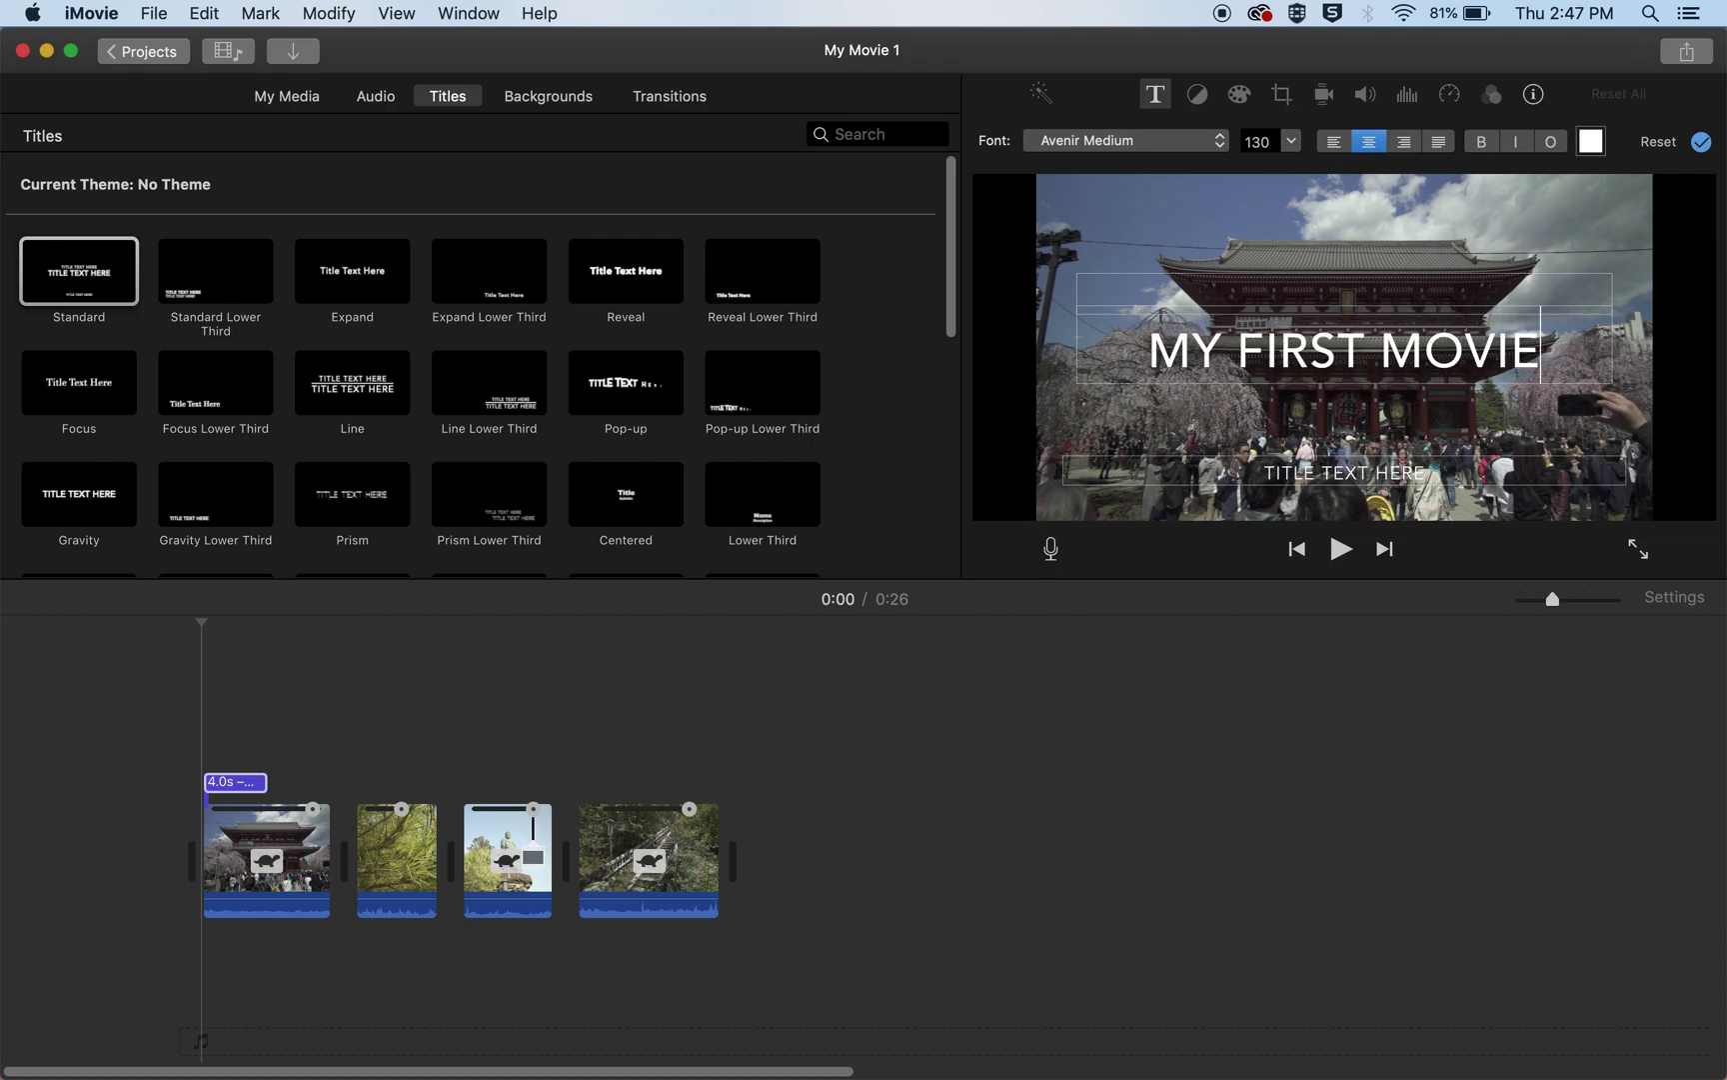
Replace the title's lower placeholder line with HELLO.
click(1391, 465)
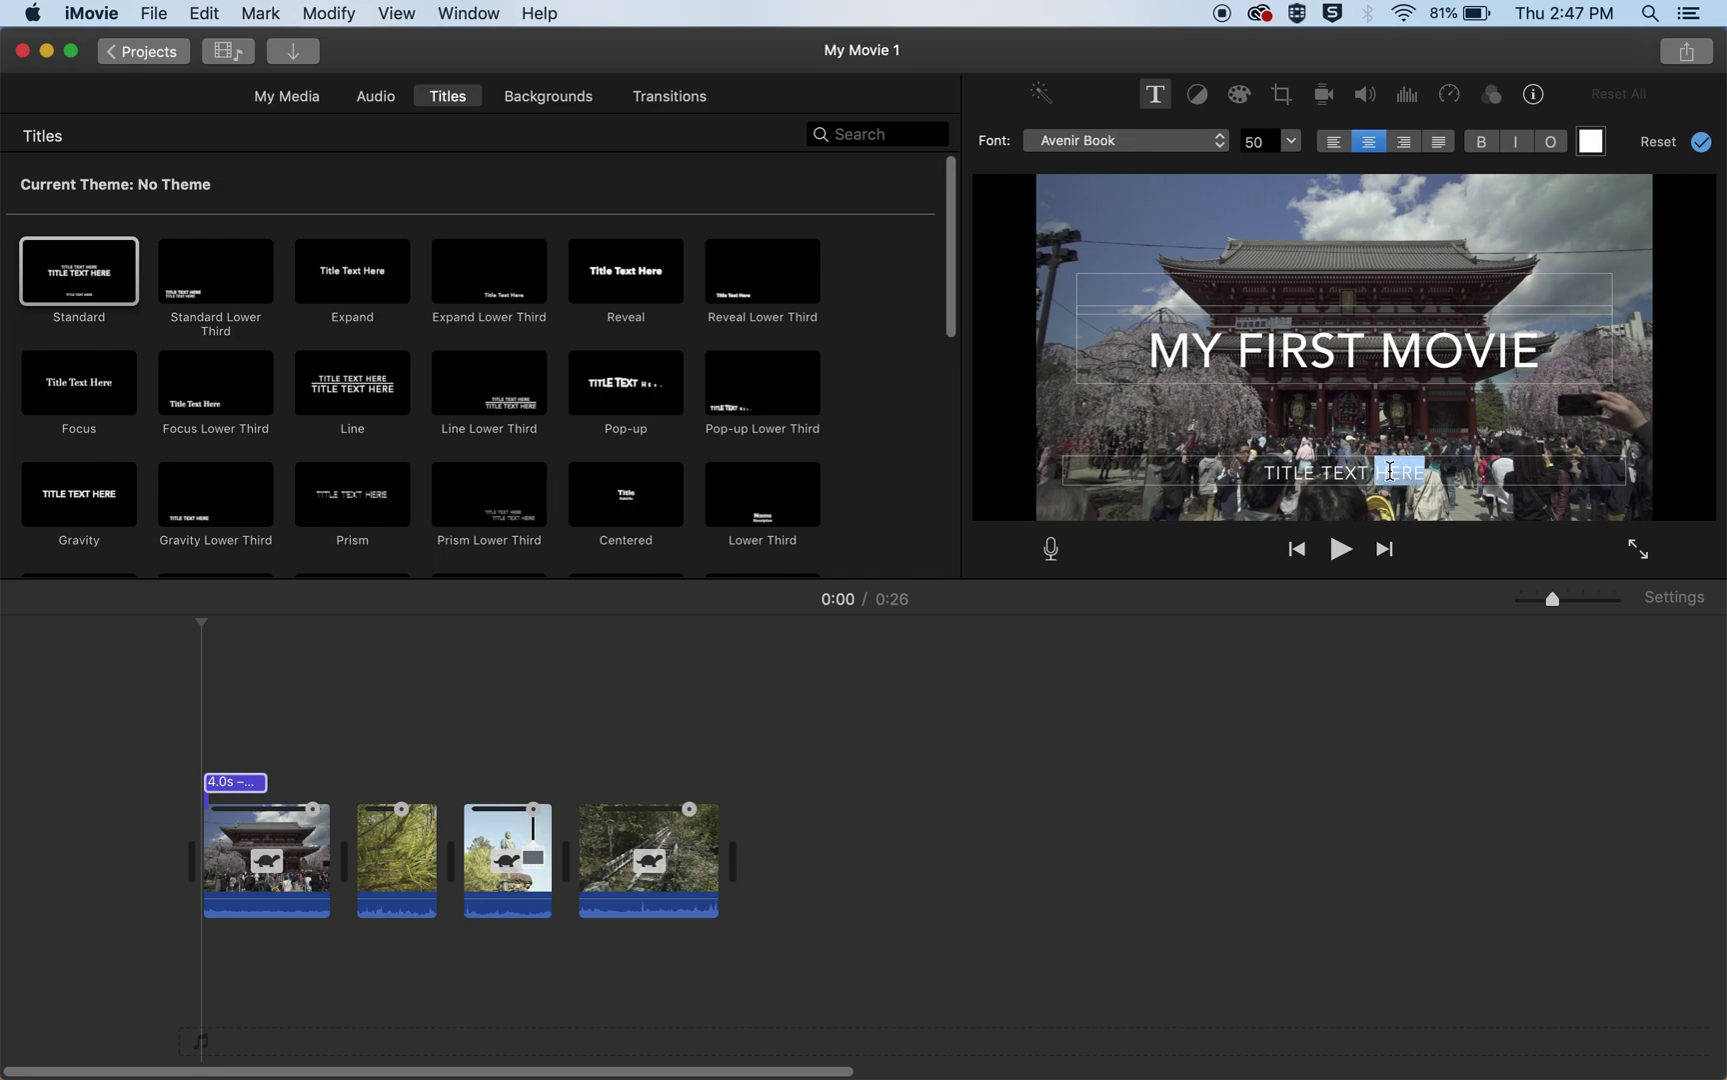
double_click(1392, 468)
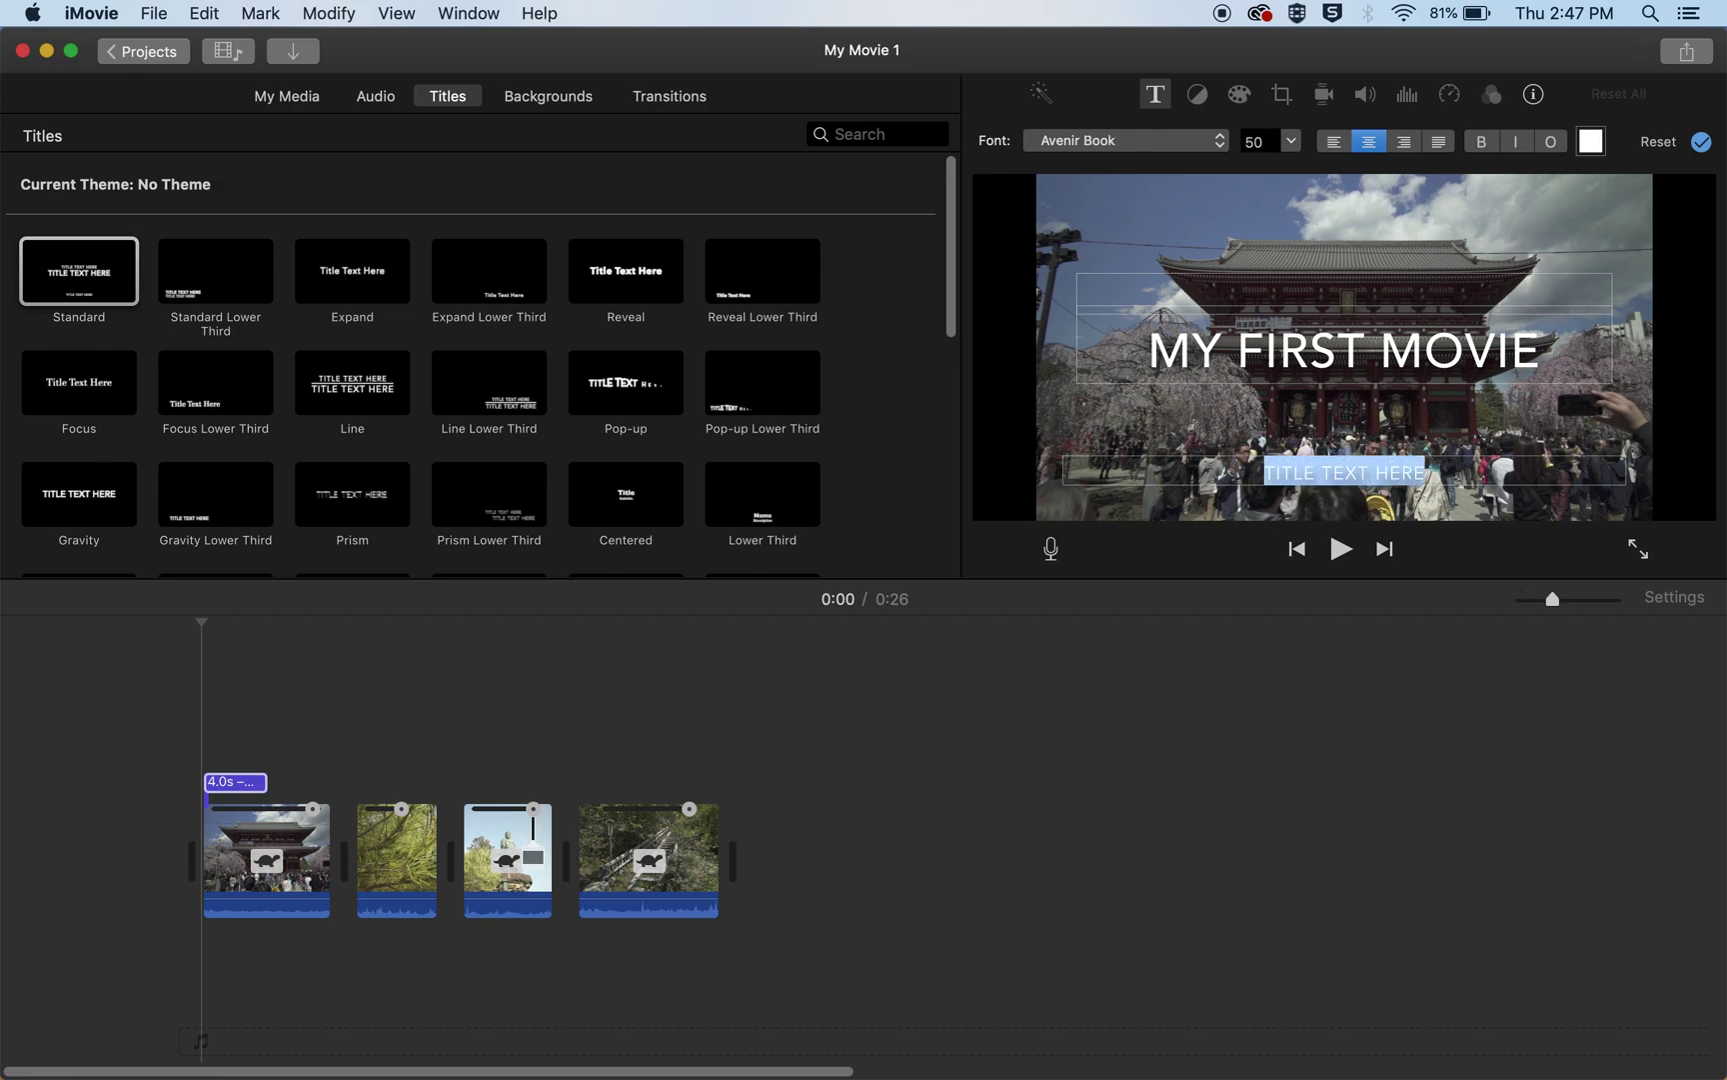
text(HELLO)
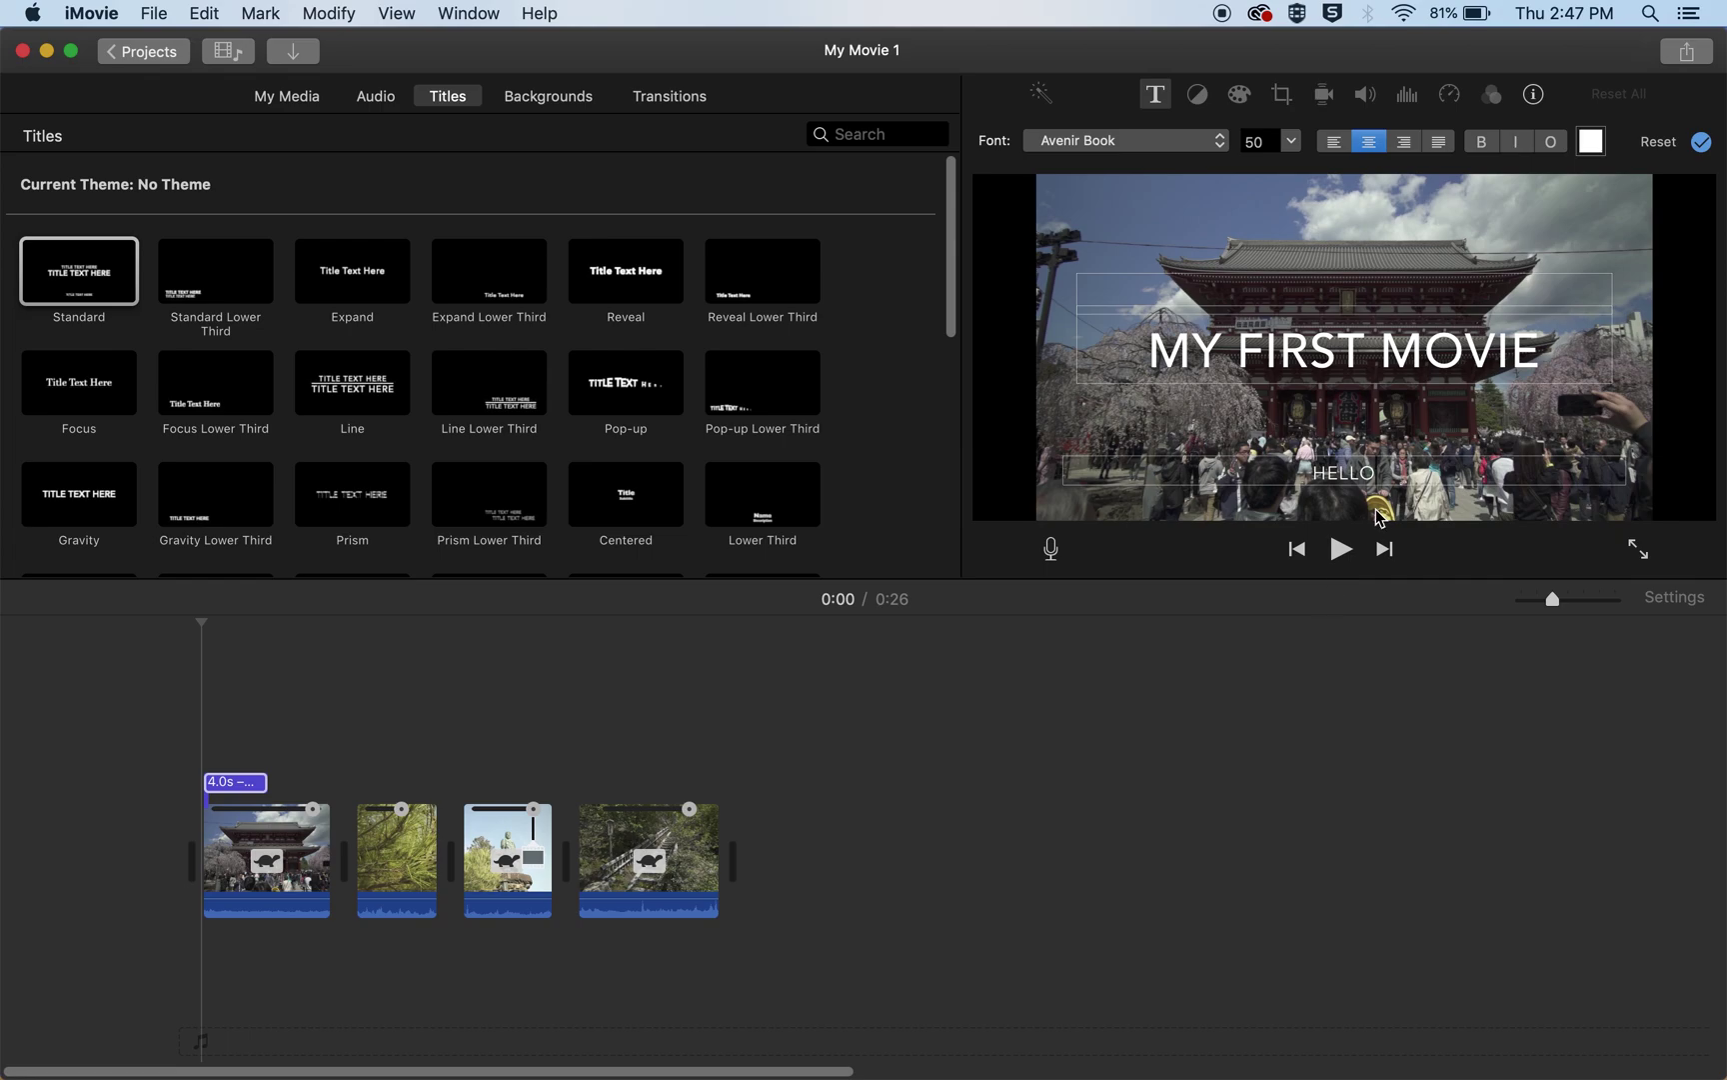
Colour the MY FIRST MOVIE text green, keeping Avenir Medium at size 130.
drag(1548, 352, 1144, 362)
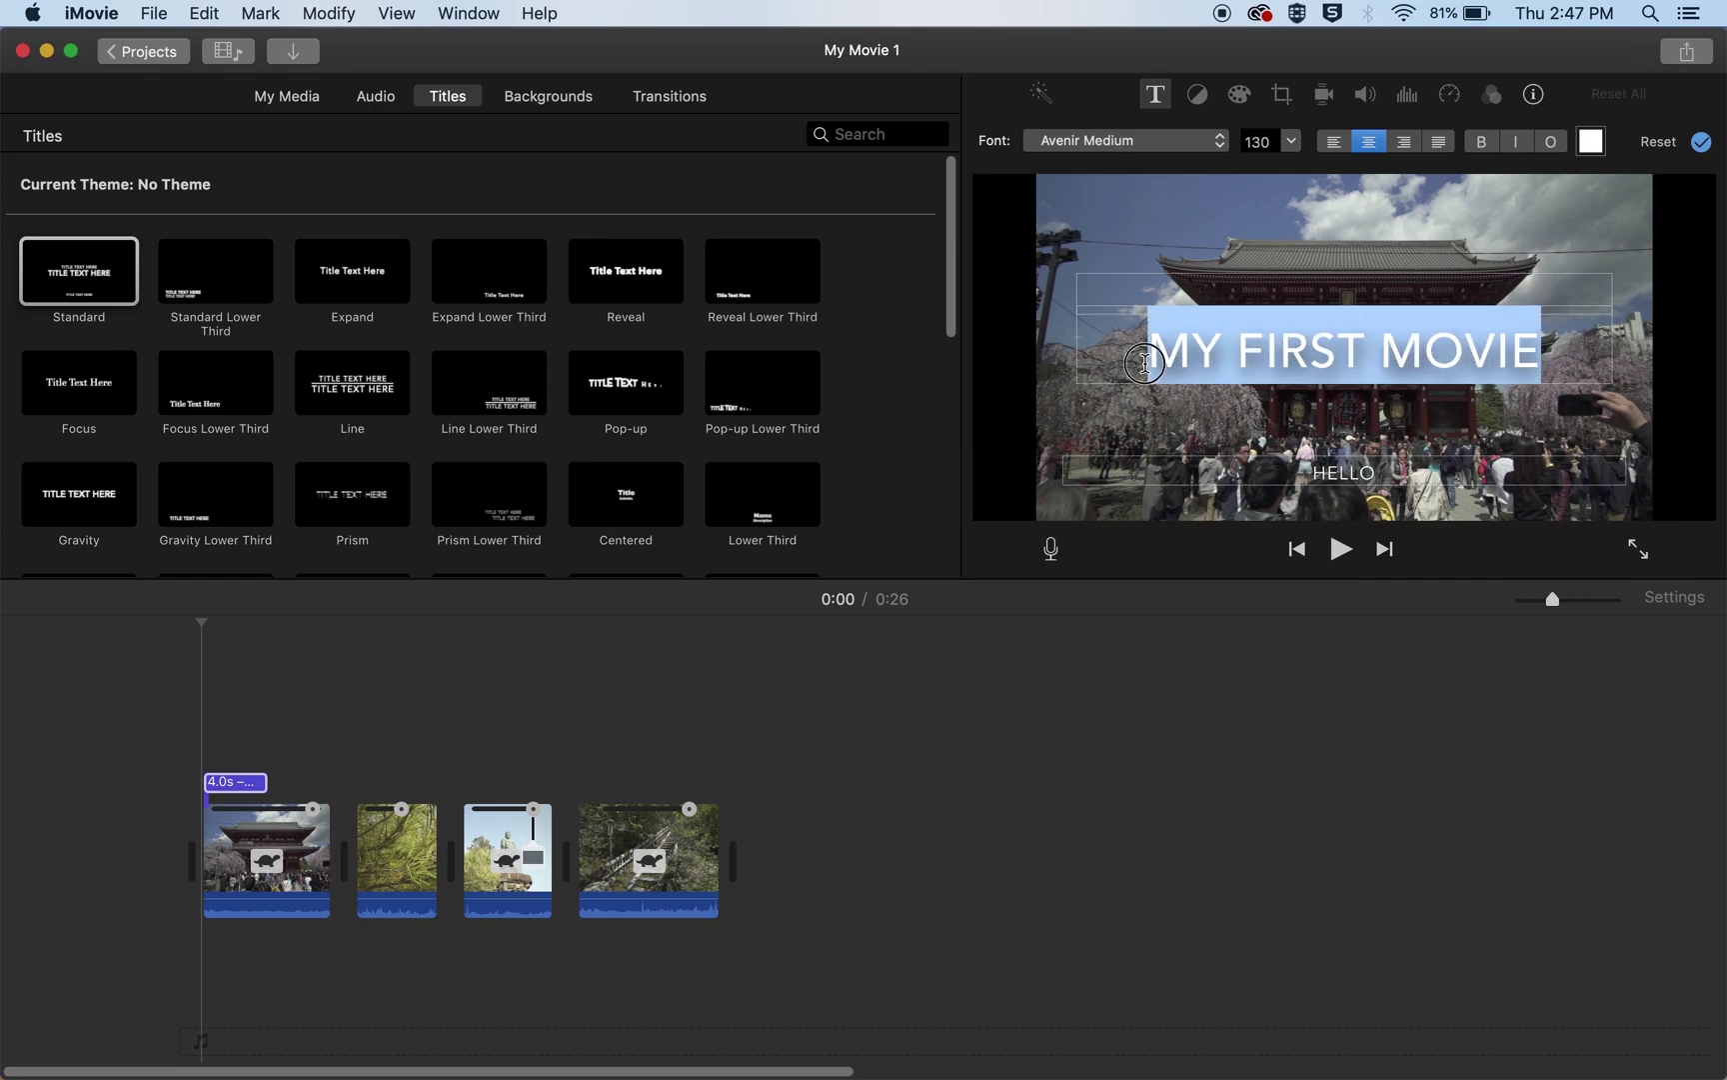
click(1592, 143)
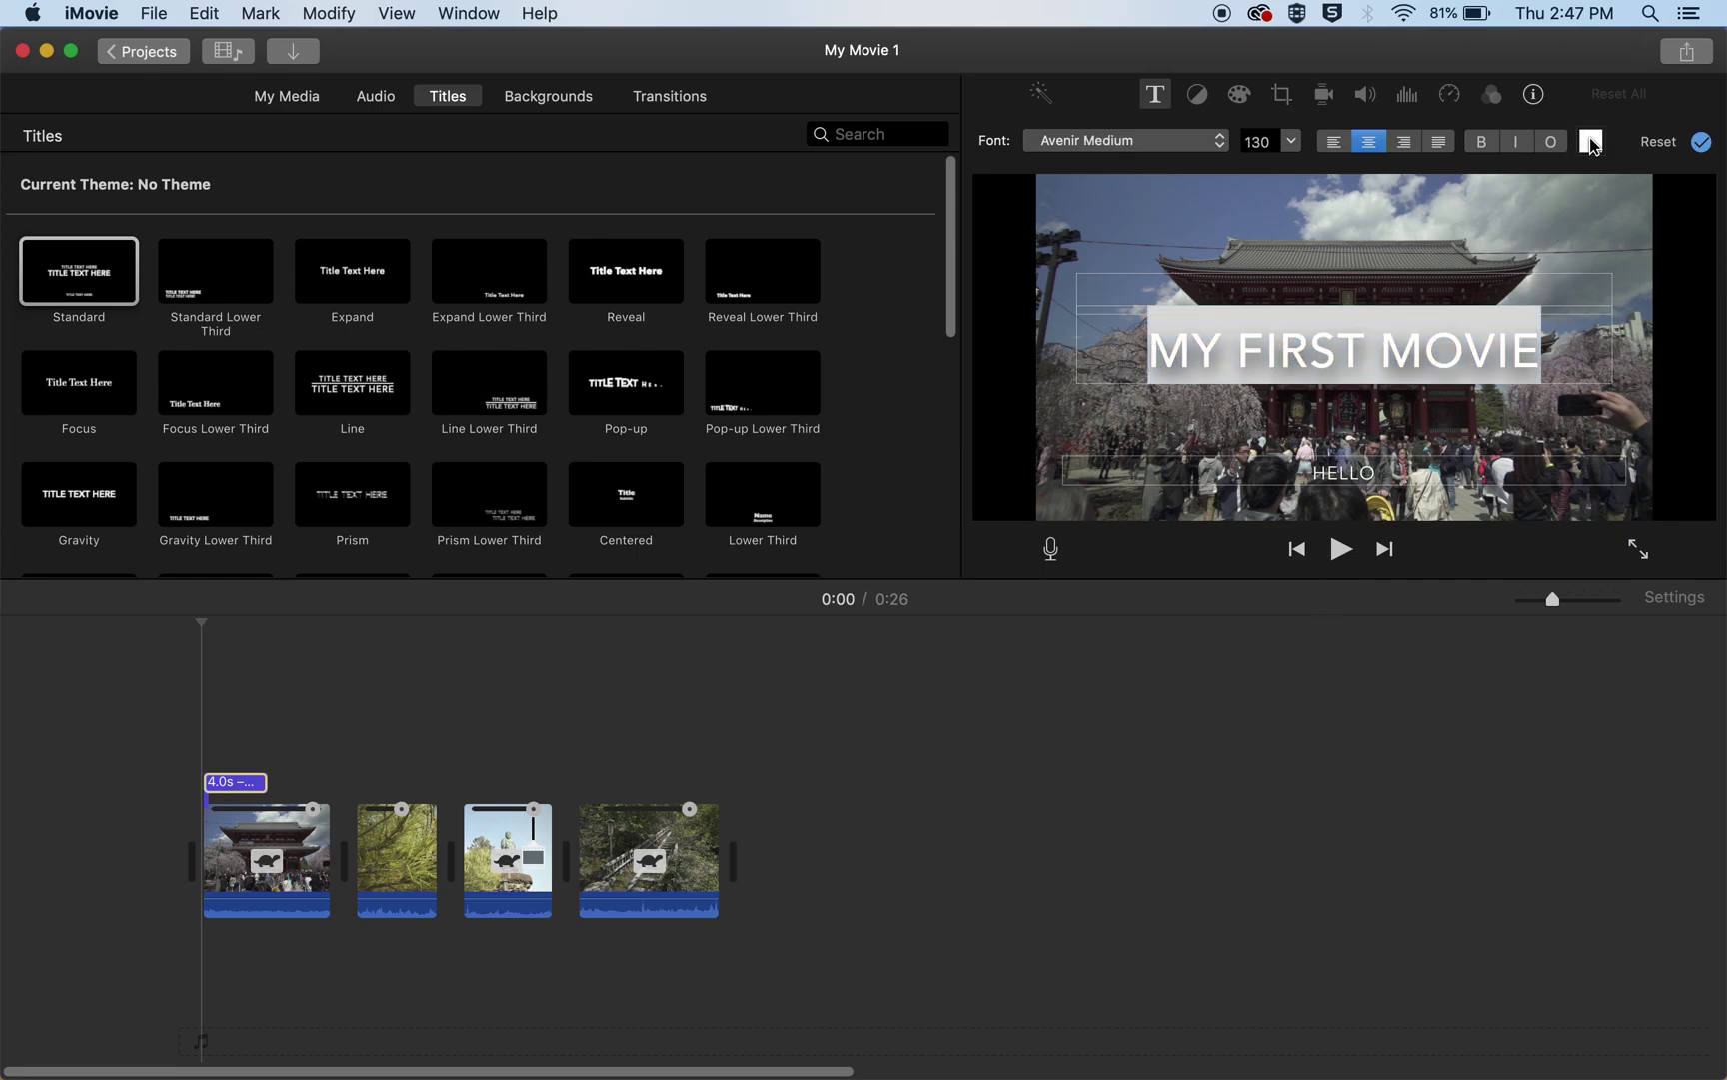
click(118, 752)
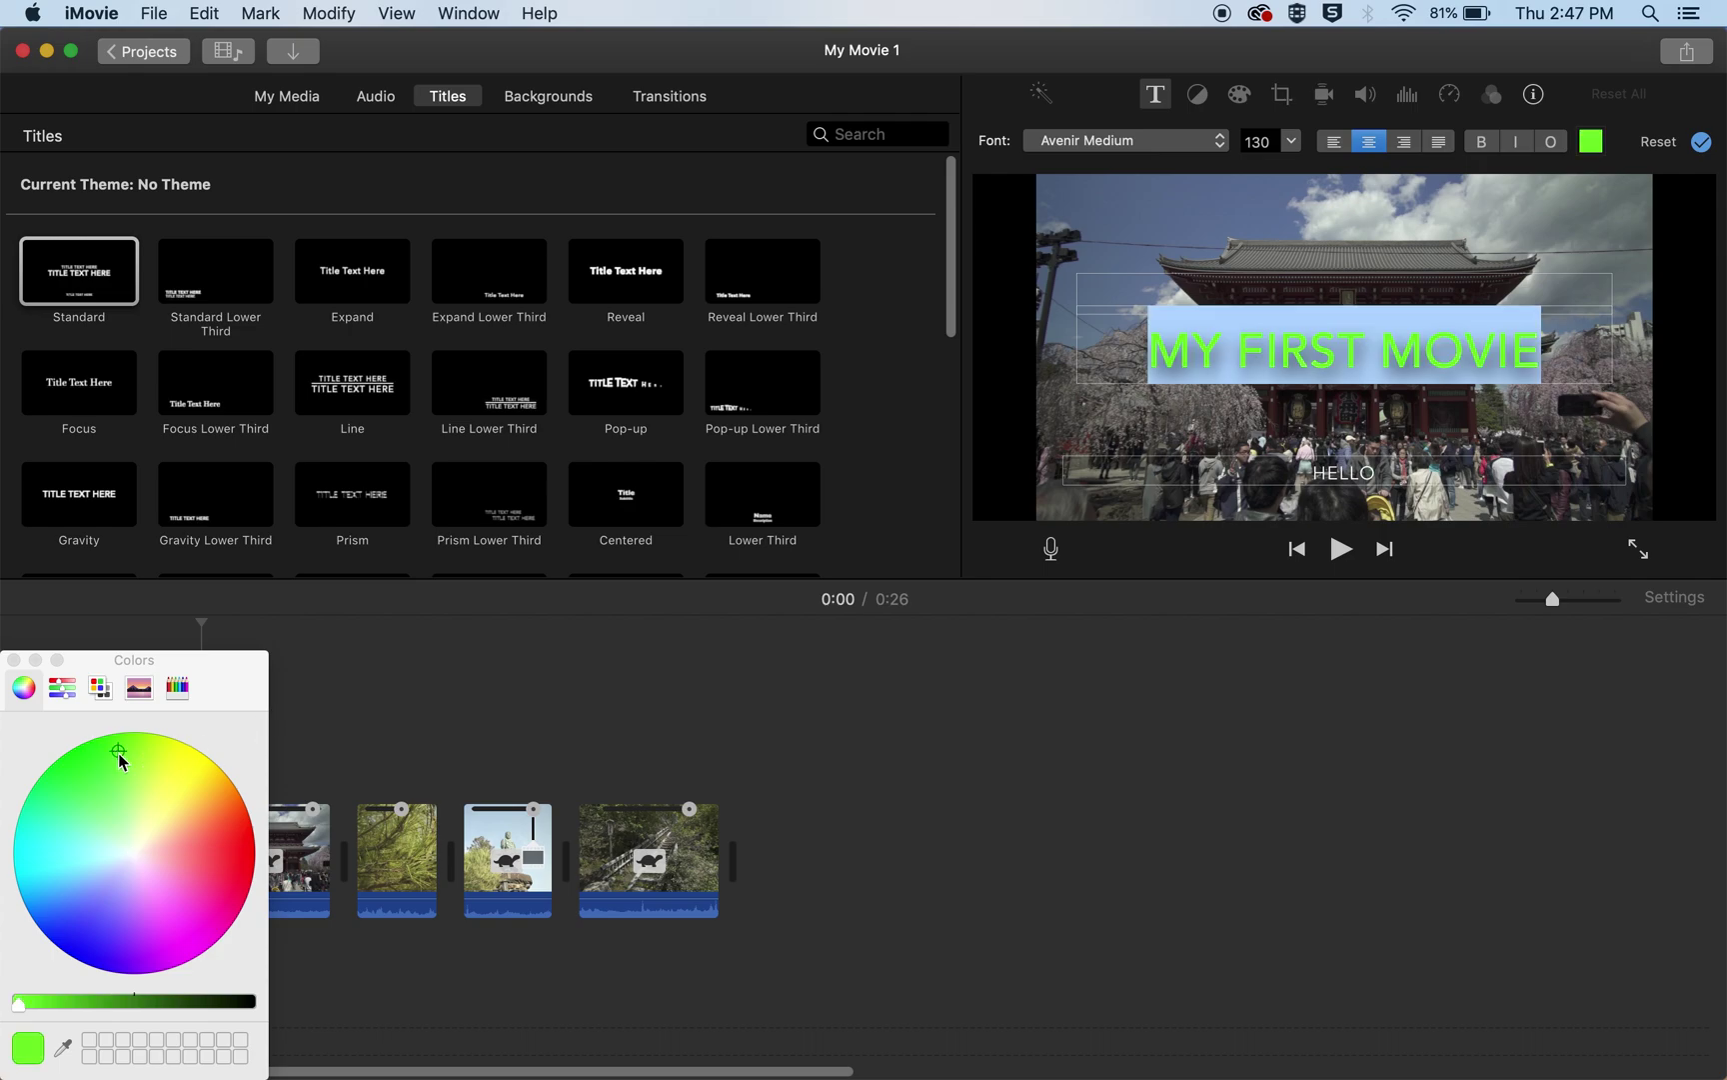
click(14, 661)
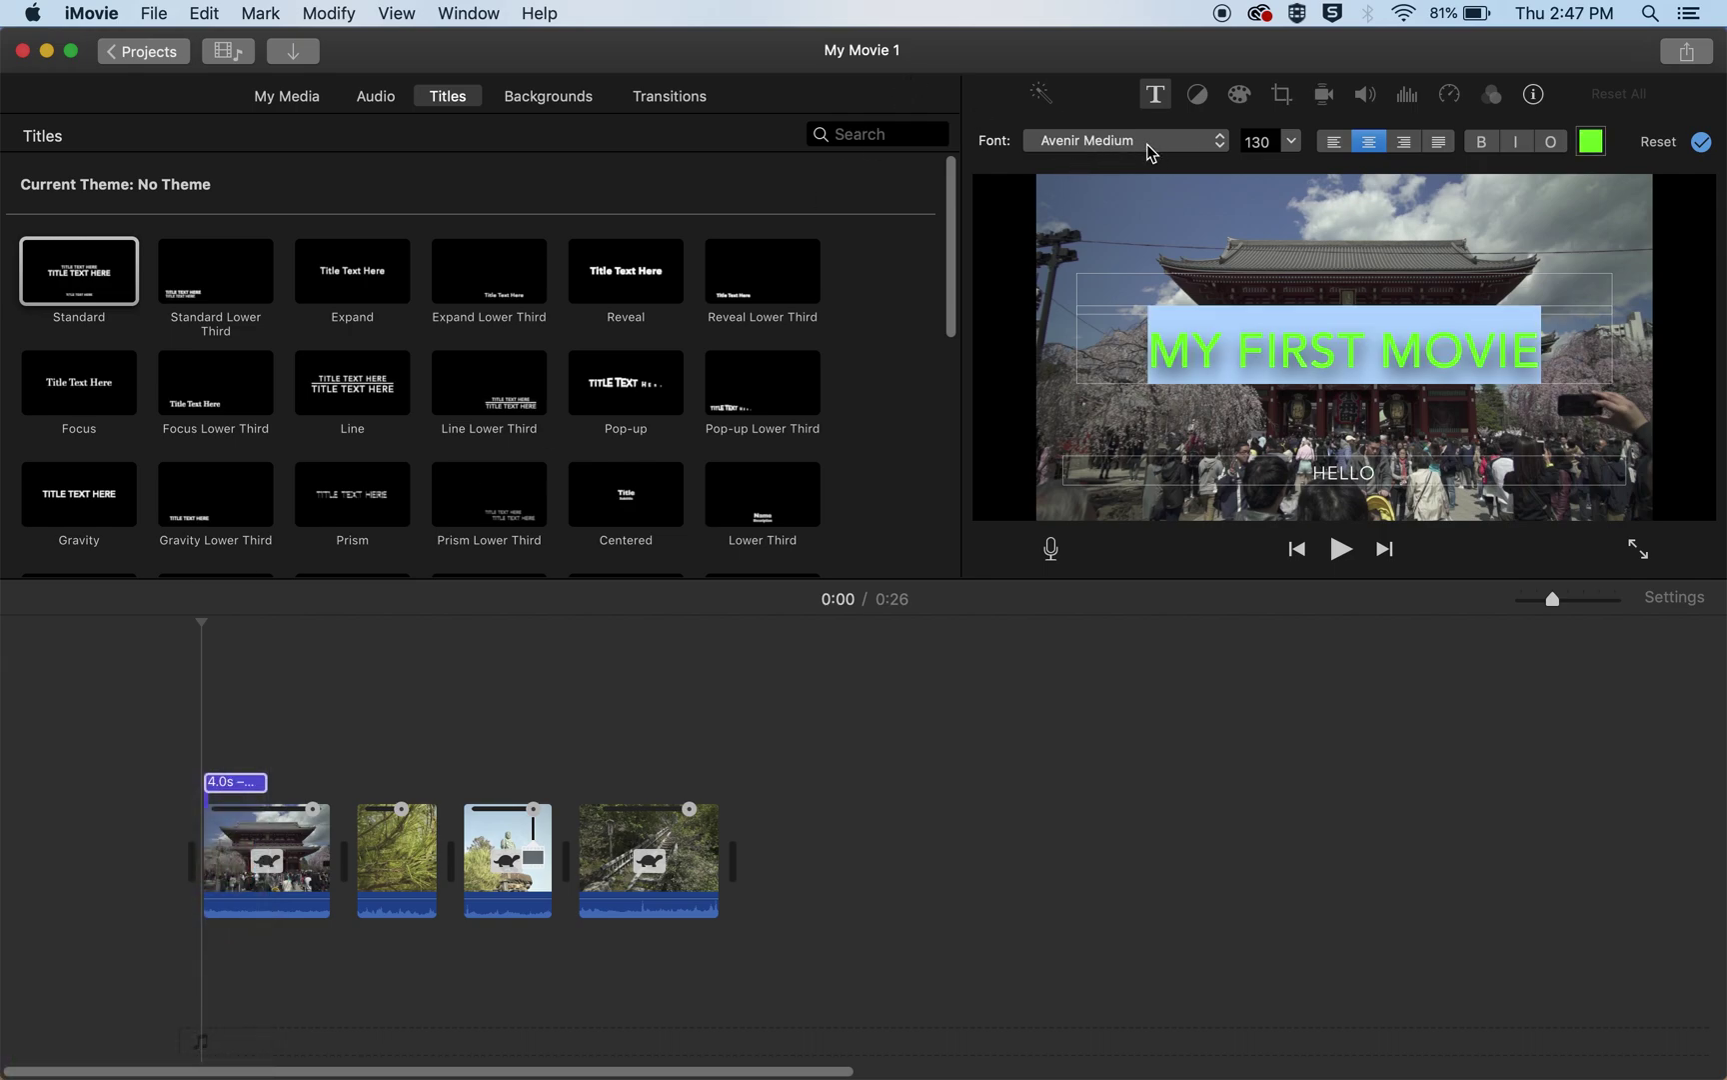
click(1220, 148)
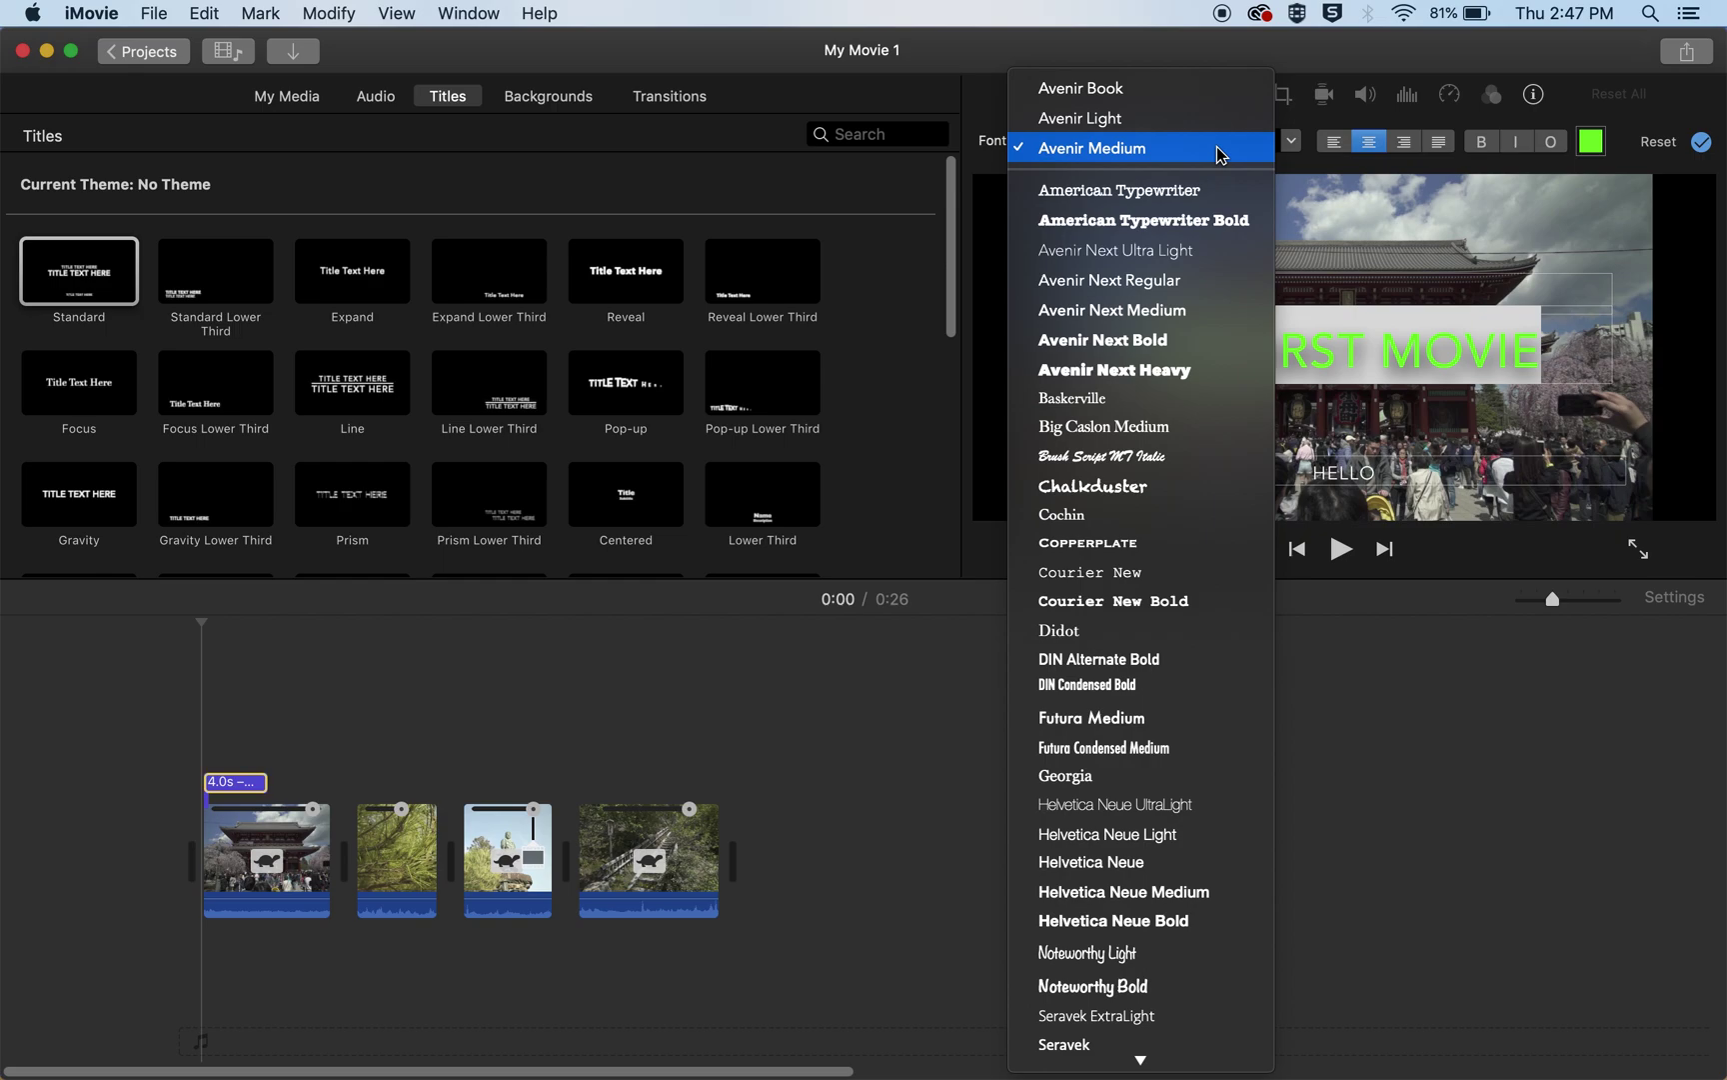
click(1137, 150)
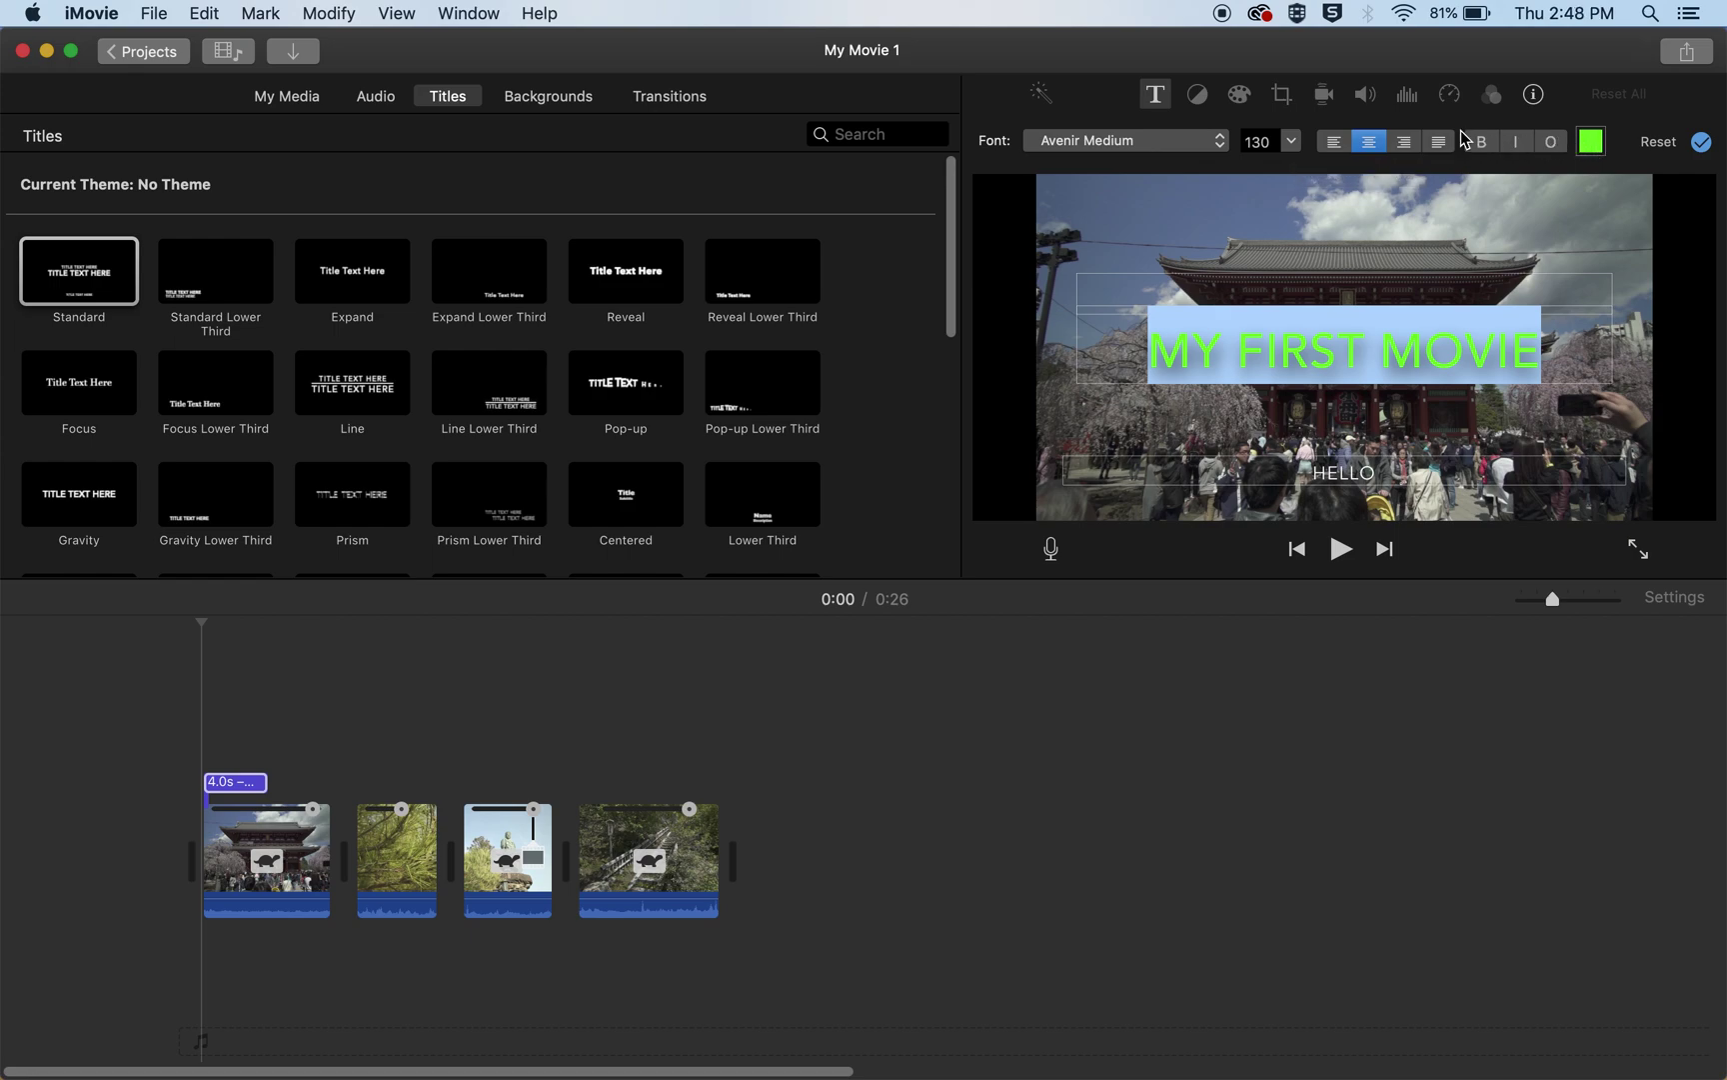
click(1099, 745)
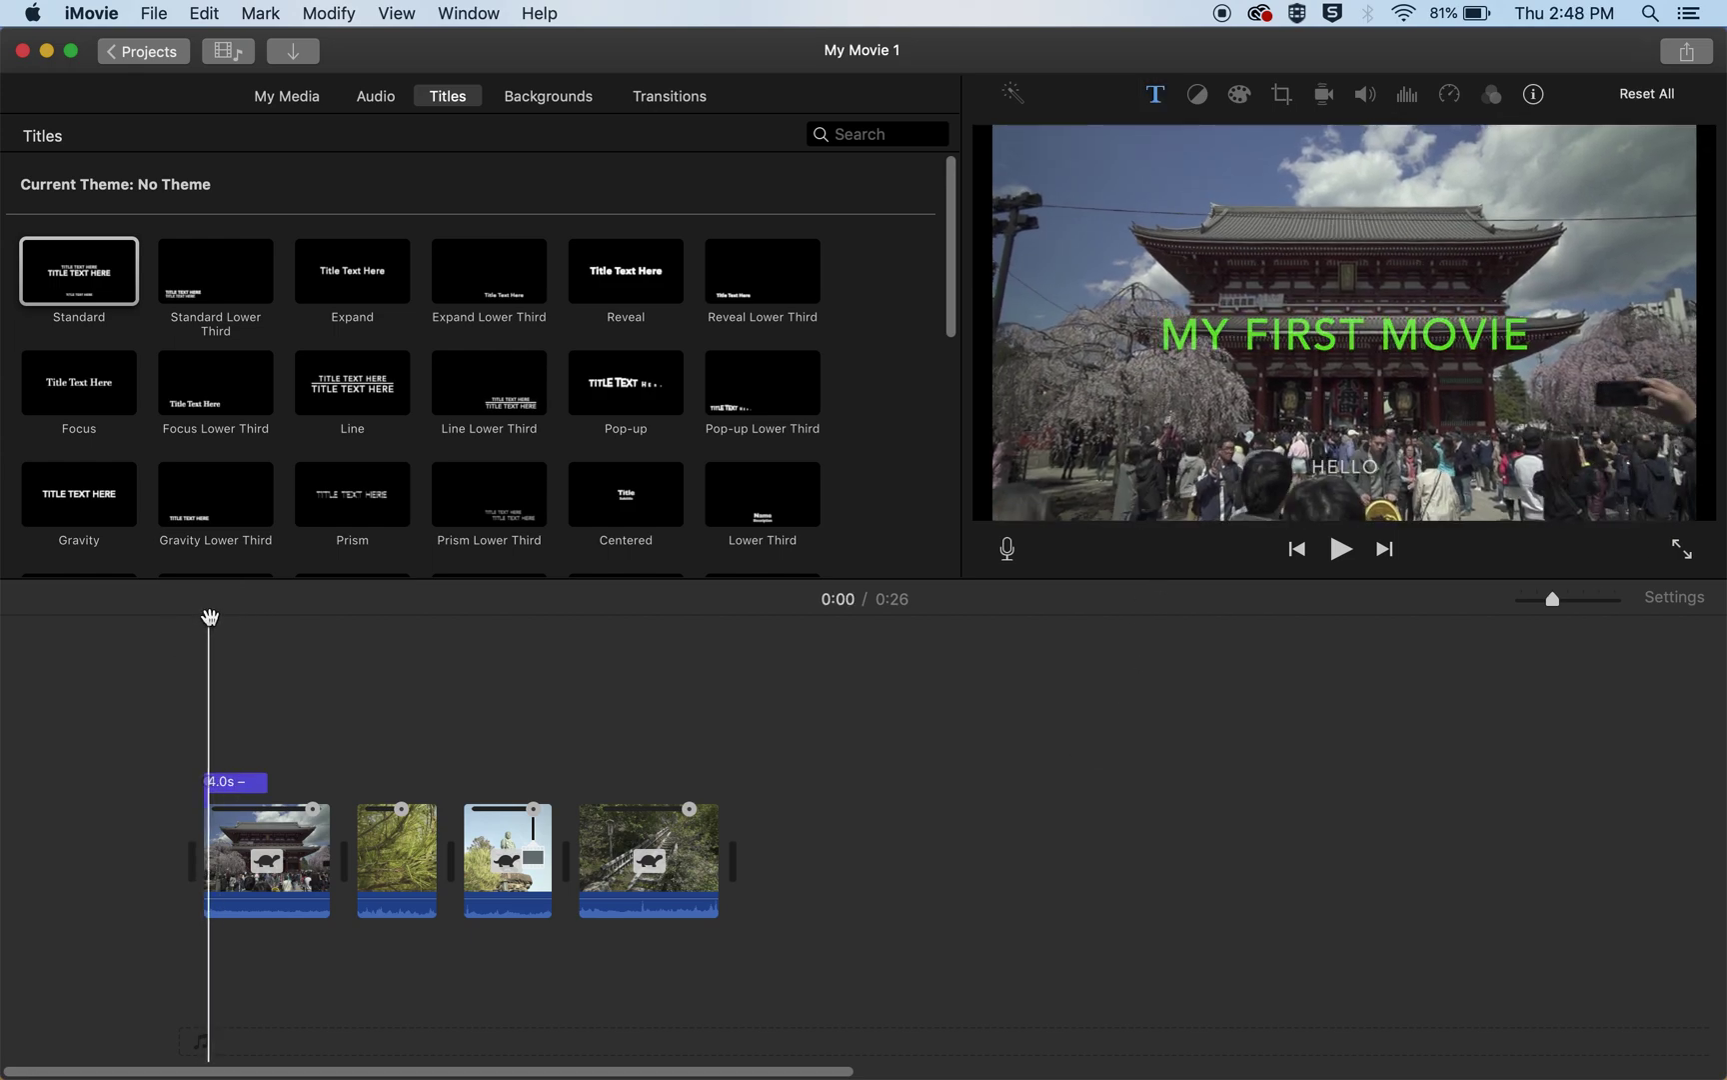
drag(211, 614, 211, 613)
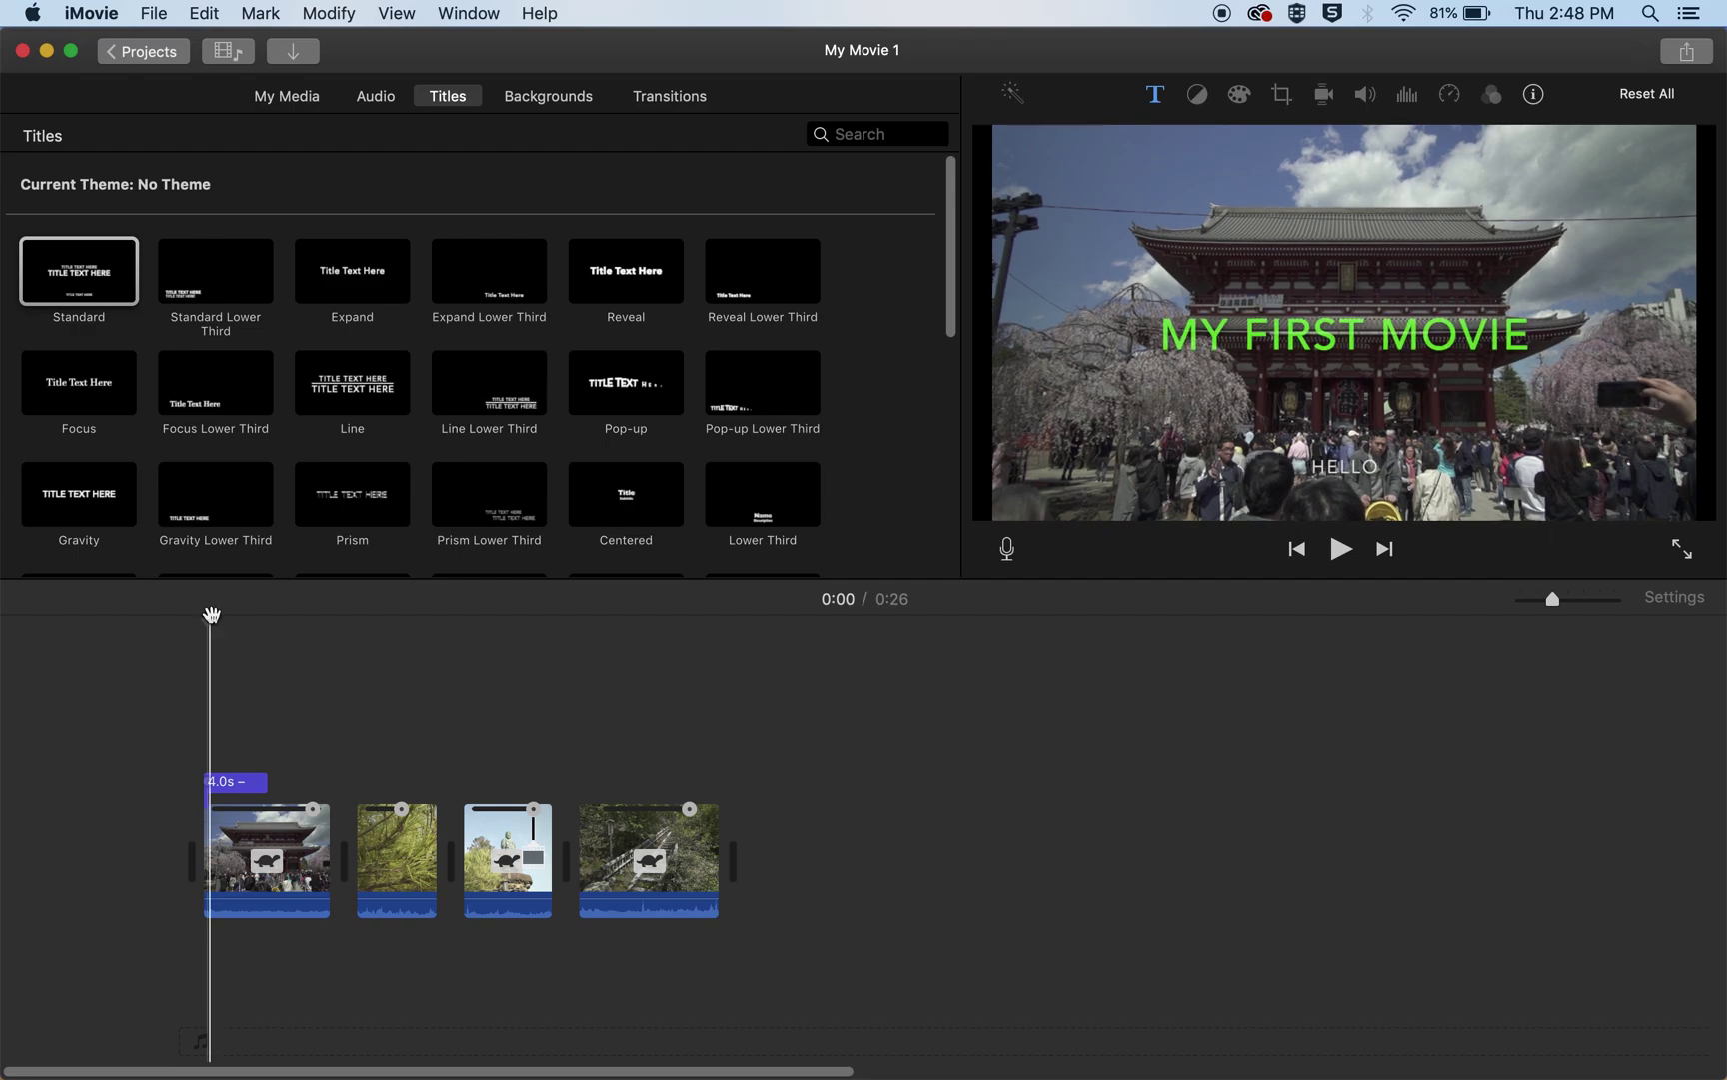
Add the red Curtain background clip at the start of the movie.
click(559, 104)
drag(947, 335, 944, 425)
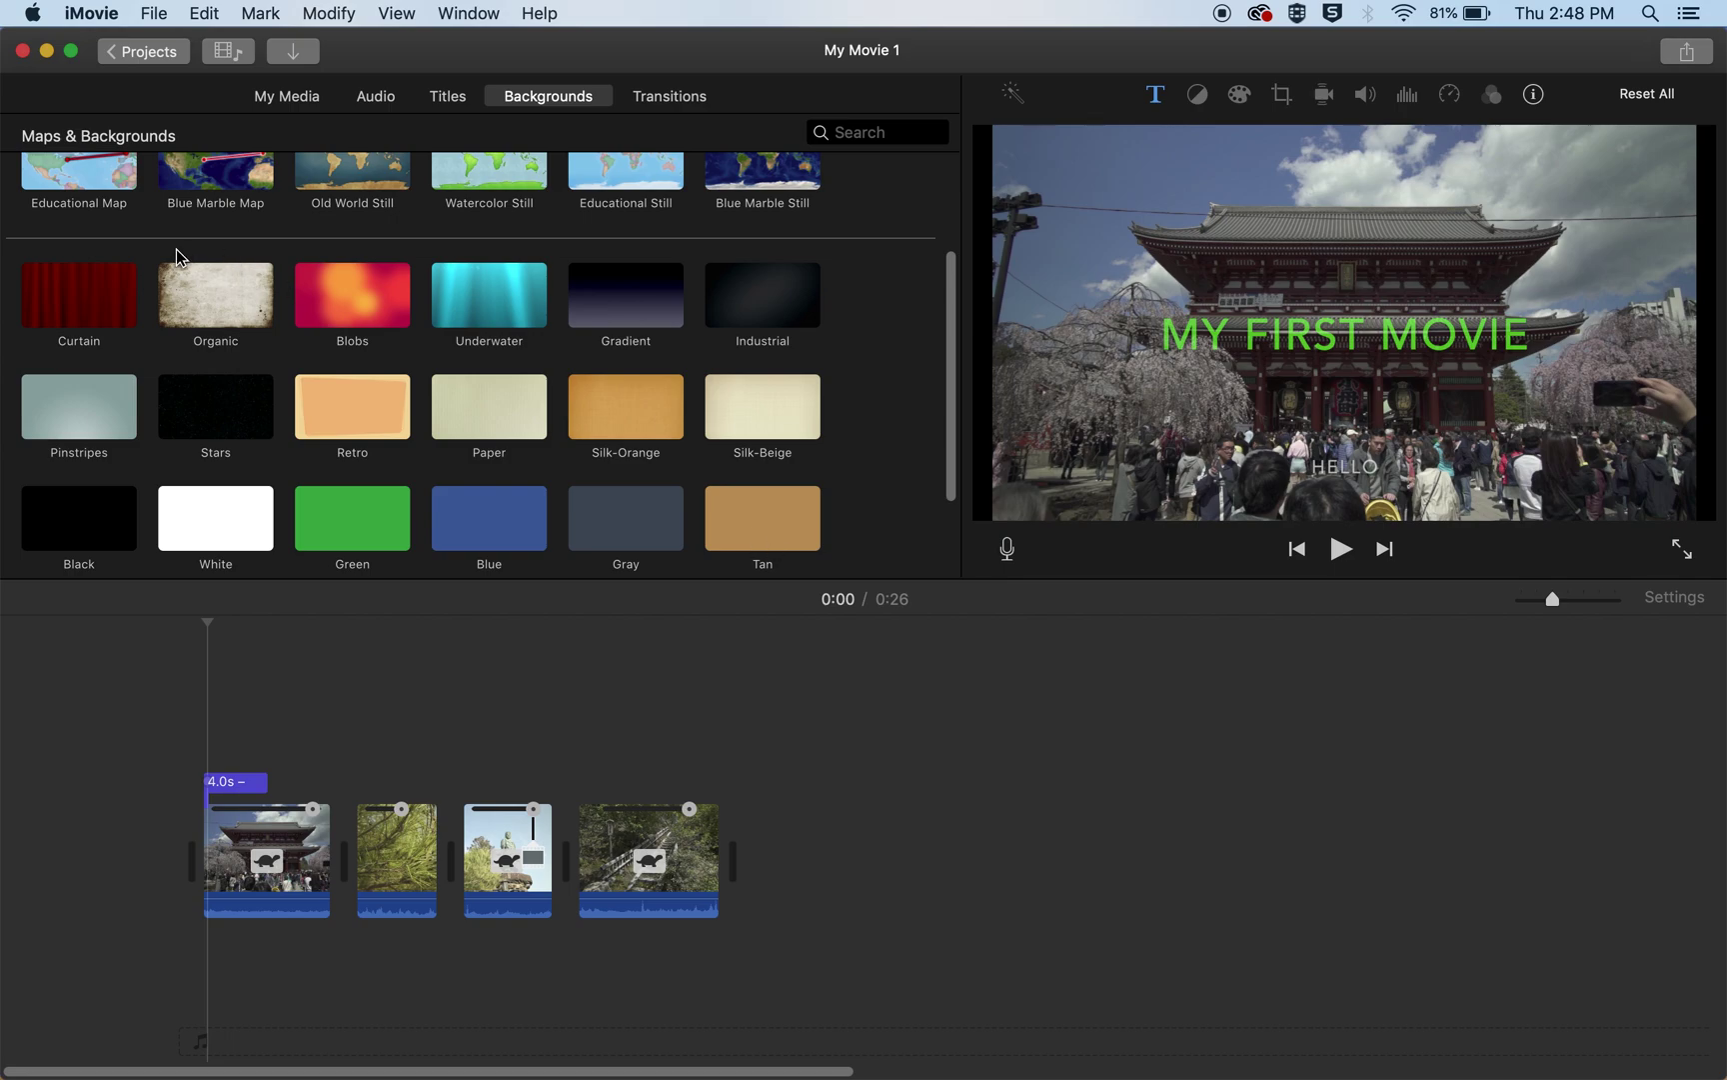
drag(73, 284, 198, 862)
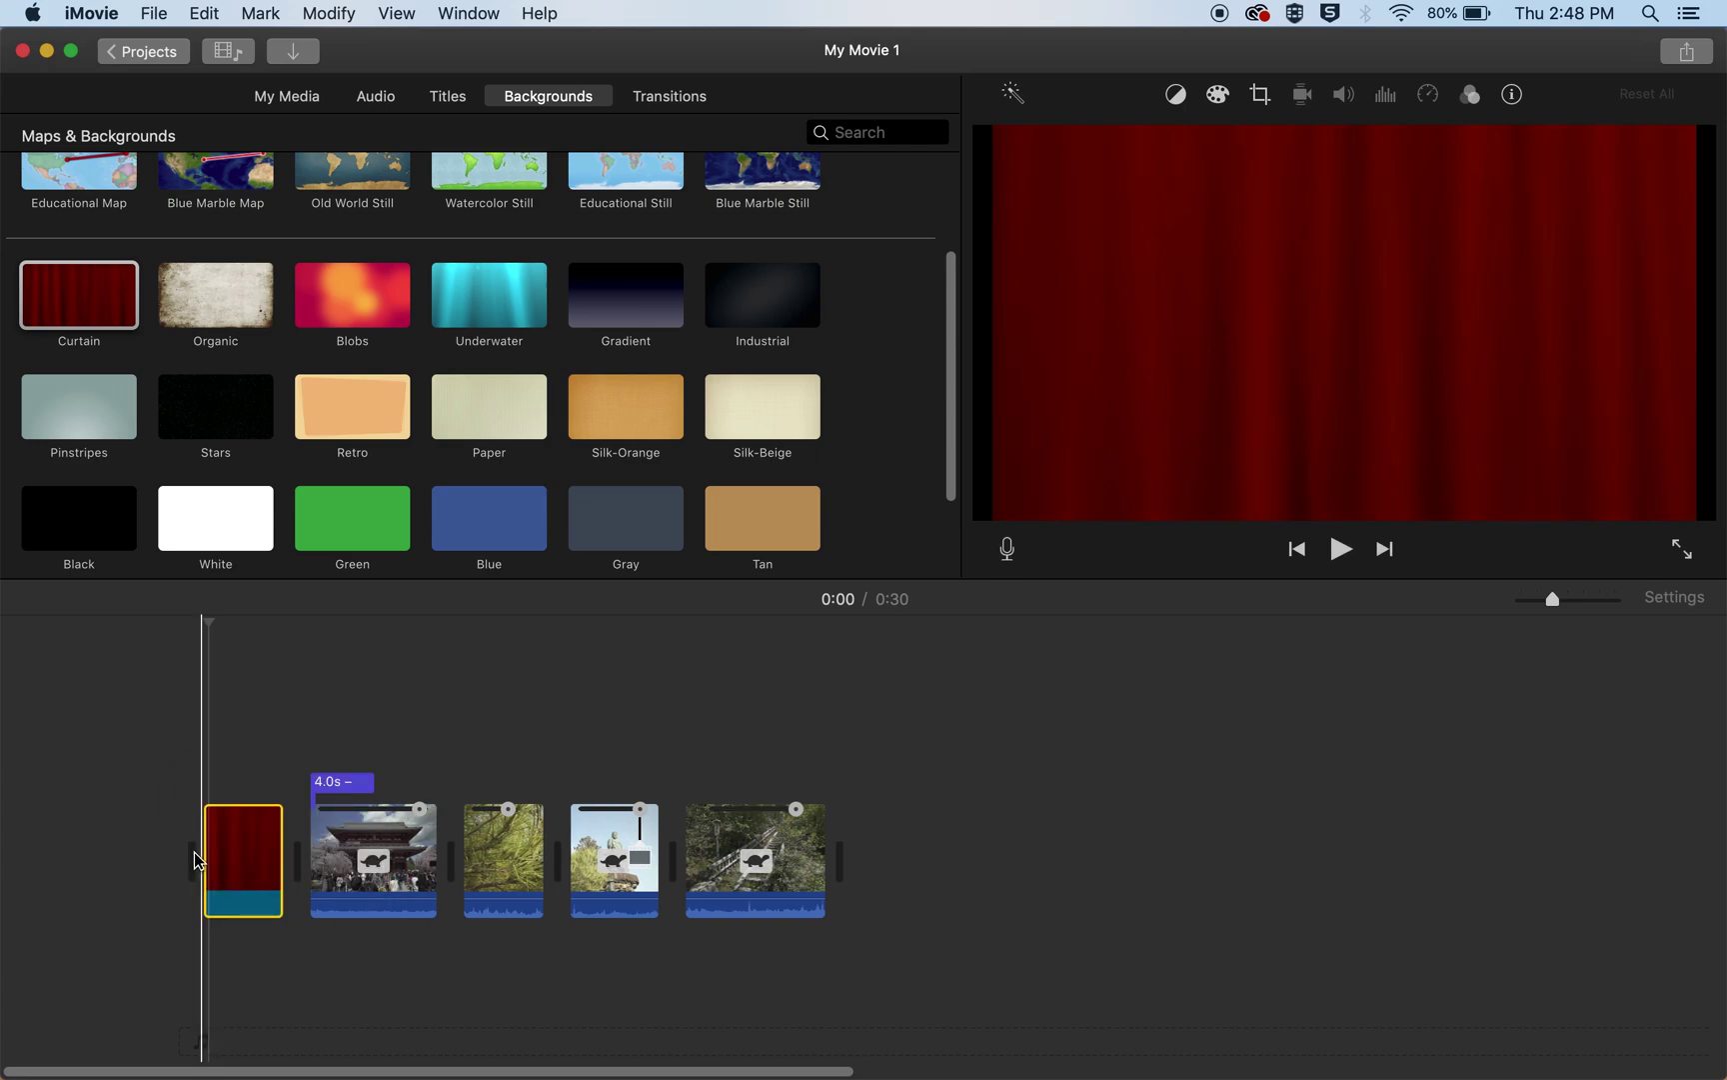
Move the MY FIRST MOVIE title onto the Curtain clip and preview the intro.
click(342, 782)
drag(343, 782, 230, 788)
drag(341, 623, 197, 619)
key(space)
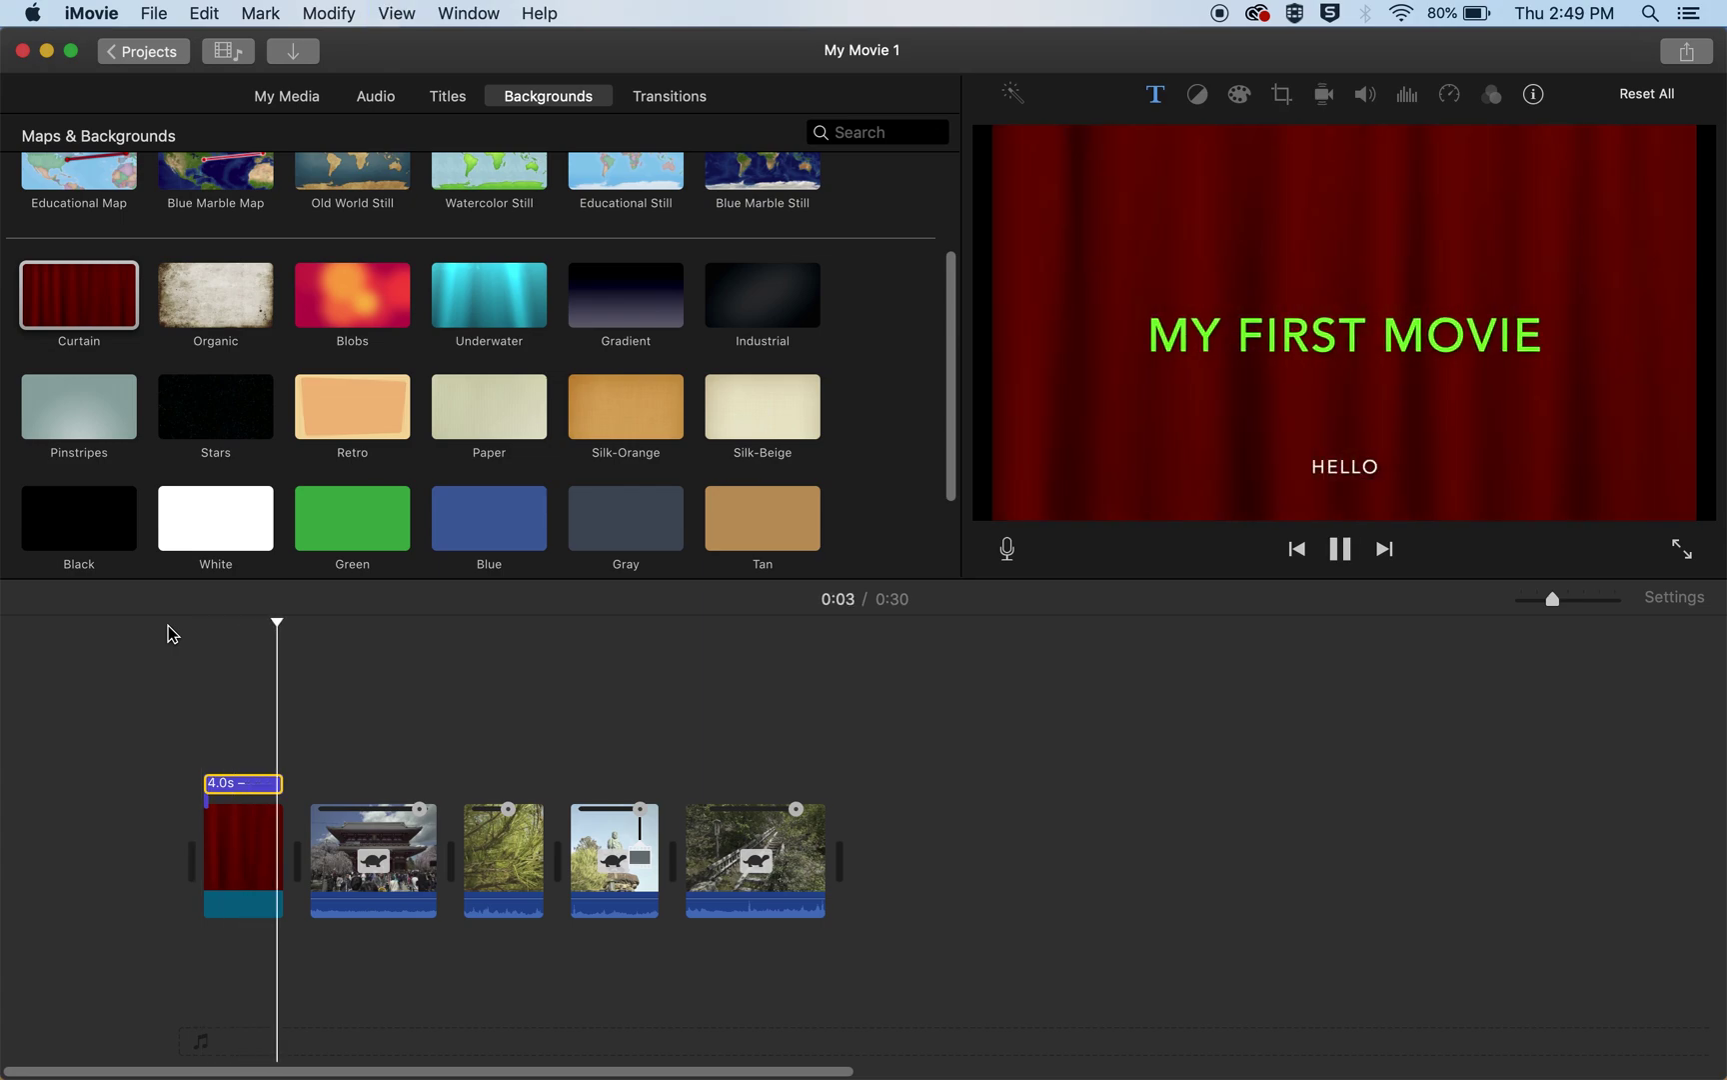
Trim the title over the curtain from 4.0s to 2.6s and play back to check.
key(space)
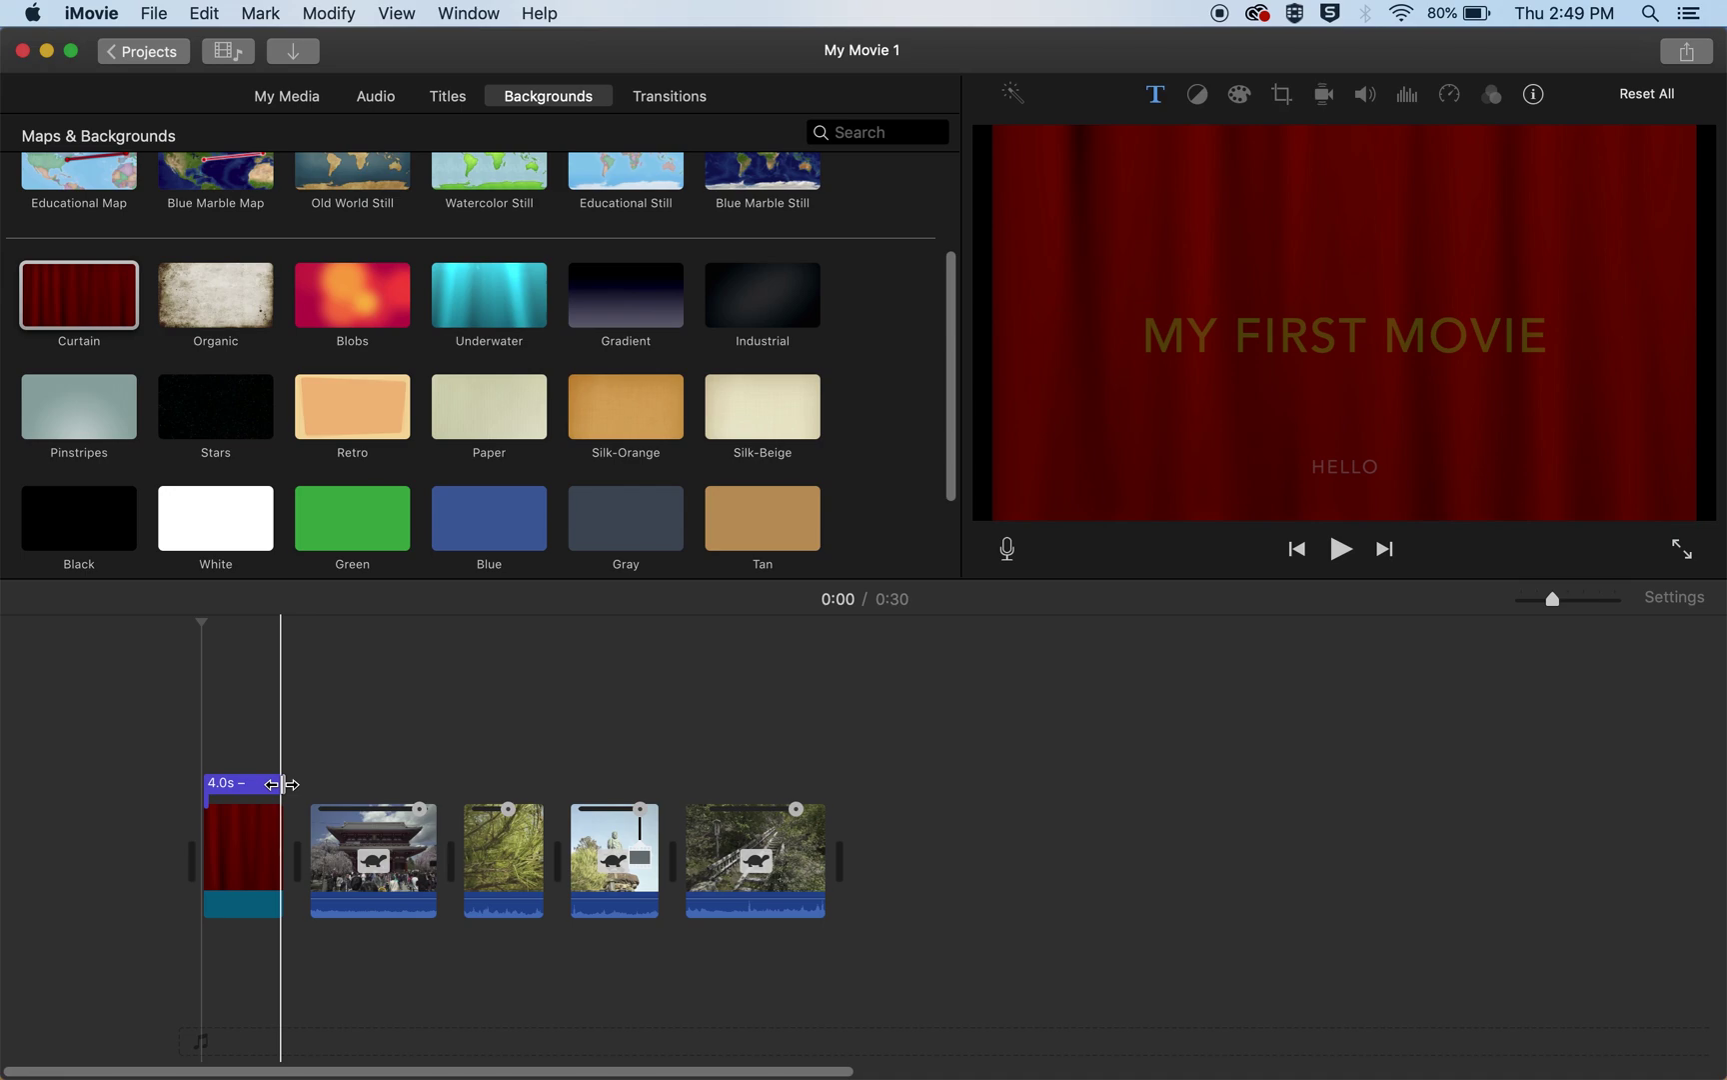
drag(281, 783, 260, 784)
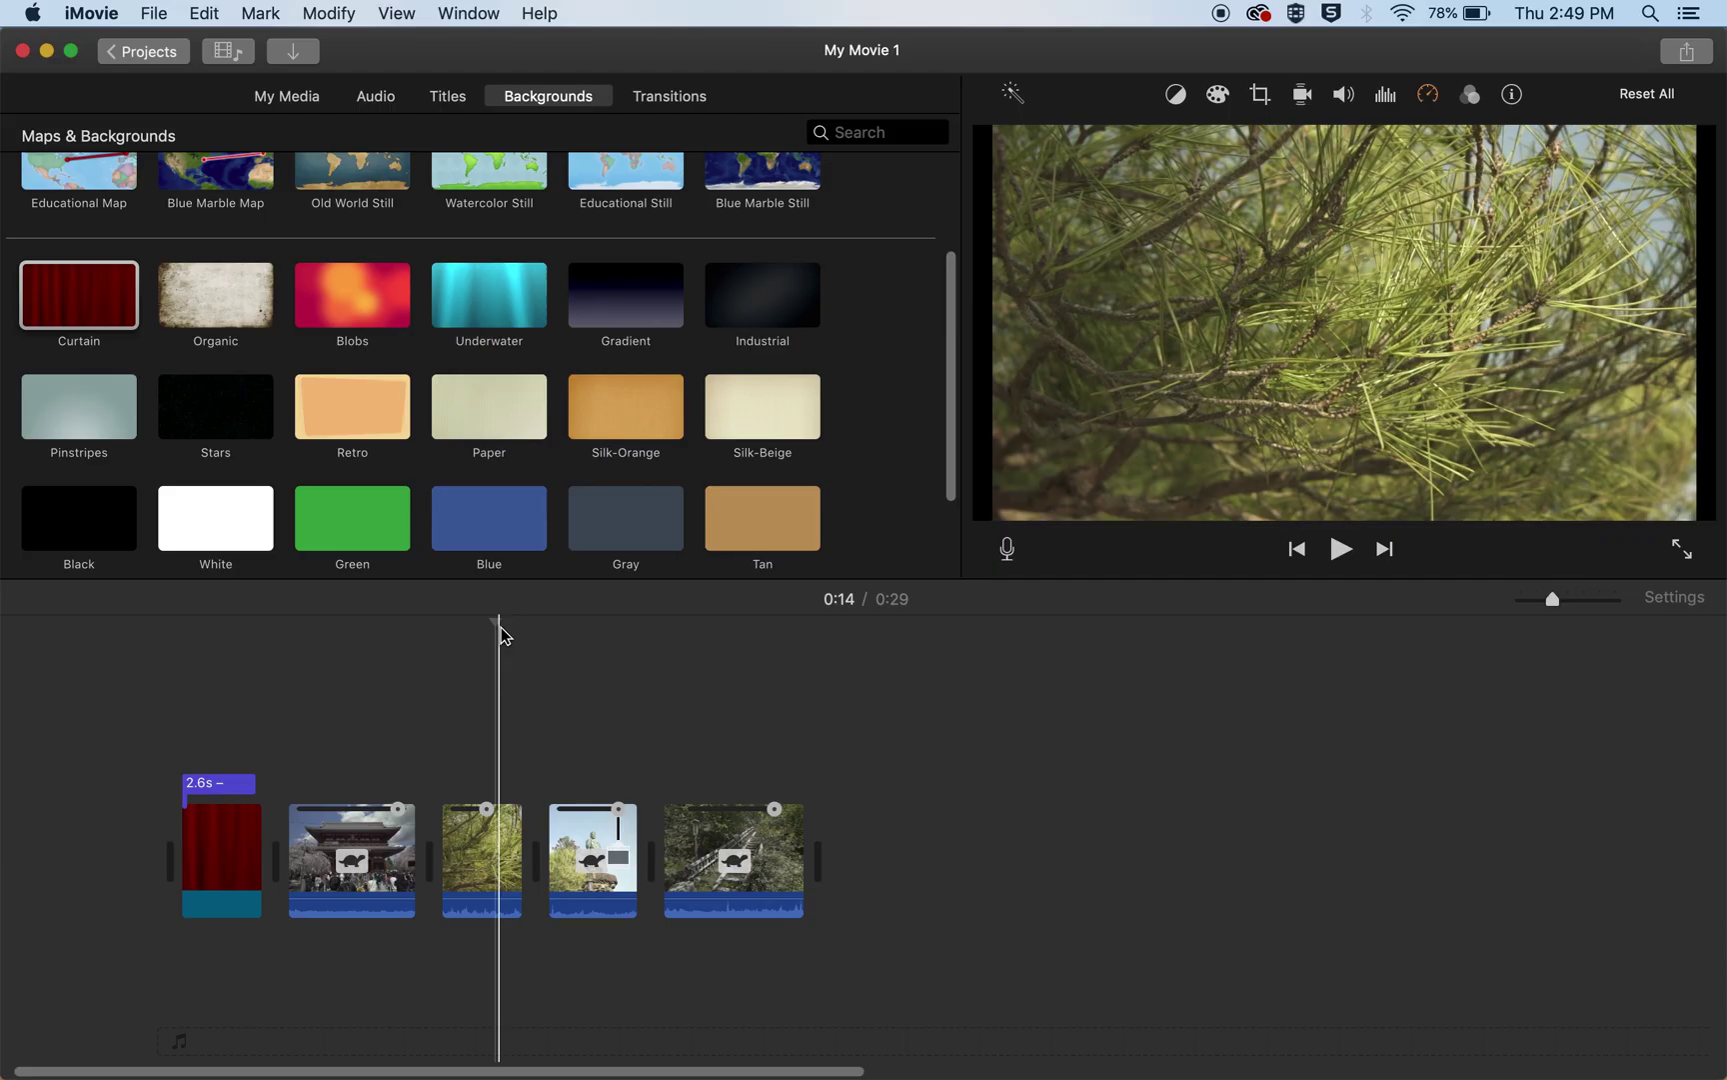
key(space)
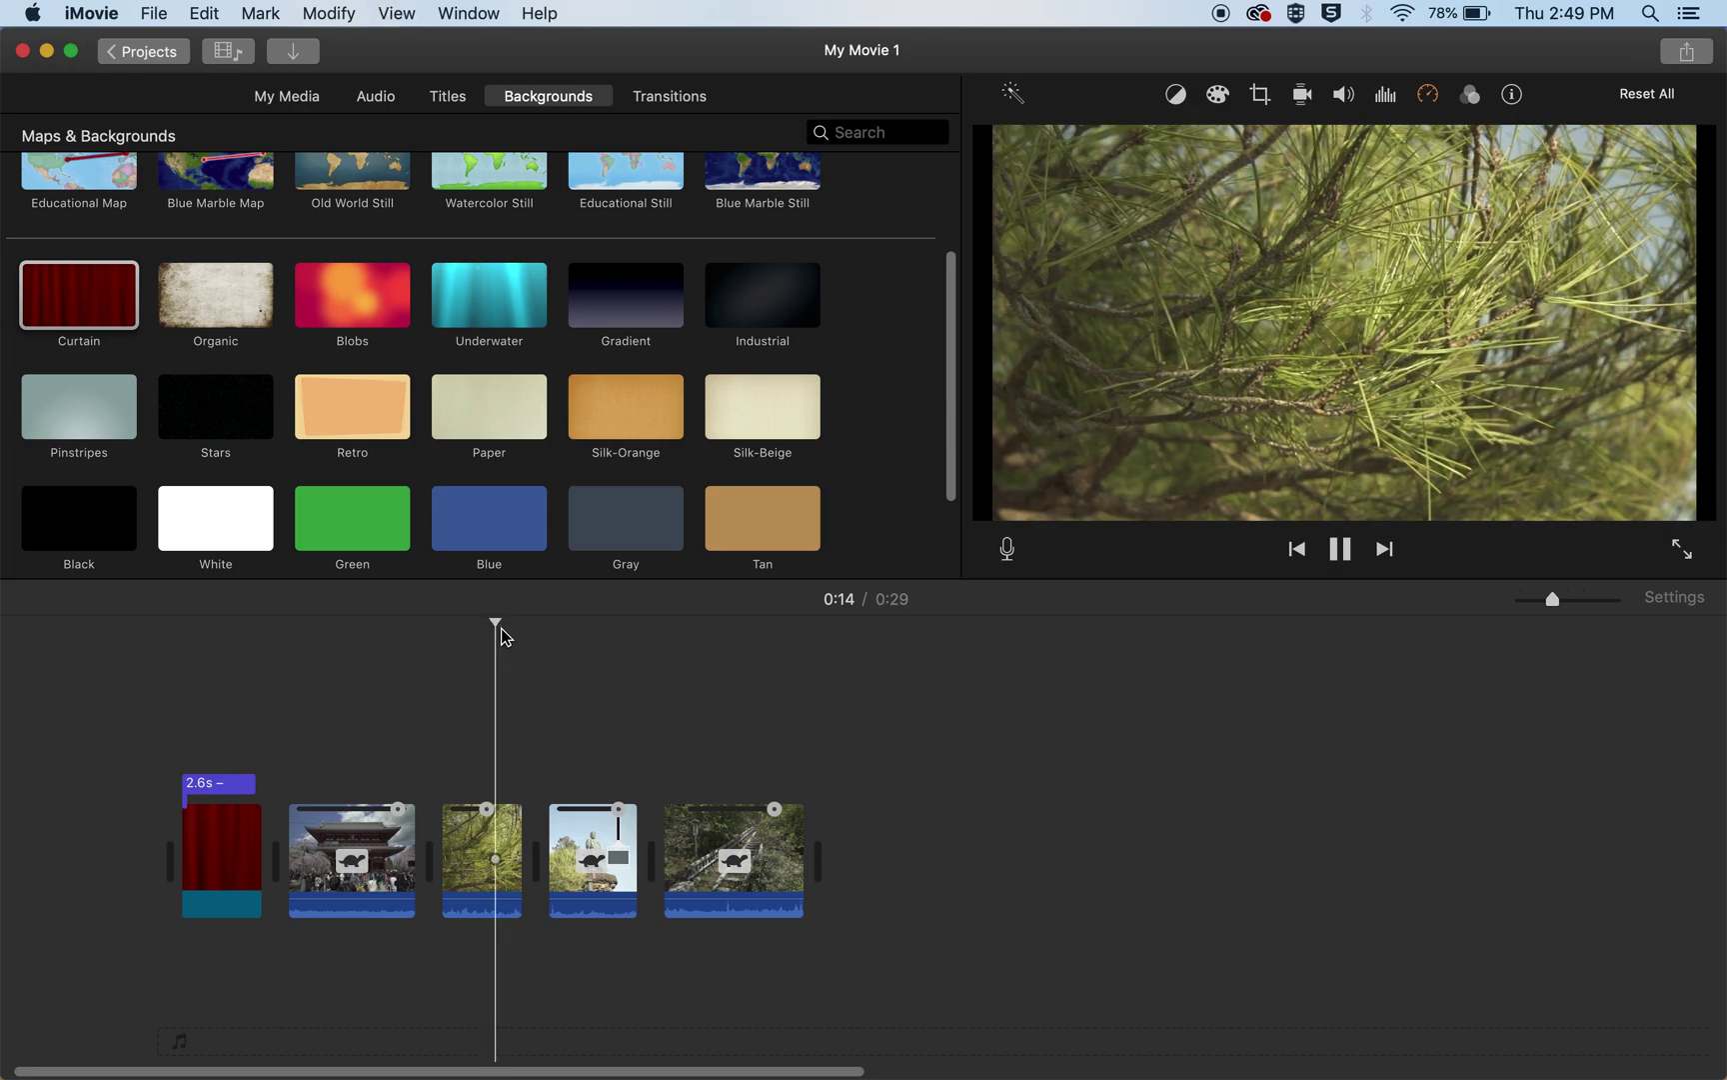
key(space)
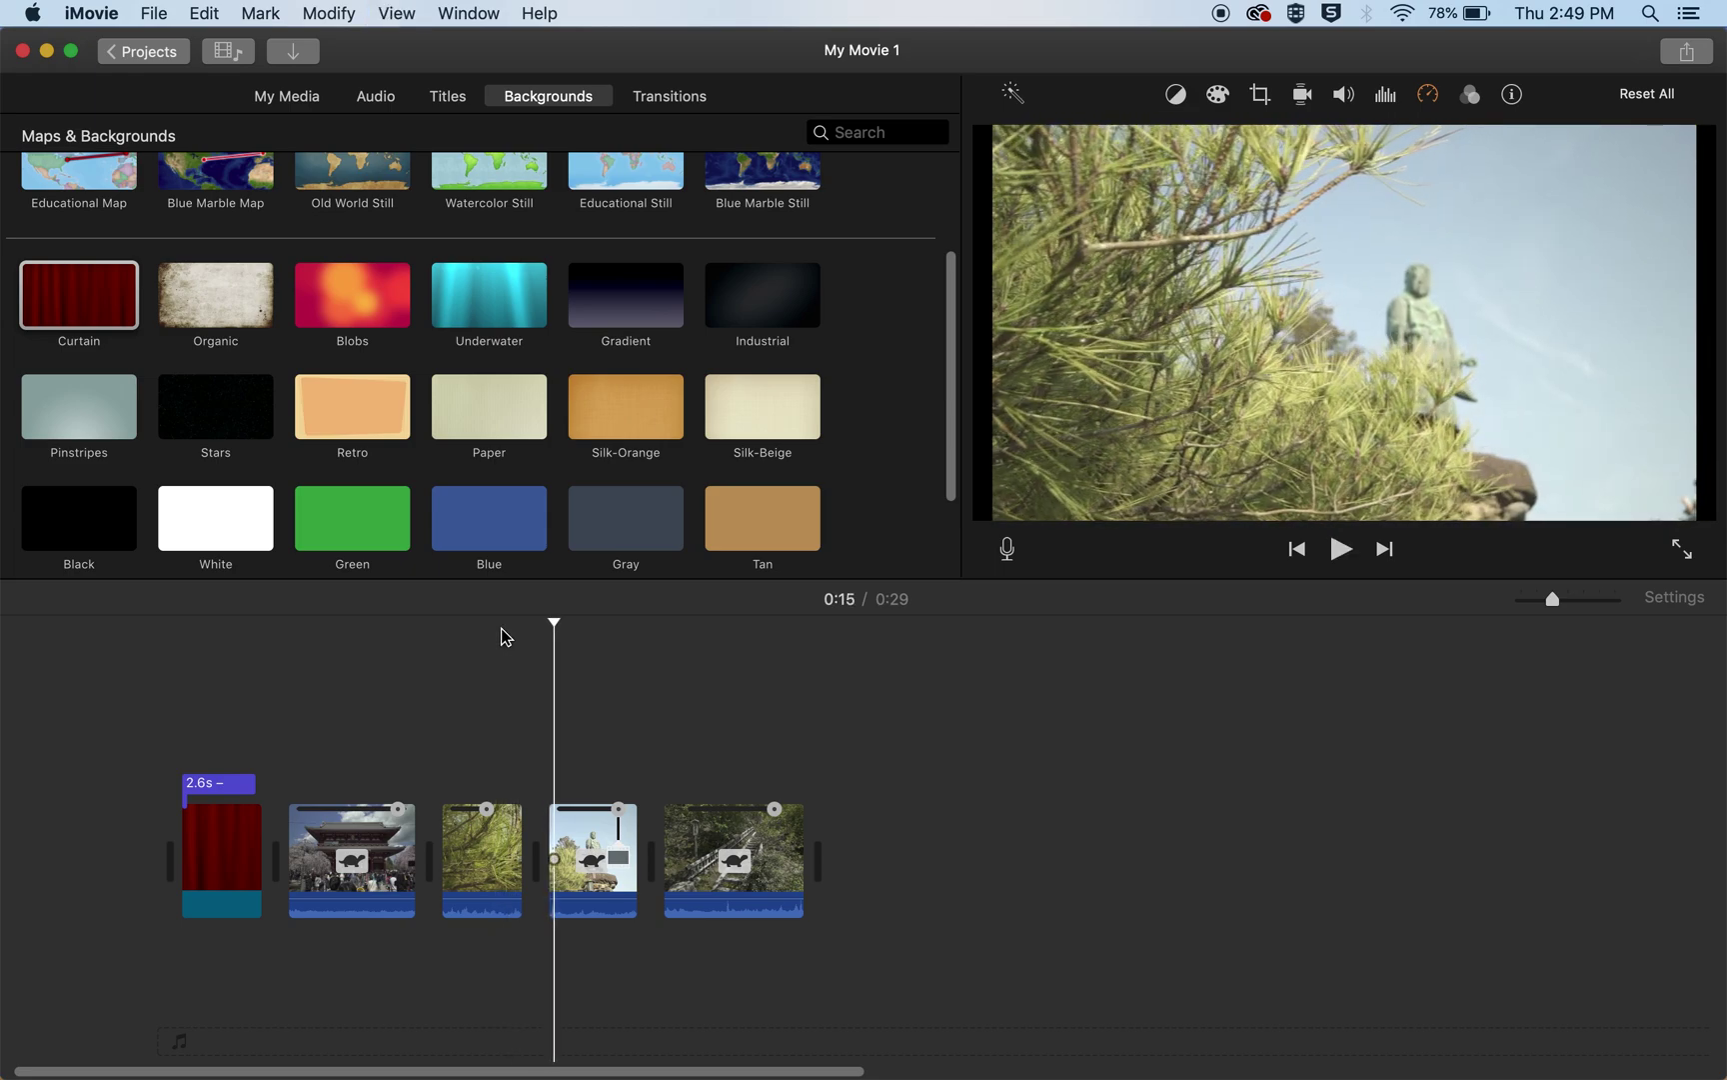
drag(555, 625, 512, 632)
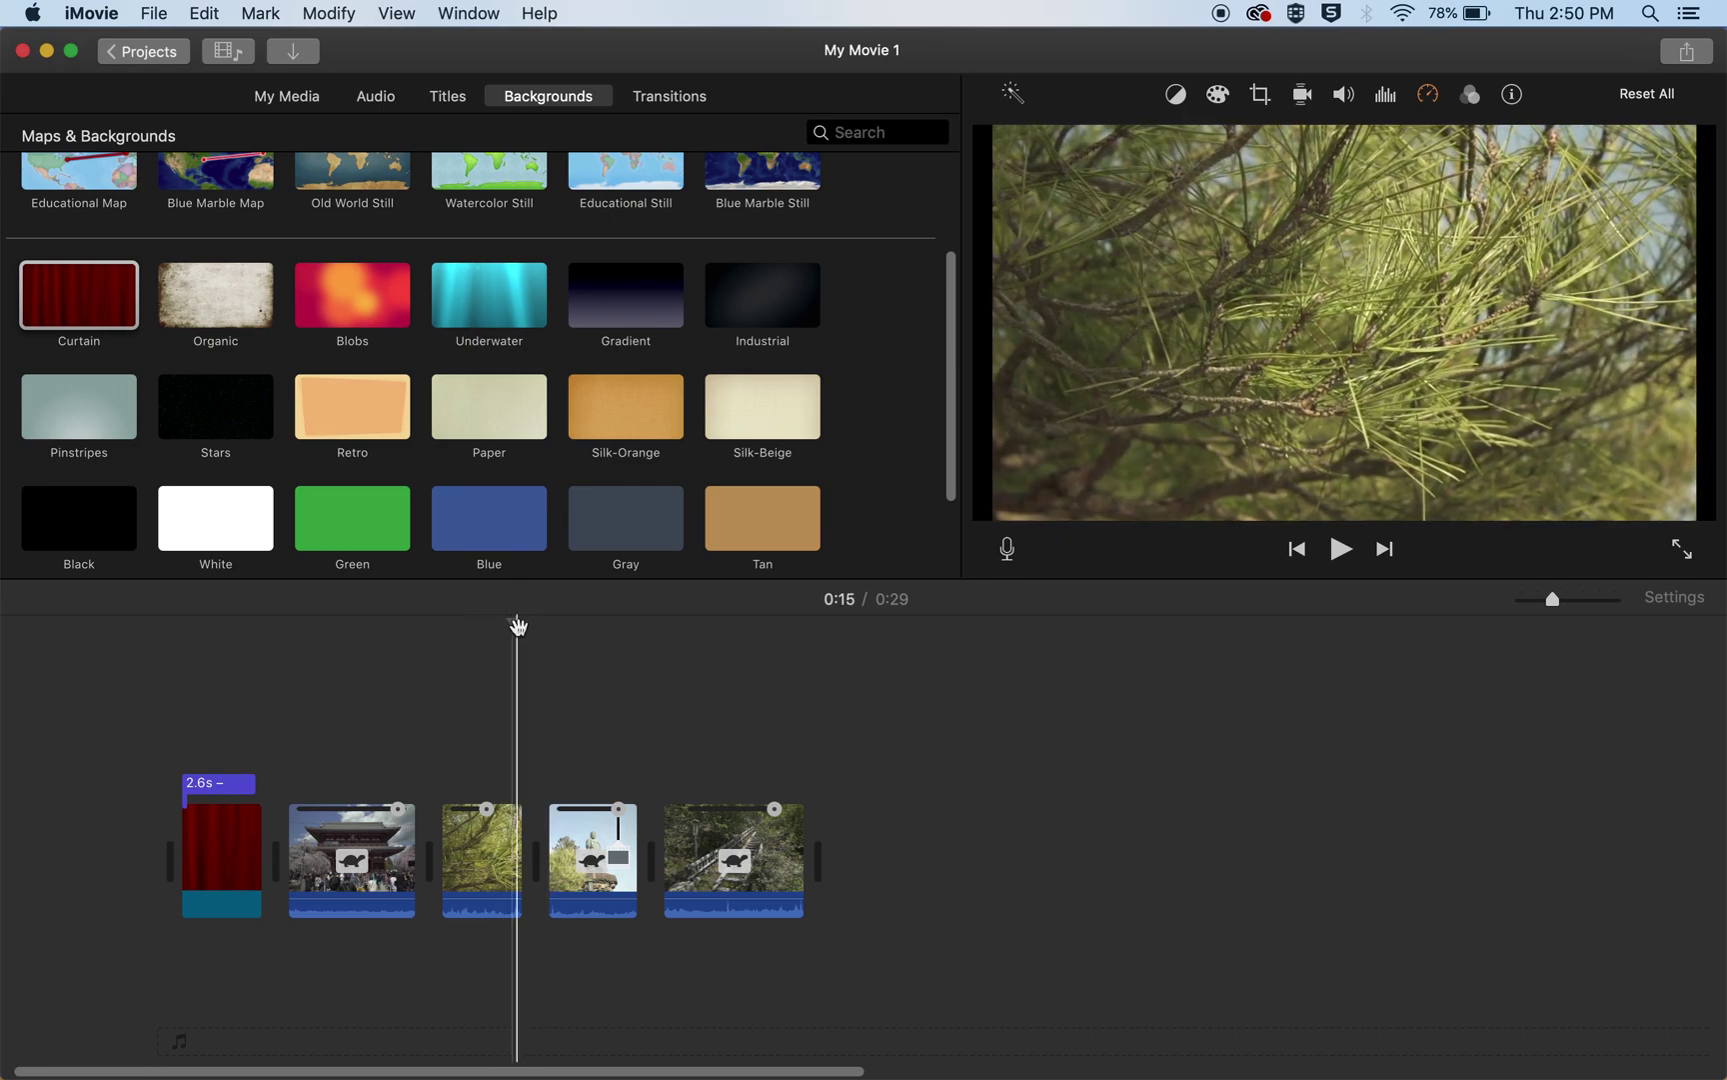
Place a Cross Dissolve between the pine-branch and statue clips, then play it back to preview.
click(680, 98)
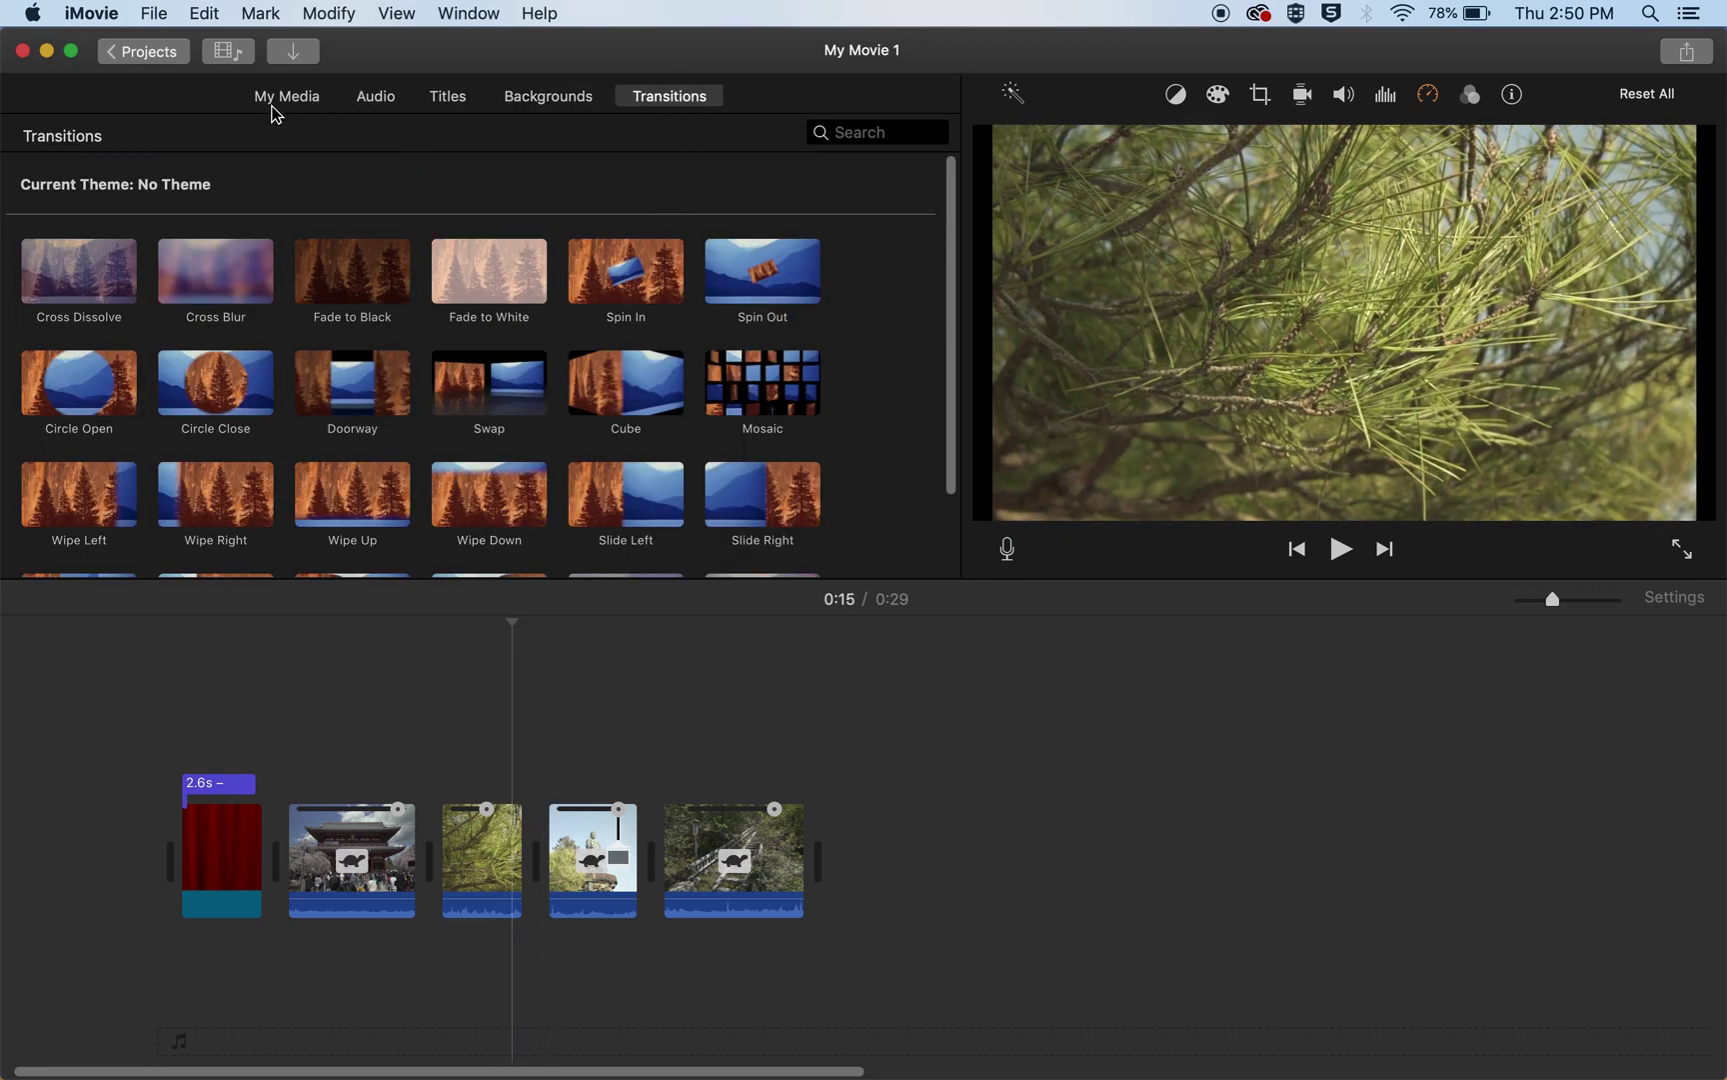
drag(82, 277, 531, 864)
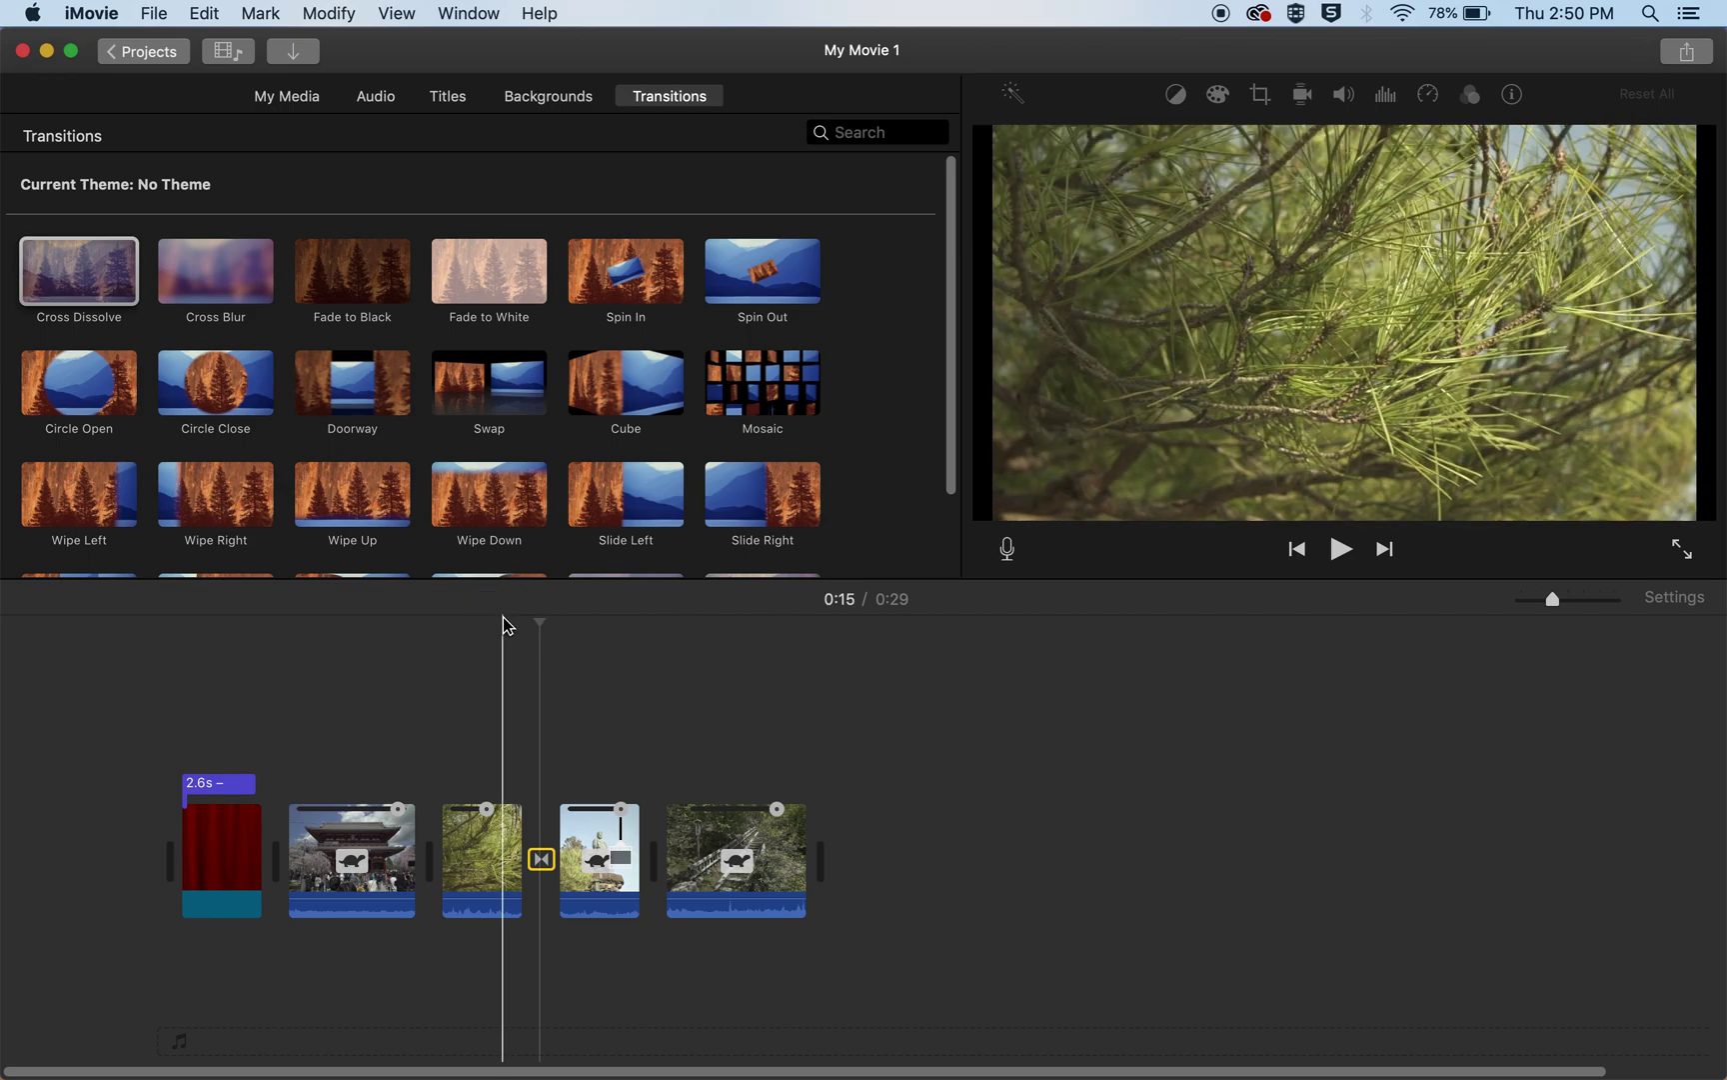
click(503, 619)
key(space)
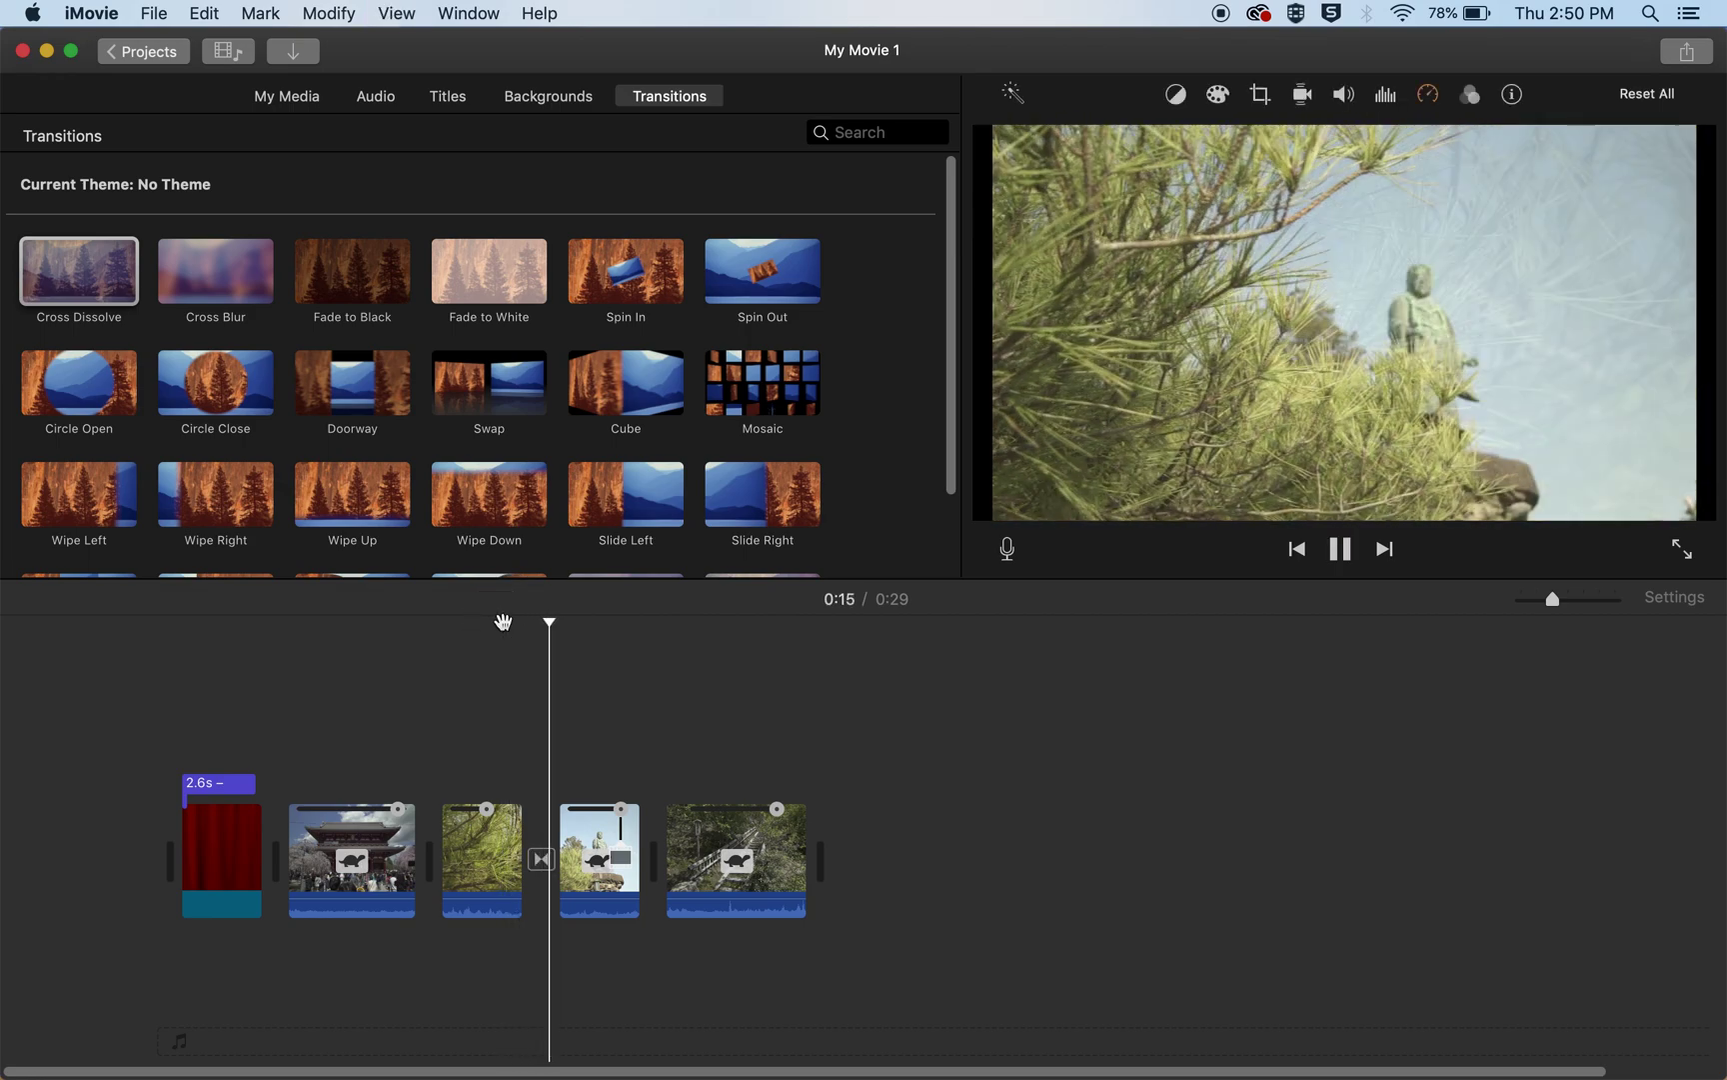
key(space)
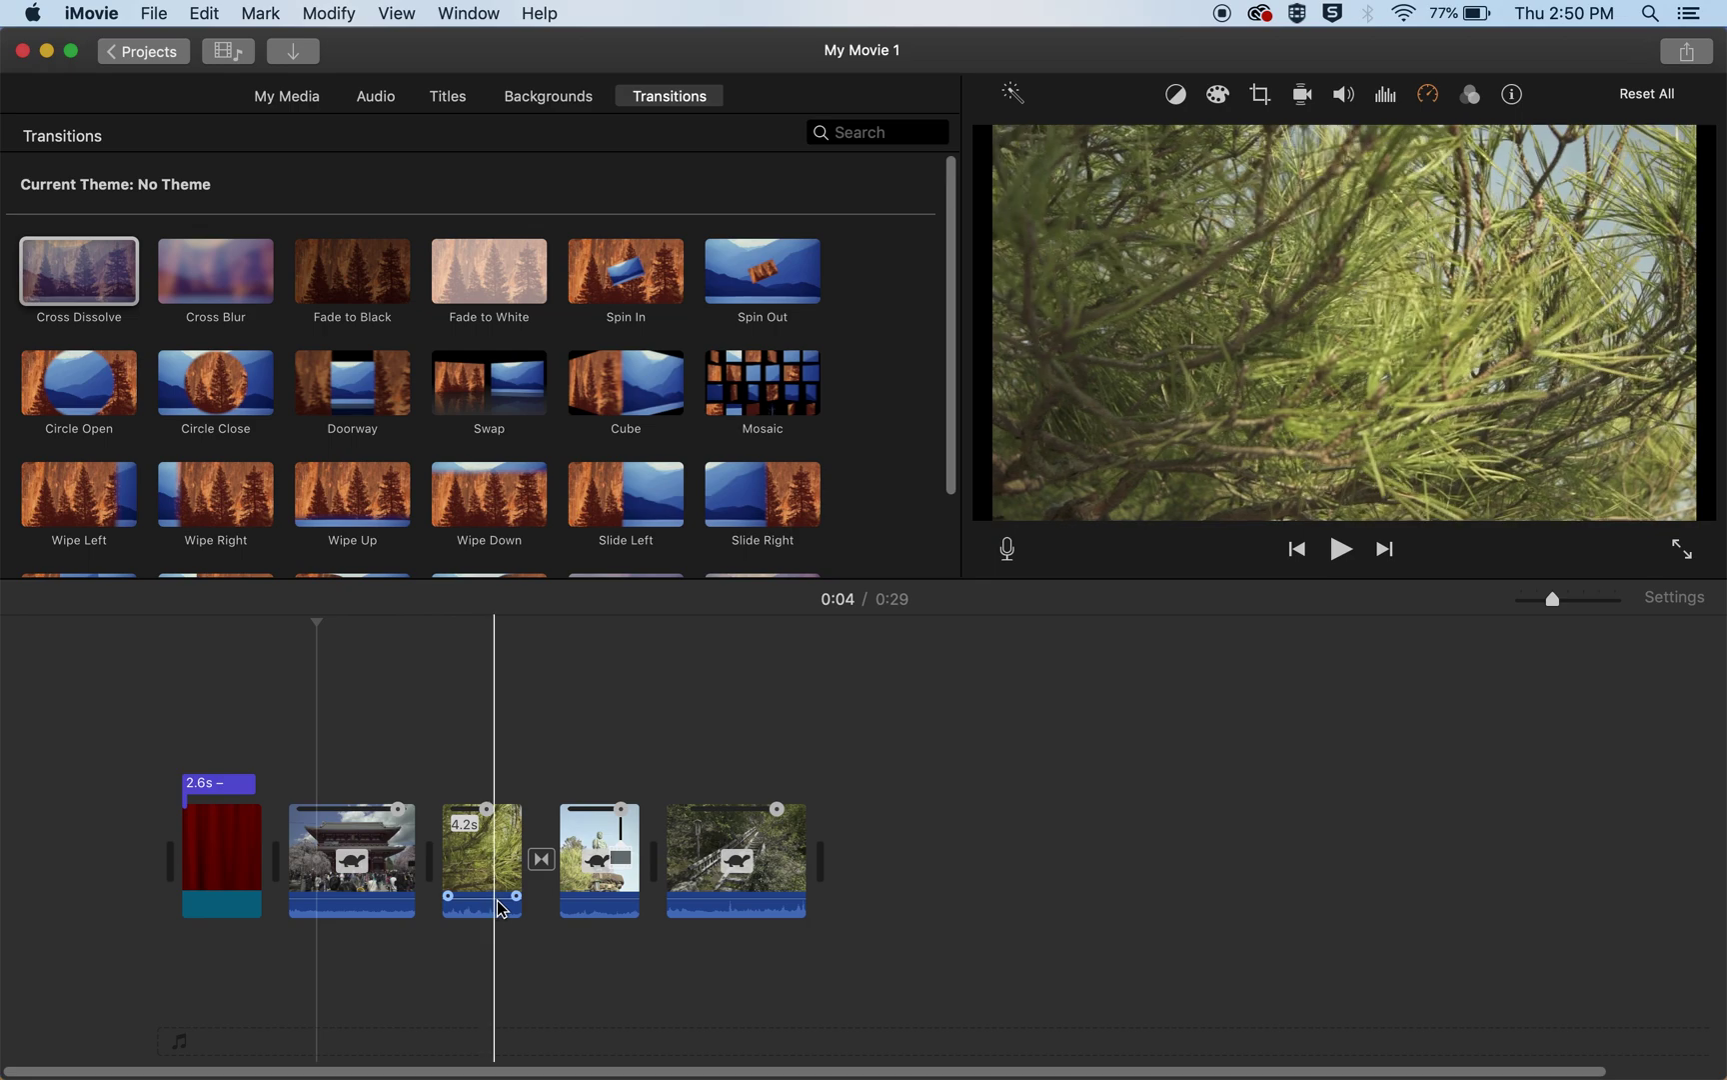
Drop the statue clip's volume to 35%, fade out the stairs clip's audio, and fade in the temple clip's.
click(588, 897)
drag(588, 898, 589, 902)
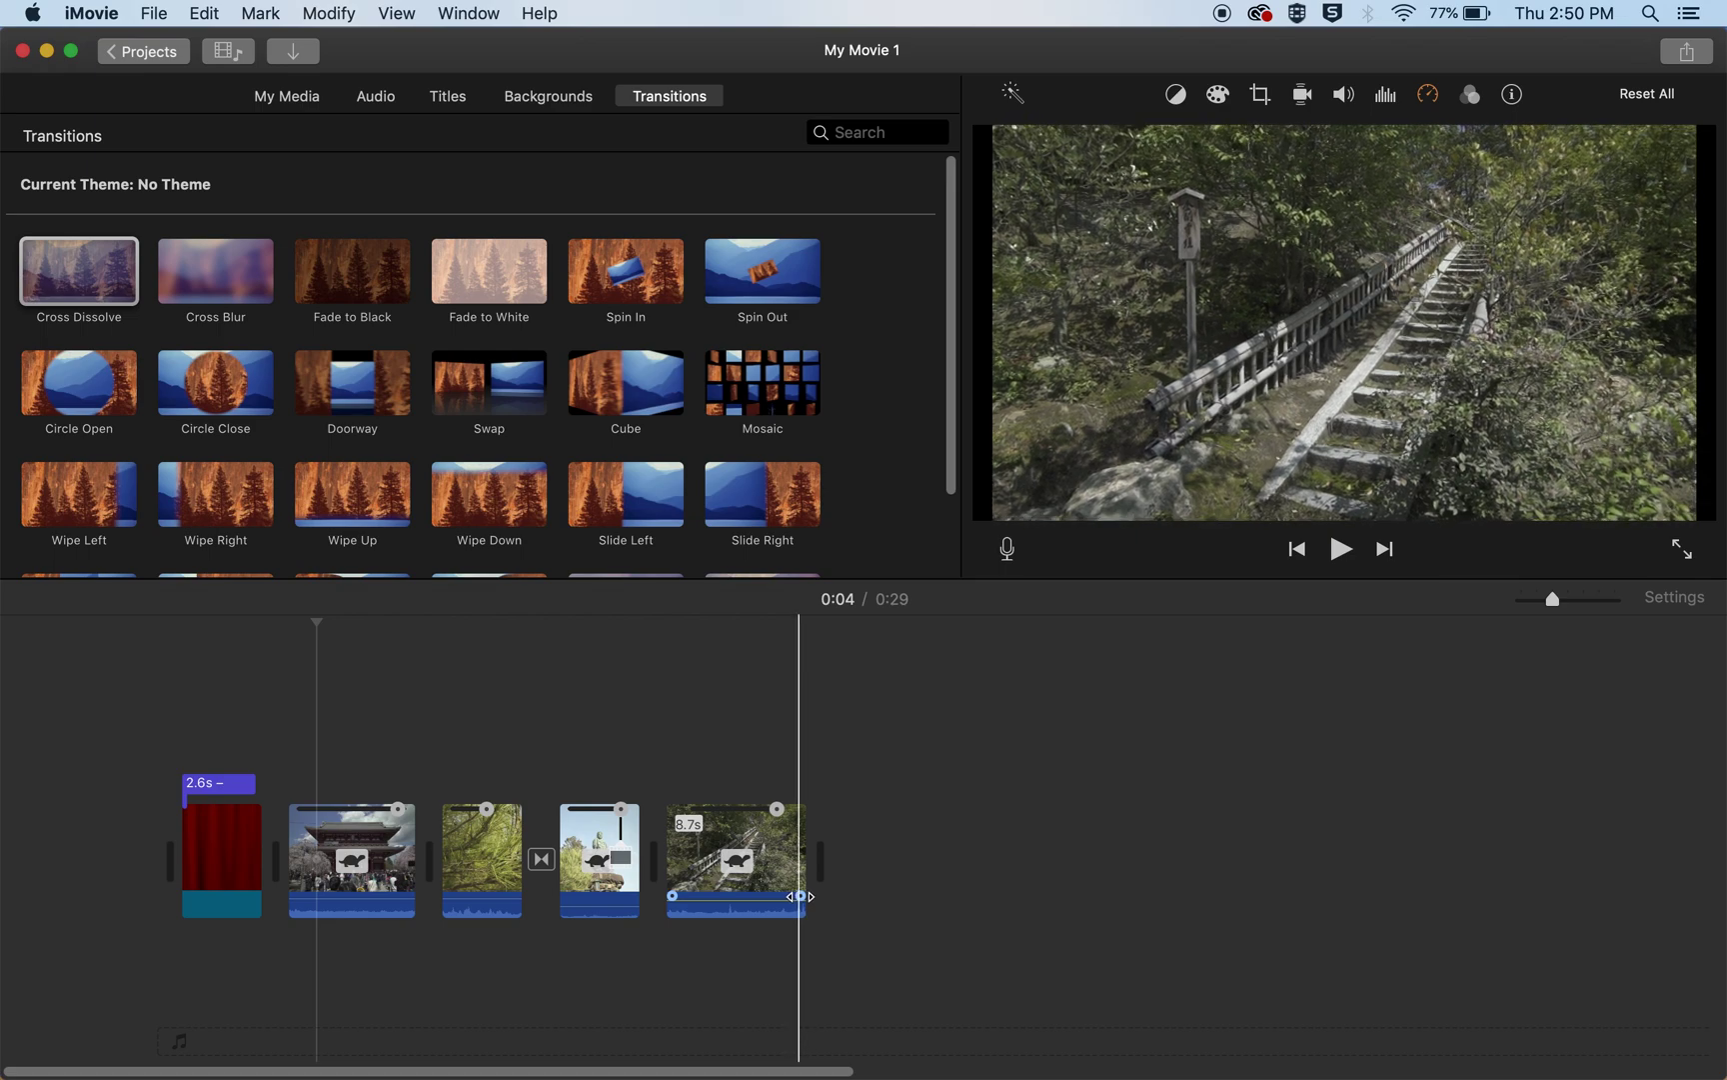
drag(800, 896, 737, 895)
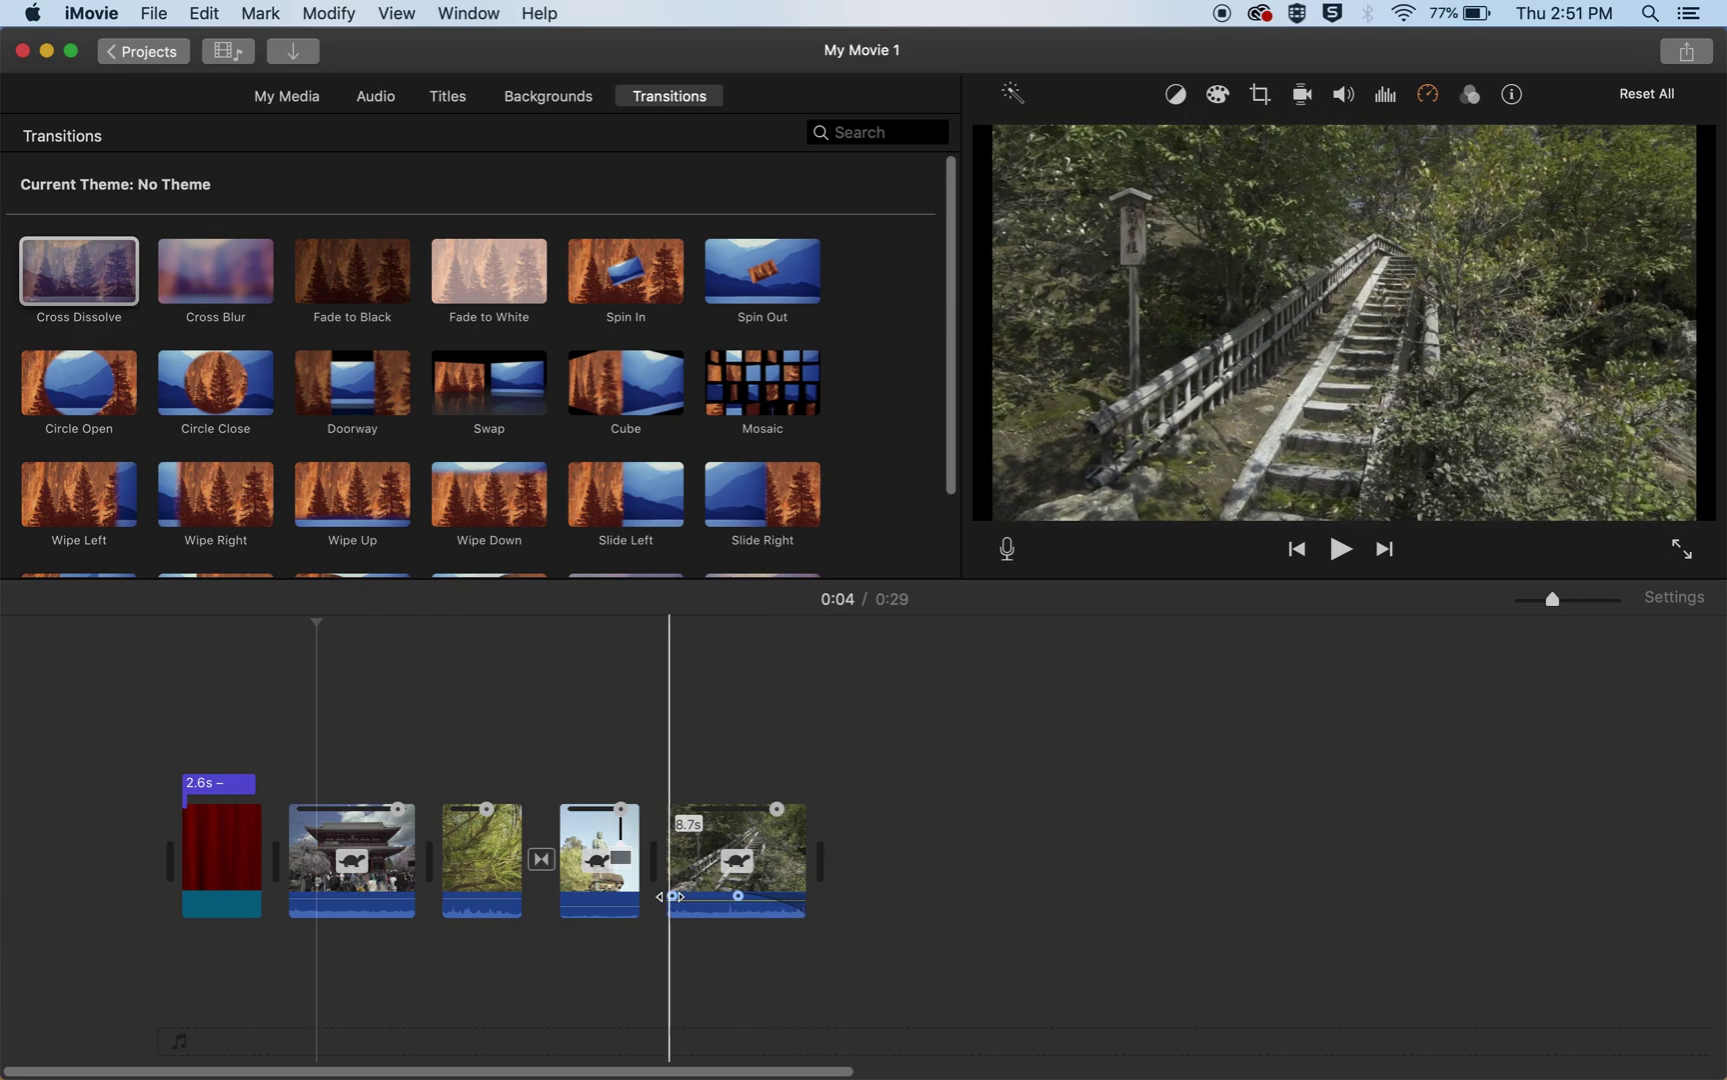
drag(295, 895, 350, 896)
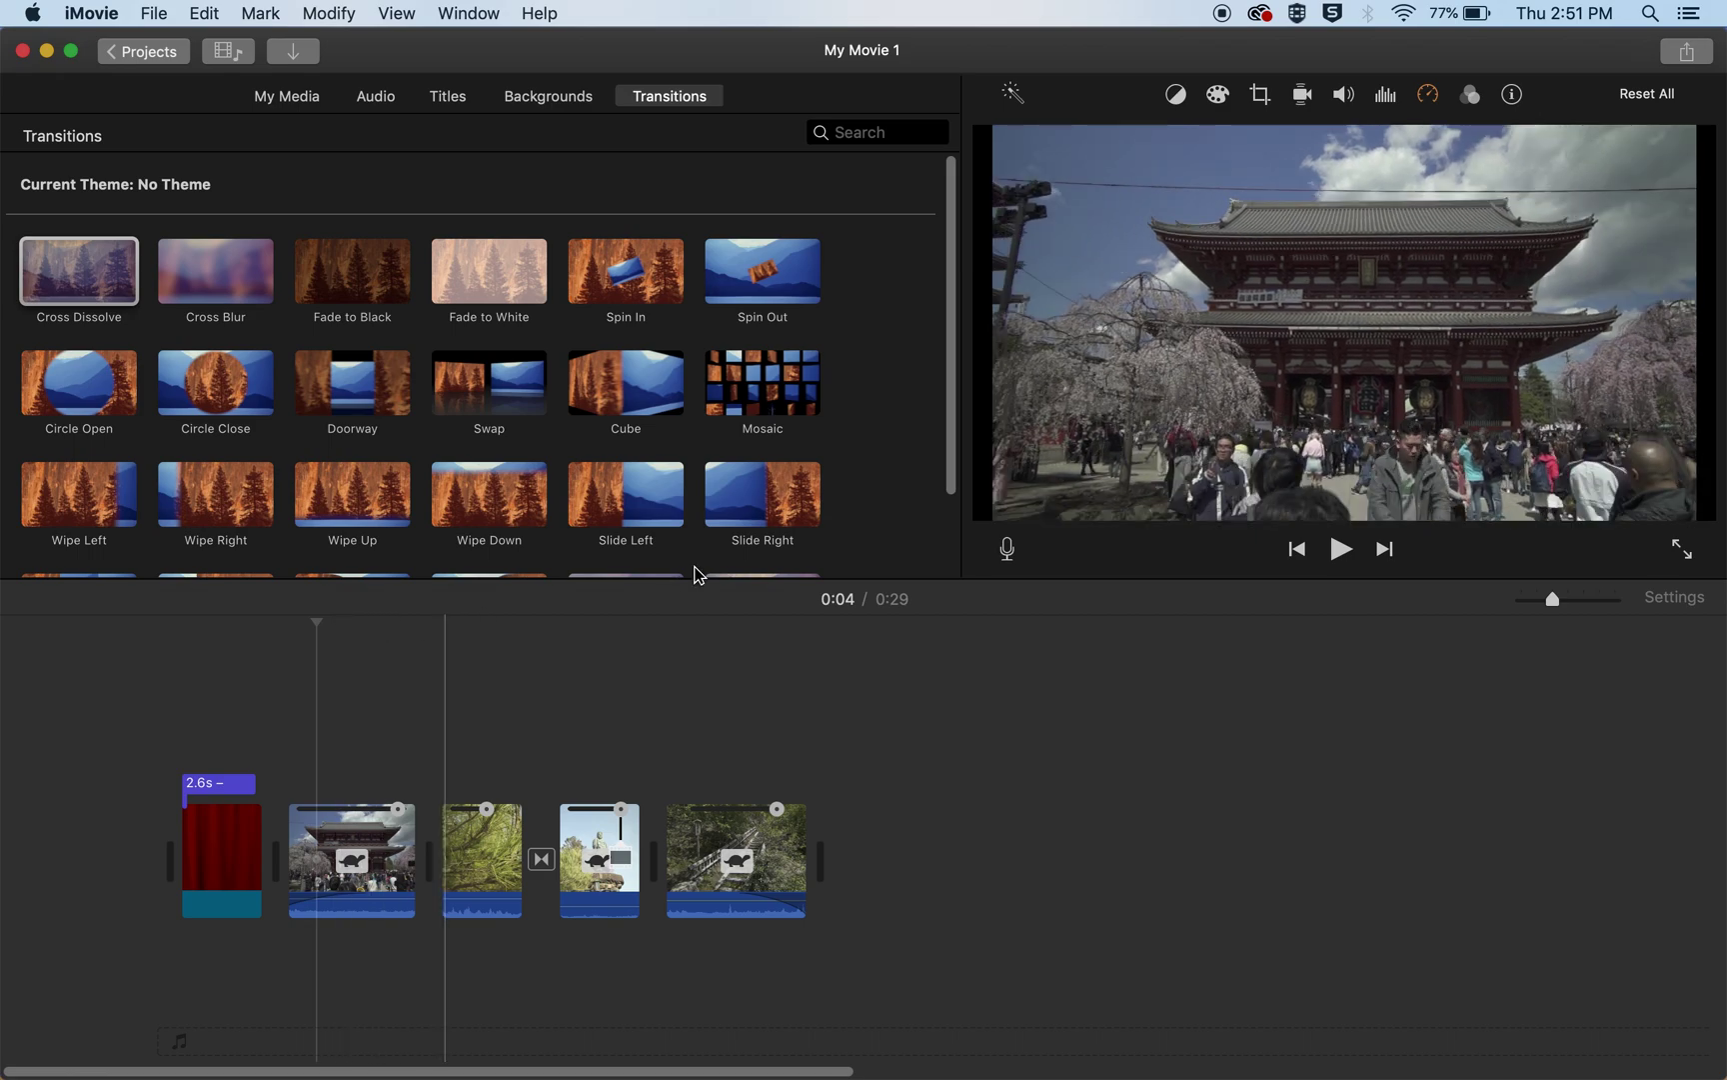
Bring up the Share menu listing Email, YouTube, Vimeo, Image and File export options.
click(1687, 52)
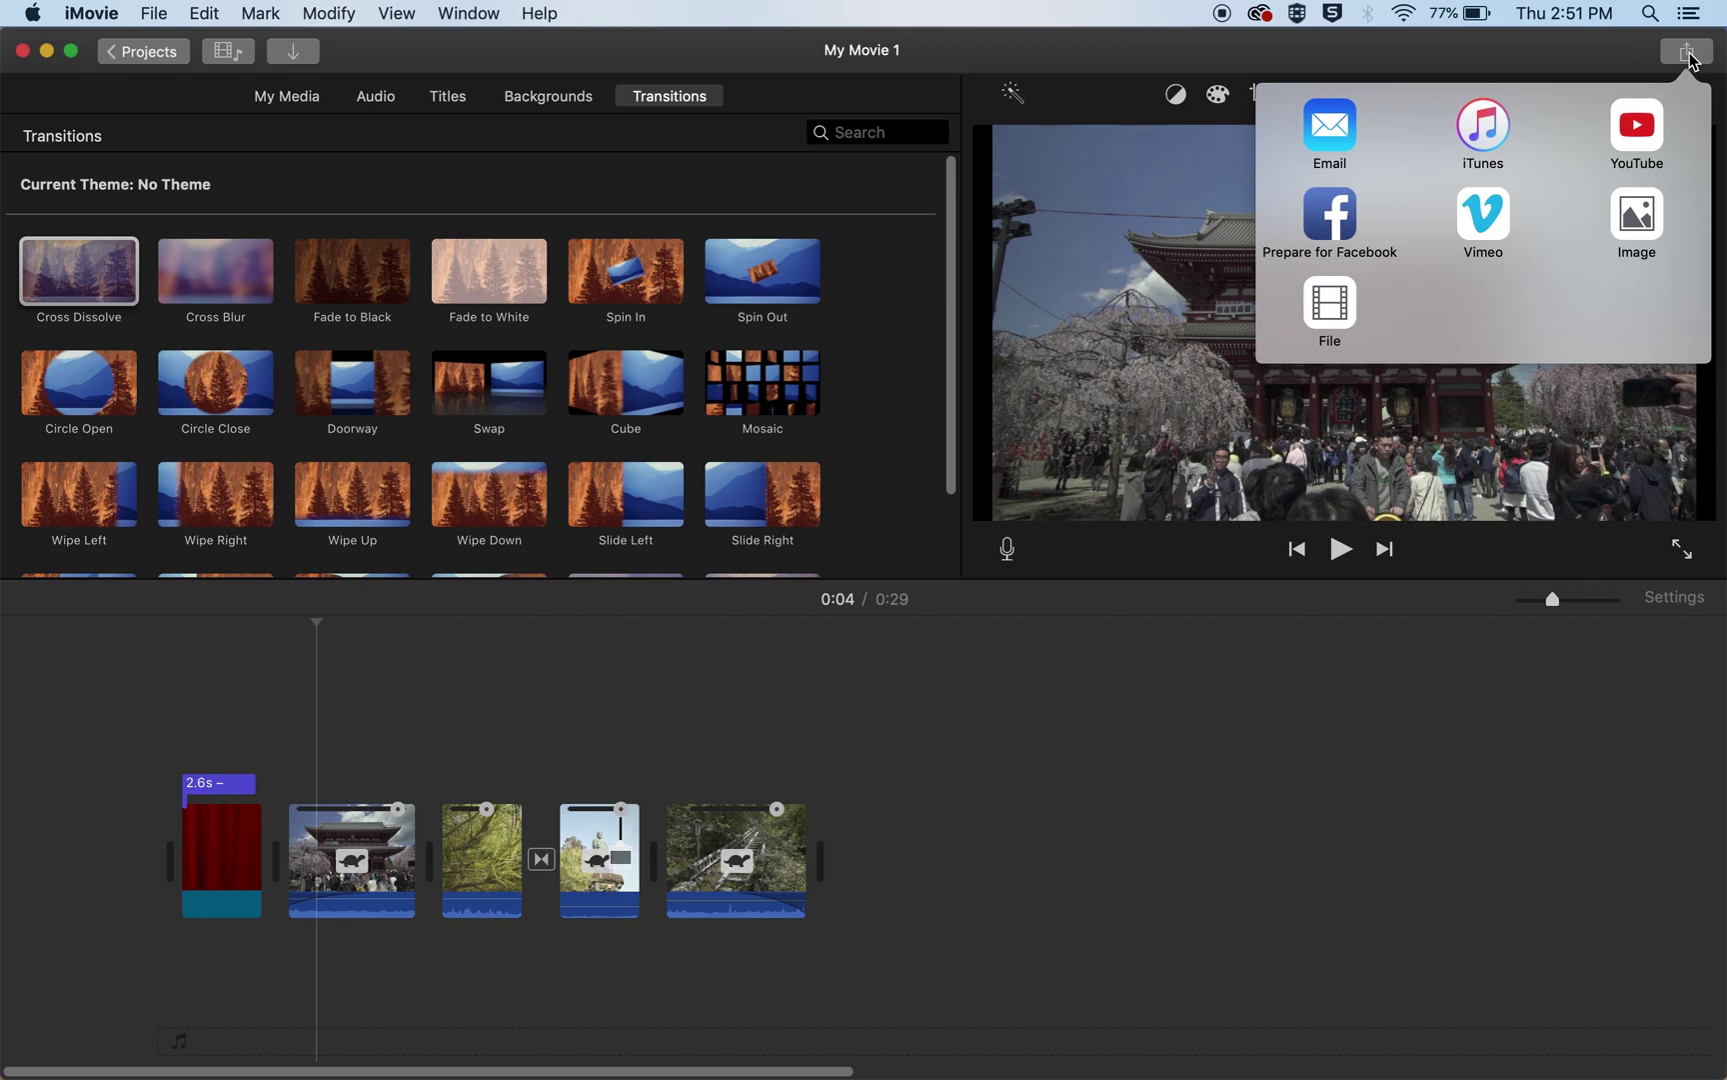